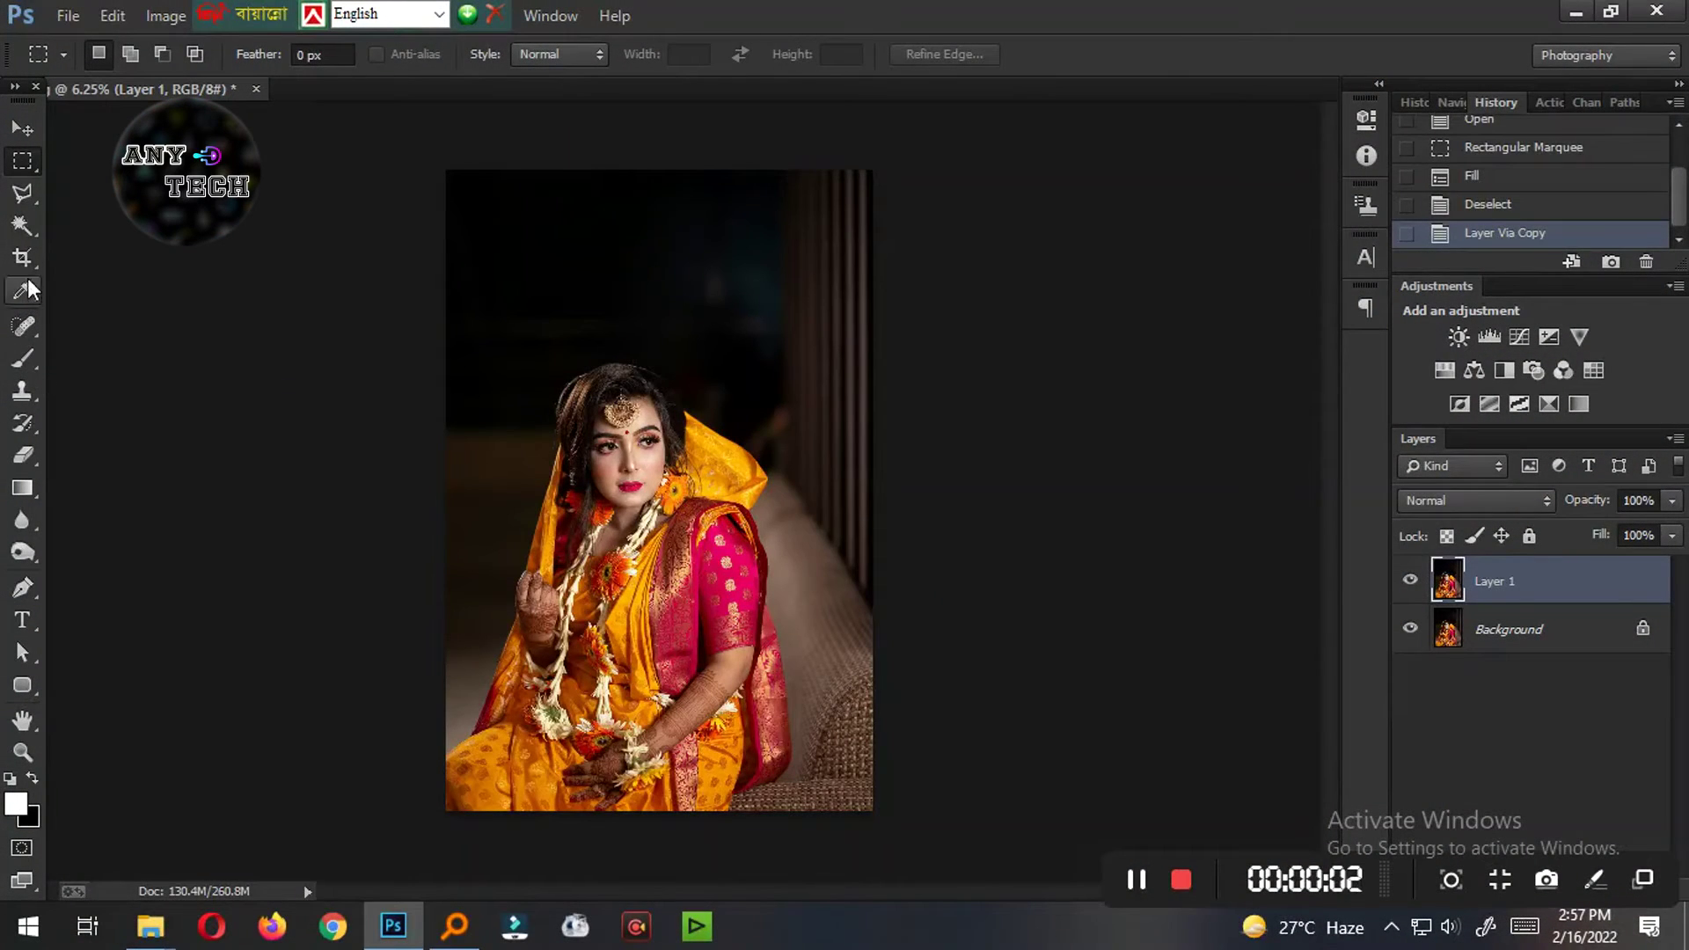
Step: Open the Camera Raw filter on the duplicated Layer 1
{"action": "left_click", "coordinate": [23, 129]}
{"action": "key", "text": "ctrl+plus"}
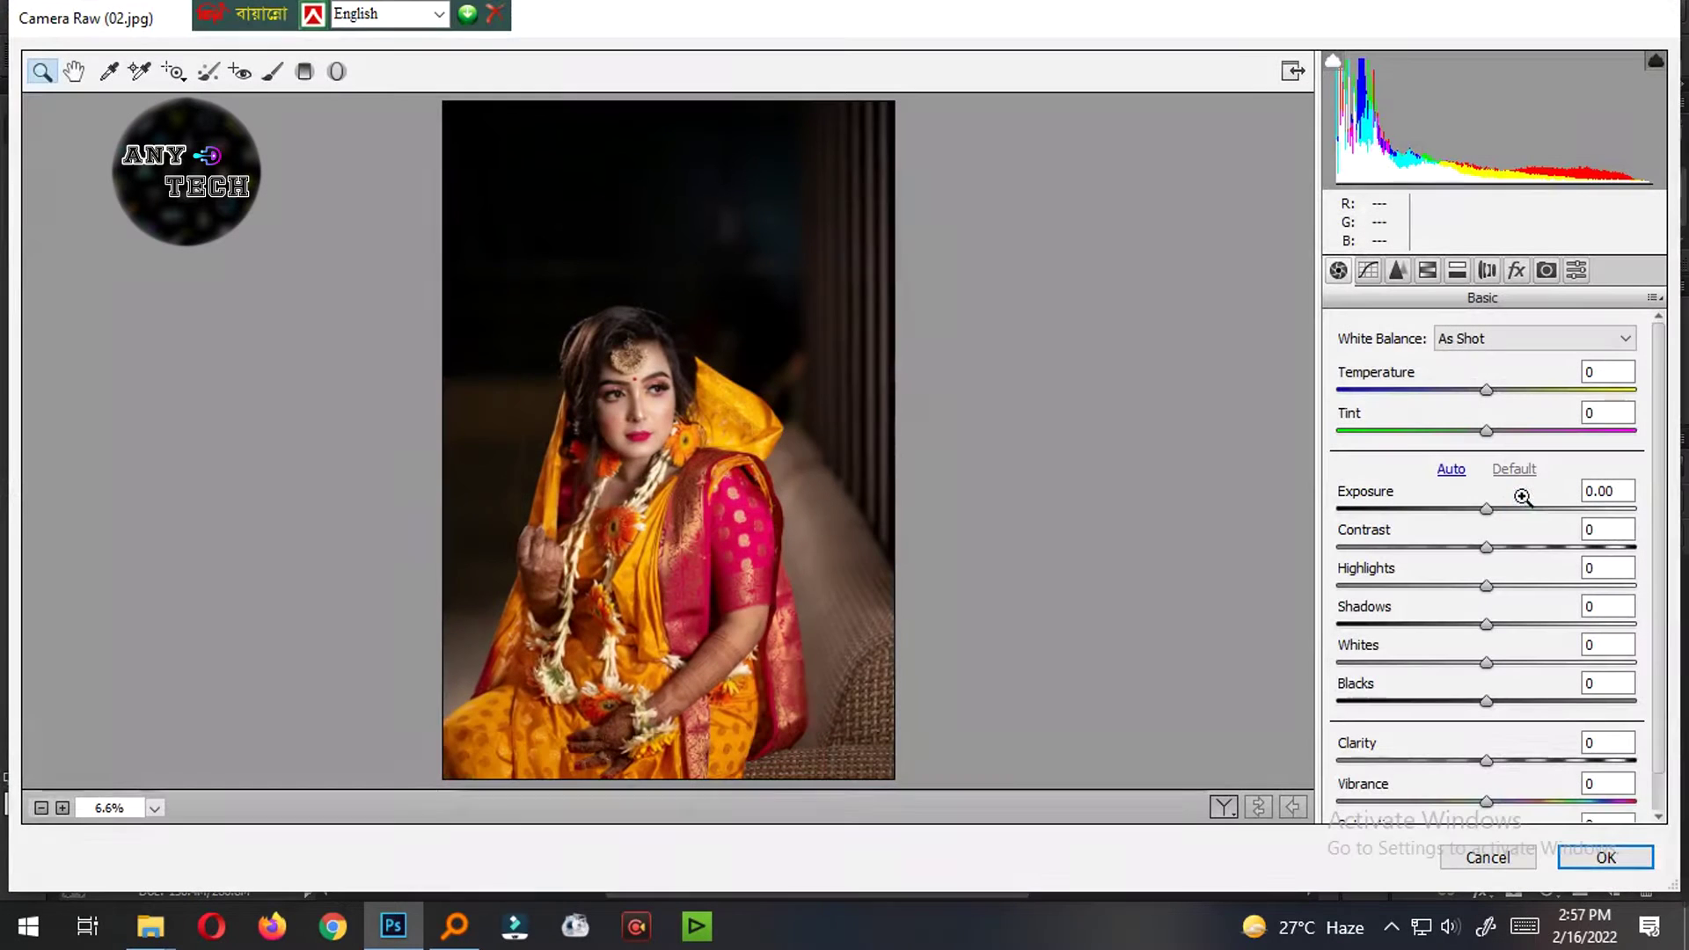
Step: Set Basic to Contrast -16, Shadows +36, Whites +29, Blacks +71, Clarity +61, Vibrance +57
{"action": "left_click", "coordinate": [1522, 511]}
{"action": "mouse_move", "coordinate": [1487, 548]}
{"action": "left_mouse_down"}
{"action": "mouse_move", "coordinate": [1468, 550]}
{"action": "mouse_move", "coordinate": [1467, 586]}
{"action": "mouse_move", "coordinate": [1378, 625]}
{"action": "mouse_move", "coordinate": [1575, 625]}
{"action": "left_mouse_up"}
{"action": "mouse_move", "coordinate": [1487, 663]}
{"action": "left_mouse_down"}
{"action": "mouse_move", "coordinate": [1531, 665]}
{"action": "mouse_move", "coordinate": [1592, 702]}
{"action": "left_mouse_up"}
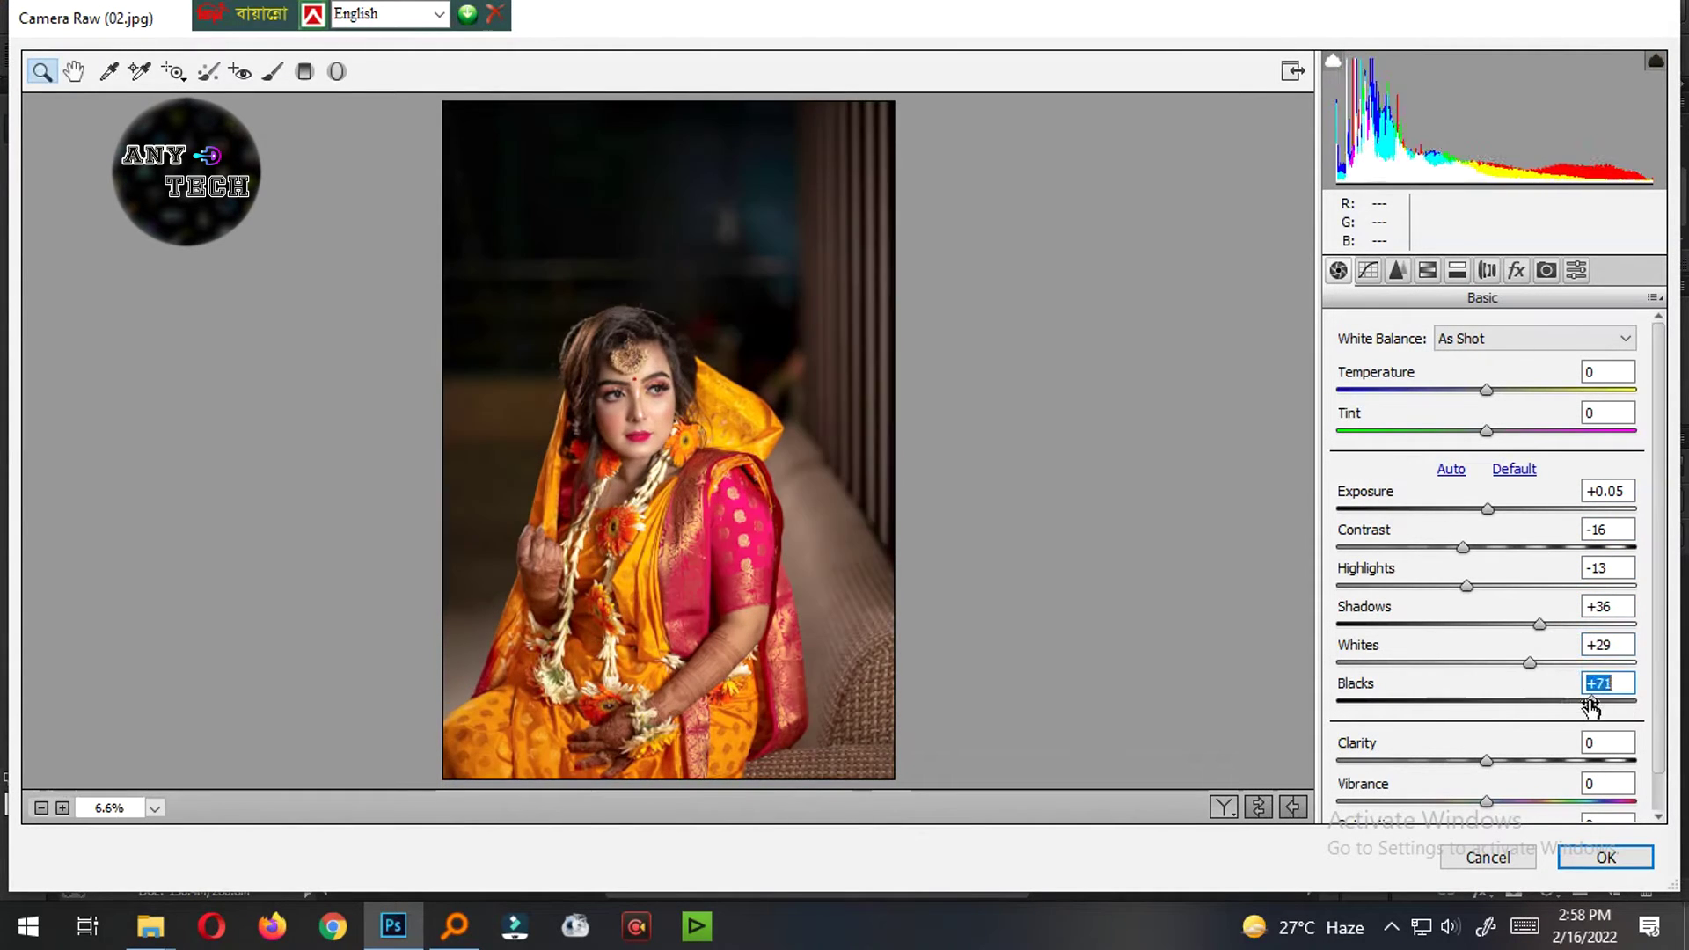
{"action": "scroll", "coordinate": [1566, 698], "scroll_direction": "down", "scroll_amount": 1}
{"action": "mouse_move", "coordinate": [1487, 720]}
{"action": "left_mouse_down"}
{"action": "mouse_move", "coordinate": [1619, 721]}
{"action": "mouse_move", "coordinate": [1605, 721]}
{"action": "left_mouse_up"}
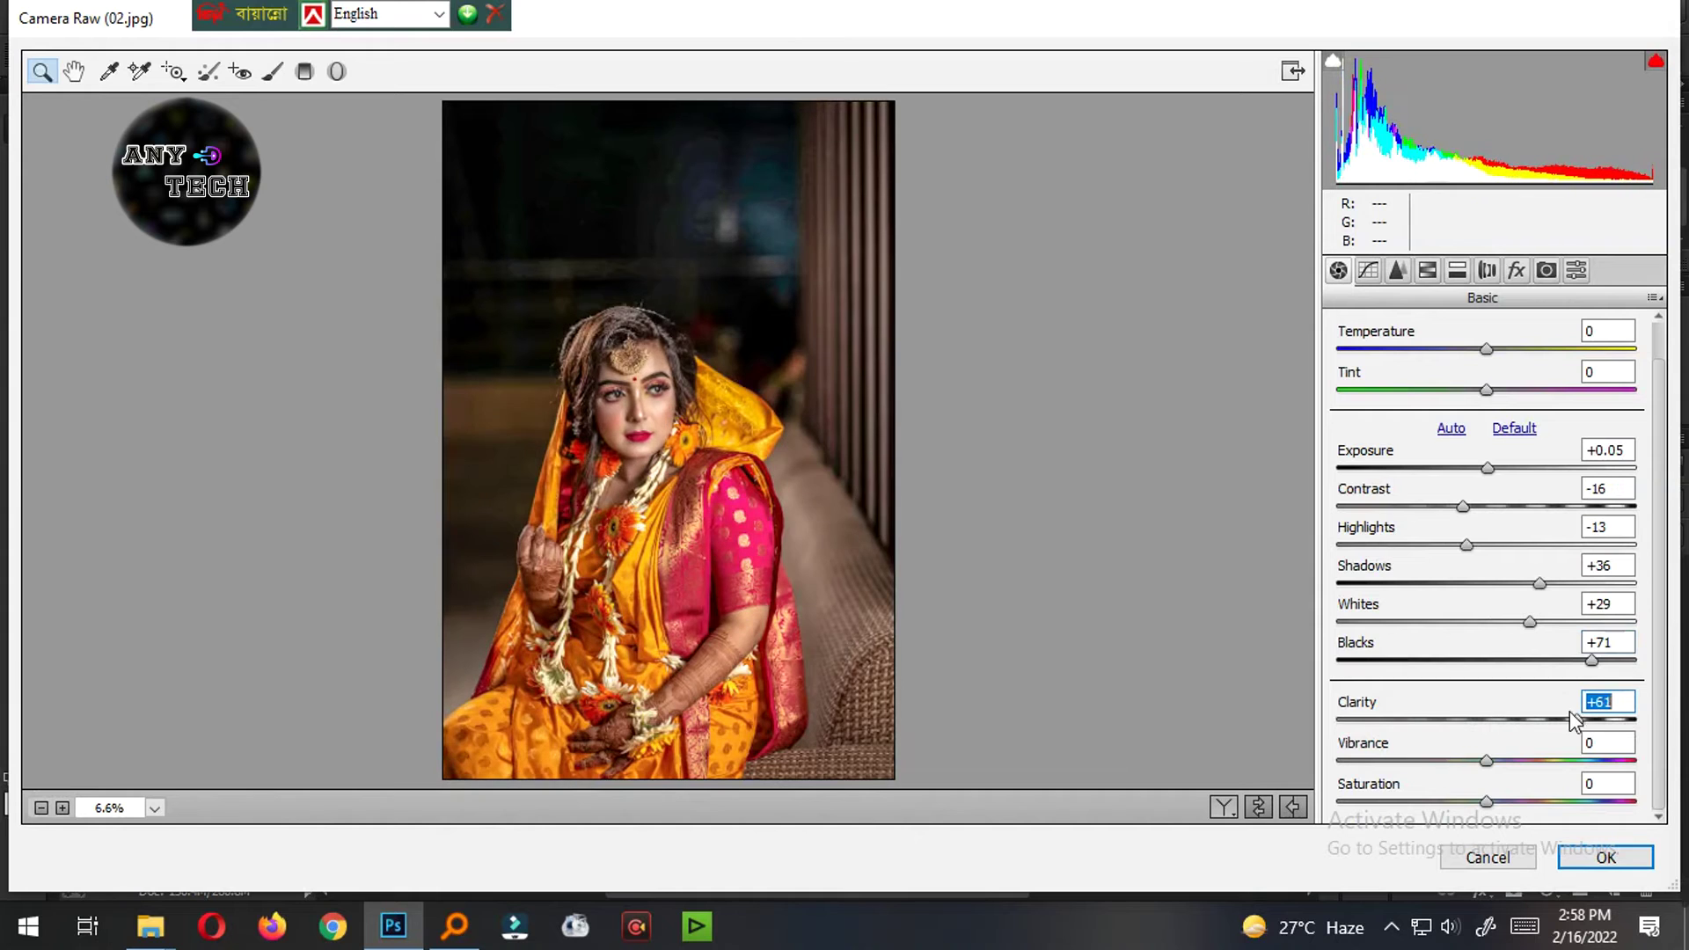
{"action": "left_click", "coordinate": [1595, 761]}
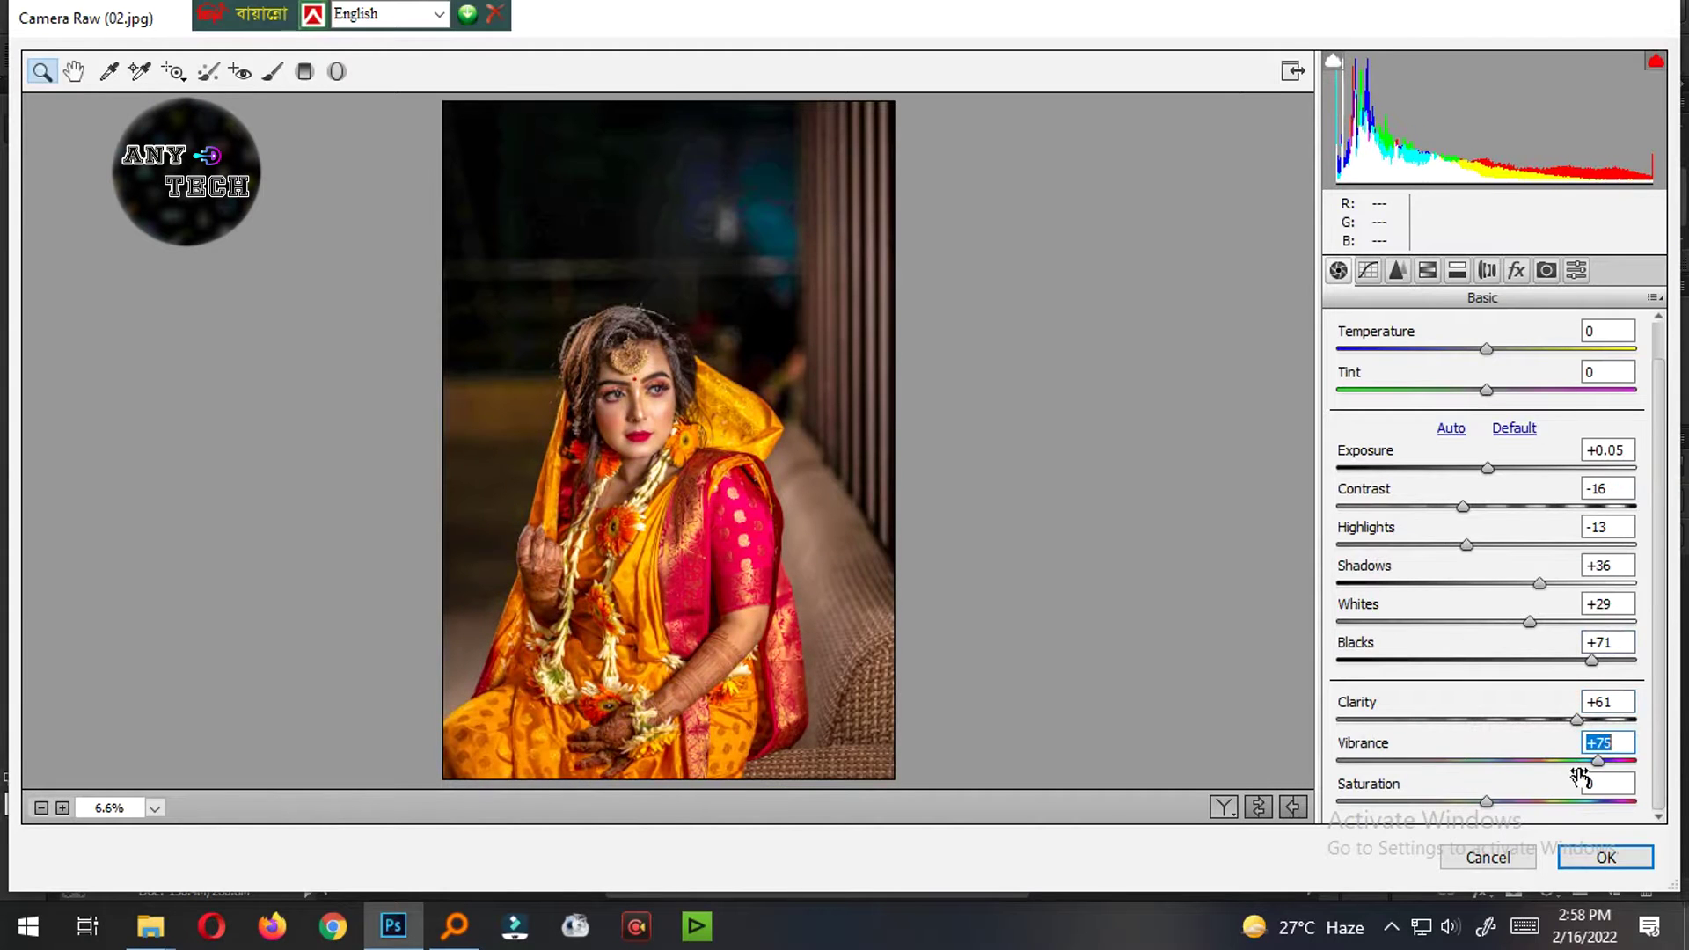
{"action": "left_click", "coordinate": [588, 475]}
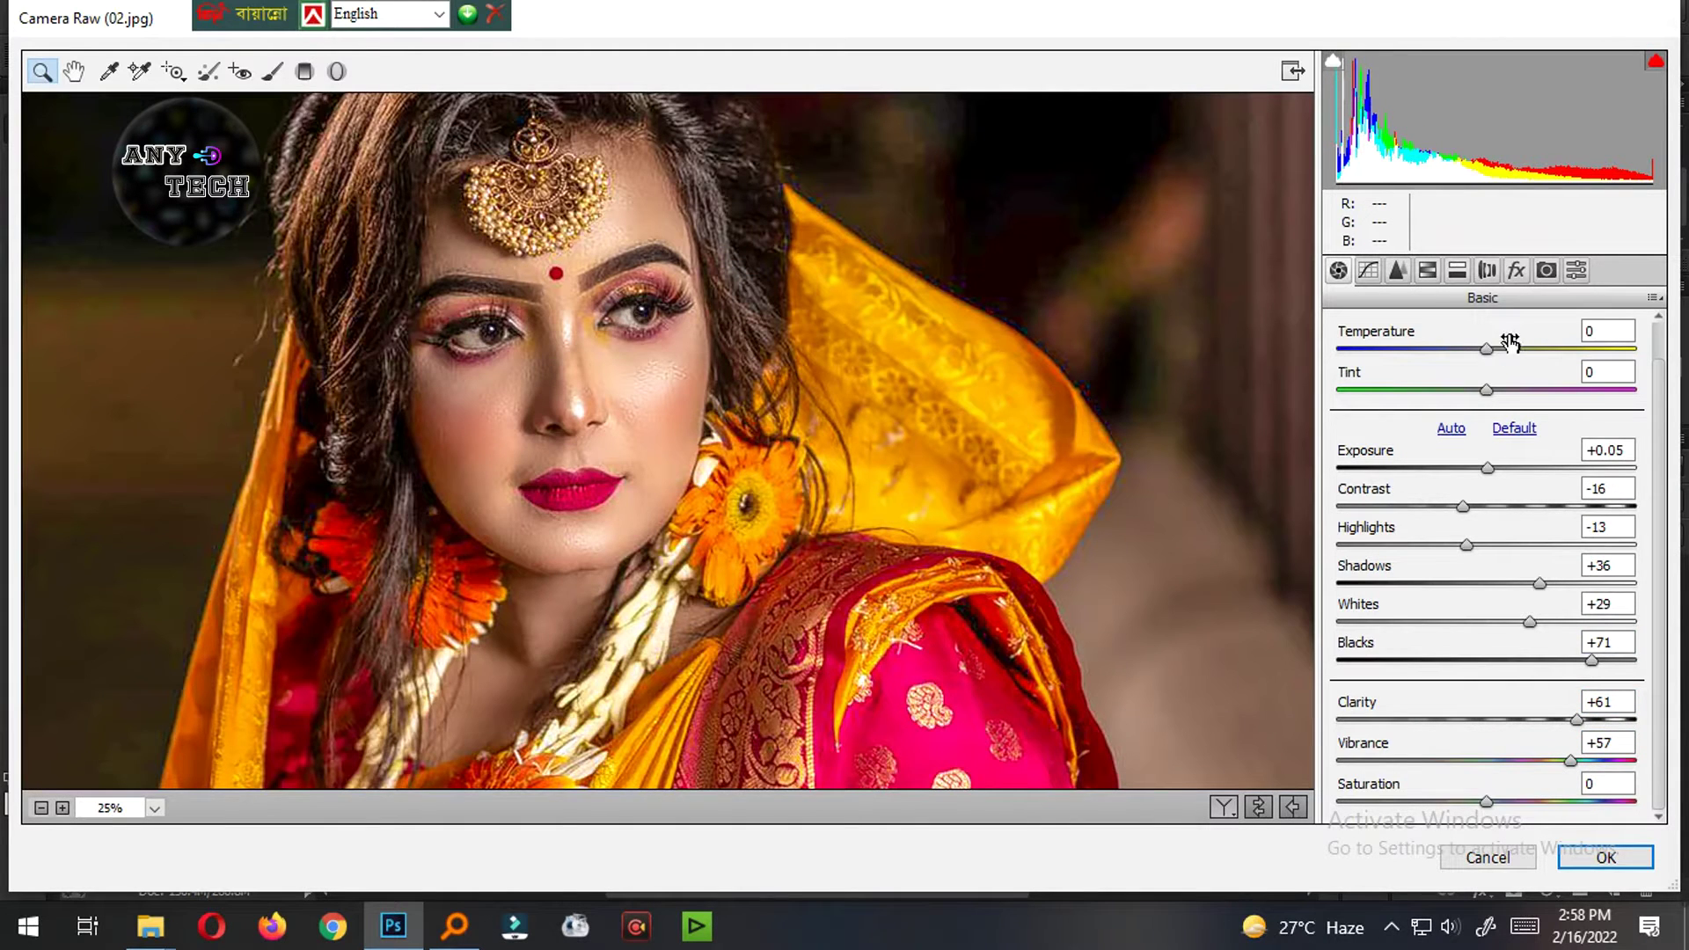
Step: In HSL Saturation, lower Oranges to -16 and Yellows to -56
{"action": "left_click", "coordinate": [1423, 275]}
{"action": "left_click_drag", "start_coordinate": [1475, 532], "coordinate": [1411, 528]}
{"action": "mouse_move", "coordinate": [1515, 498]}
{"action": "left_mouse_down"}
{"action": "mouse_move", "coordinate": [1450, 495]}
{"action": "mouse_move", "coordinate": [1481, 505]}
{"action": "mouse_move", "coordinate": [1571, 449]}
{"action": "left_mouse_up"}
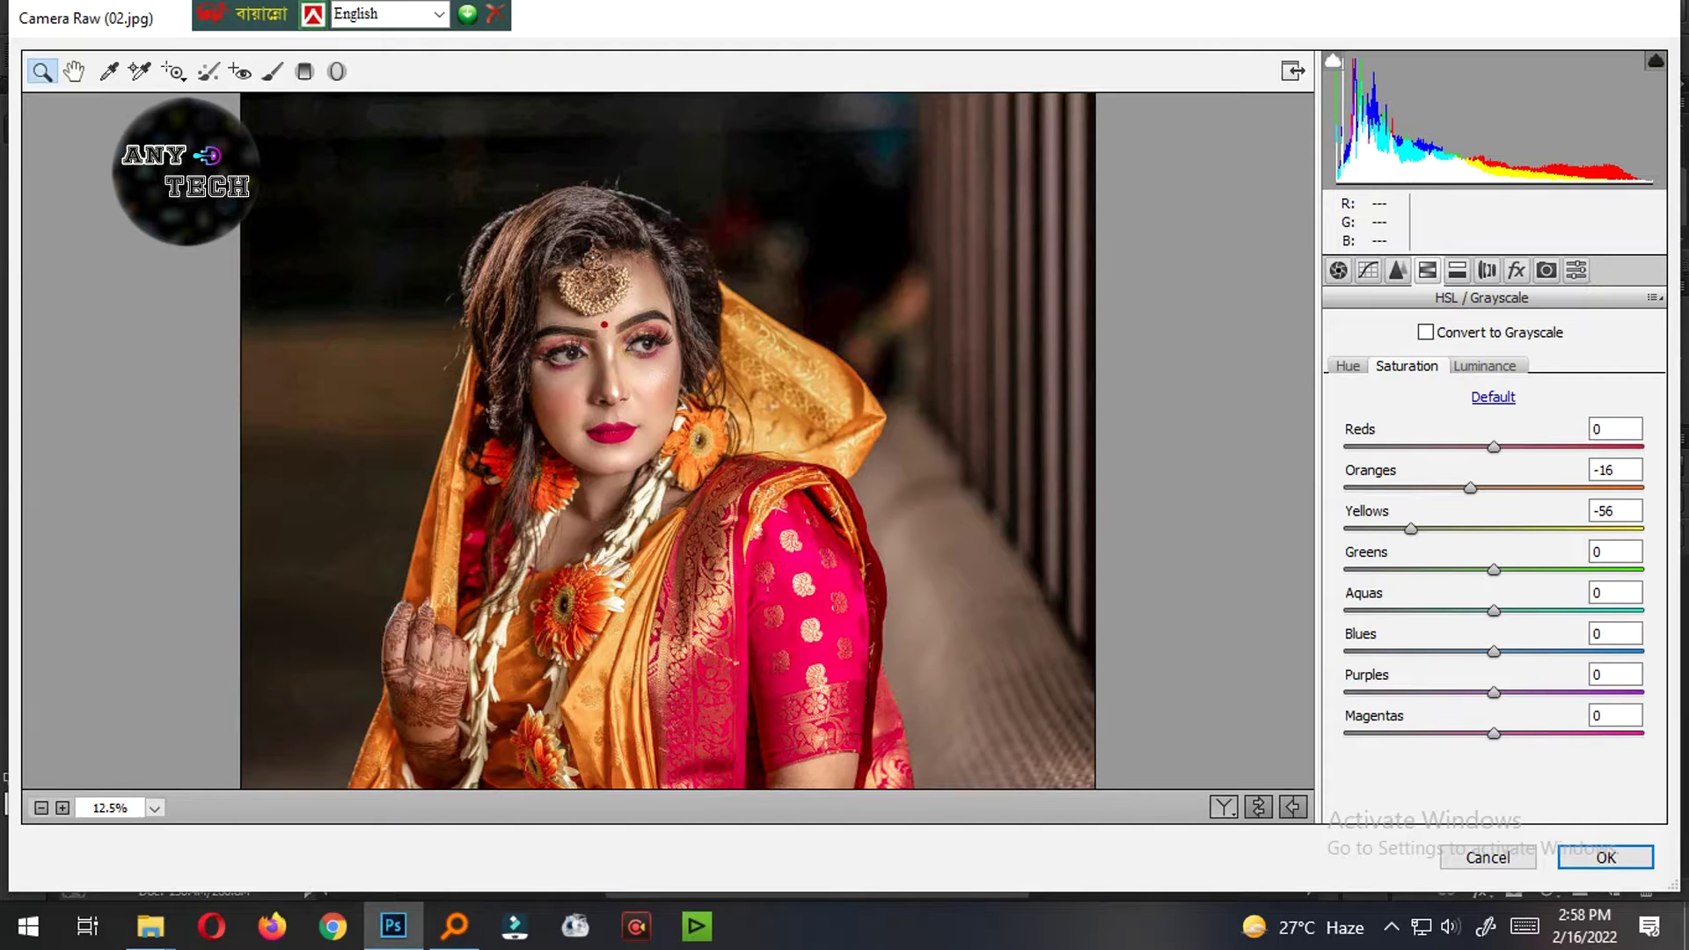
Step: Raise the yellow and orange luminance in the HSL Luminance panel
{"action": "left_click", "coordinate": [1485, 366]}
{"action": "mouse_move", "coordinate": [1535, 497]}
{"action": "left_mouse_down"}
{"action": "mouse_move", "coordinate": [1507, 489]}
{"action": "mouse_move", "coordinate": [1584, 529]}
{"action": "left_mouse_up"}
{"action": "key", "text": "shift+Down"}
Step: Adjust the Green and Blue primary saturation in Camera Calibration
{"action": "left_click", "coordinate": [1397, 270]}
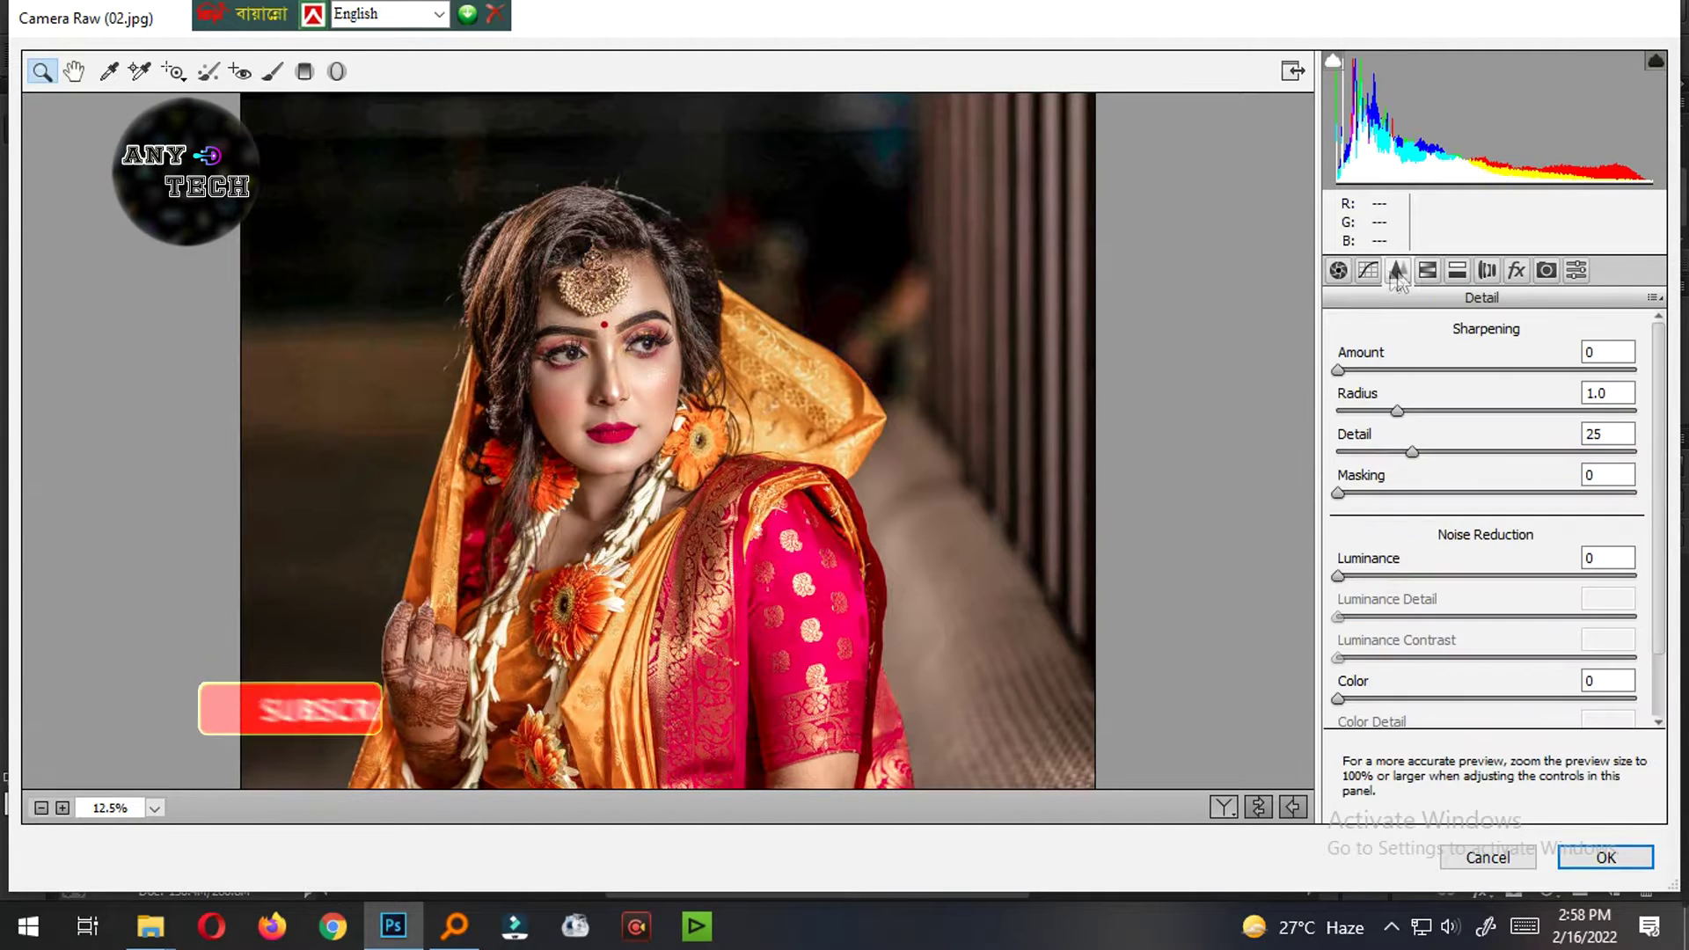
{"action": "left_click", "coordinate": [1547, 270]}
{"action": "mouse_move", "coordinate": [1494, 660]}
{"action": "left_mouse_down"}
{"action": "mouse_move", "coordinate": [1422, 660]}
{"action": "mouse_move", "coordinate": [1553, 660]}
{"action": "left_mouse_up"}
{"action": "mouse_move", "coordinate": [1494, 775]}
{"action": "left_mouse_down"}
{"action": "mouse_move", "coordinate": [1444, 775]}
{"action": "mouse_move", "coordinate": [1532, 776]}
{"action": "left_mouse_up"}
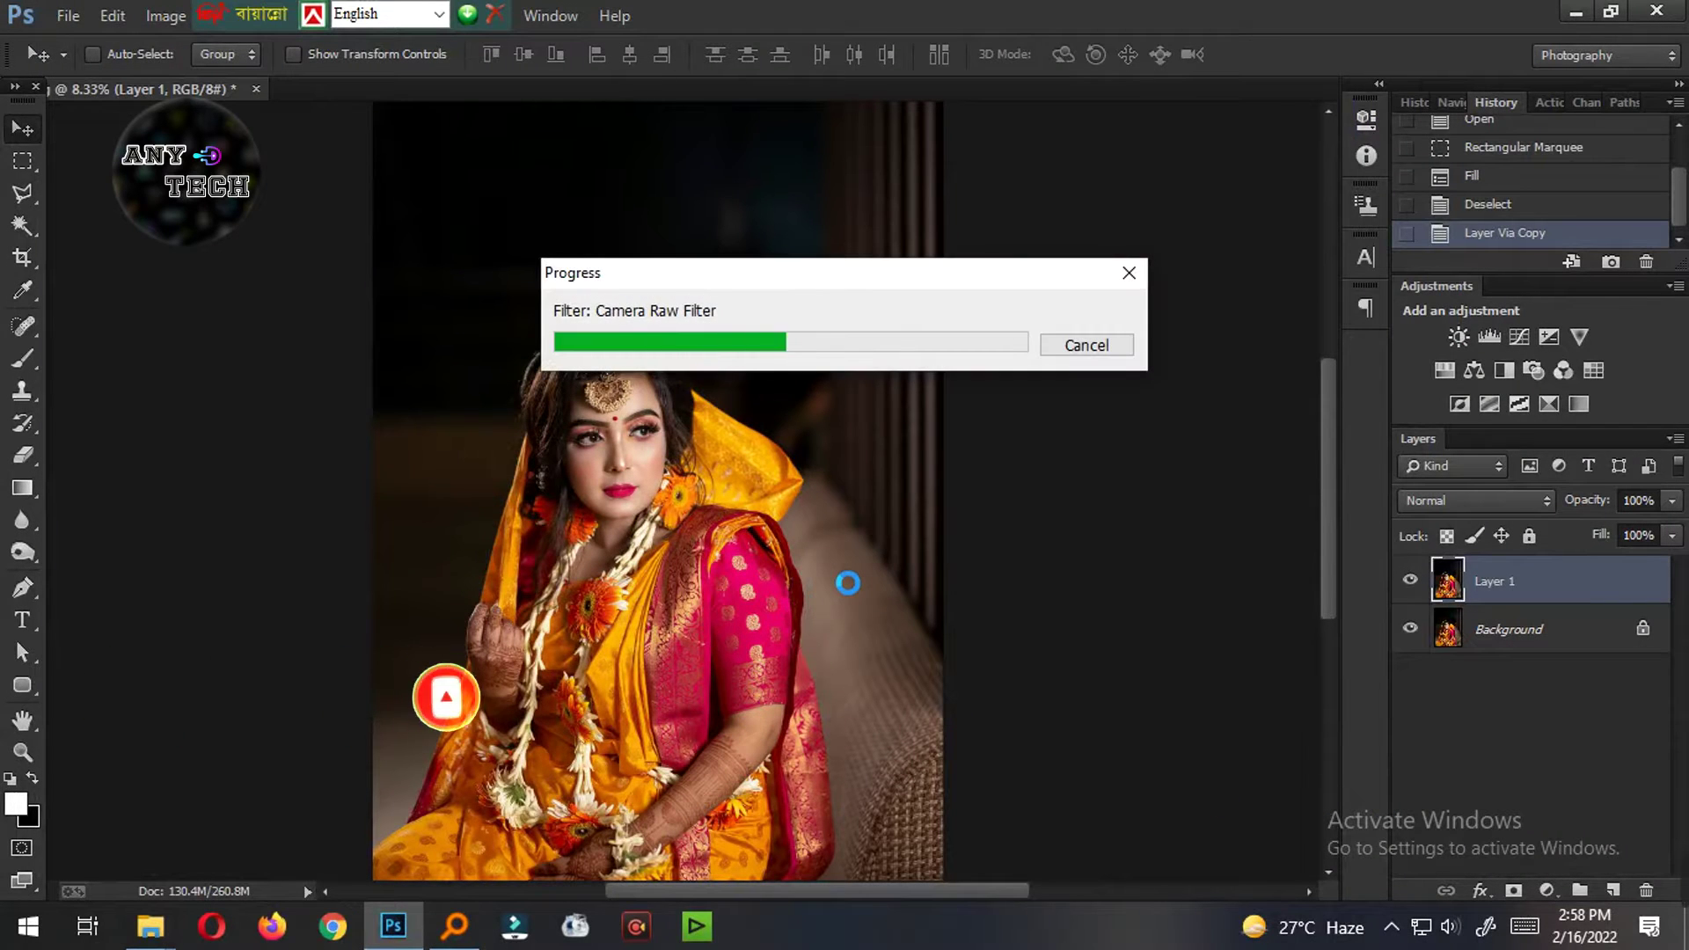
Step: Save the Camera Raw–adjusted document as 02.psd in Photoshop format
{"action": "scroll", "coordinate": [611, 461], "scroll_direction": "down", "scroll_amount": 3}
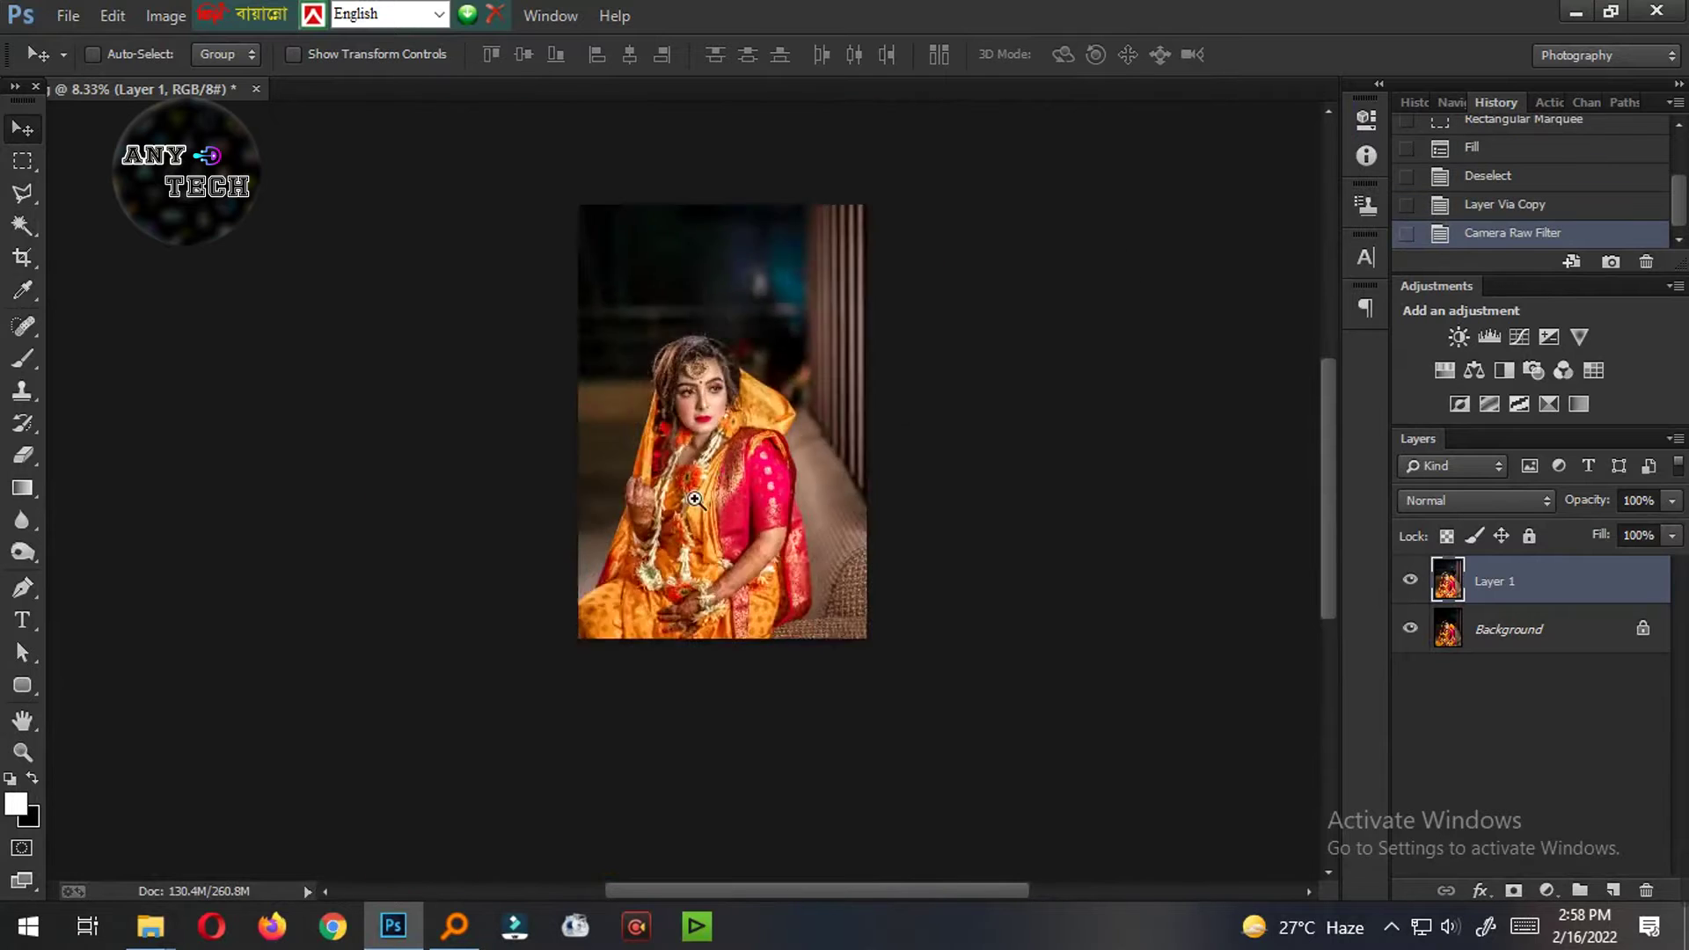
{"action": "scroll", "coordinate": [611, 461], "scroll_direction": "up", "scroll_amount": 1}
{"action": "key", "text": "ctrl+shift+s"}
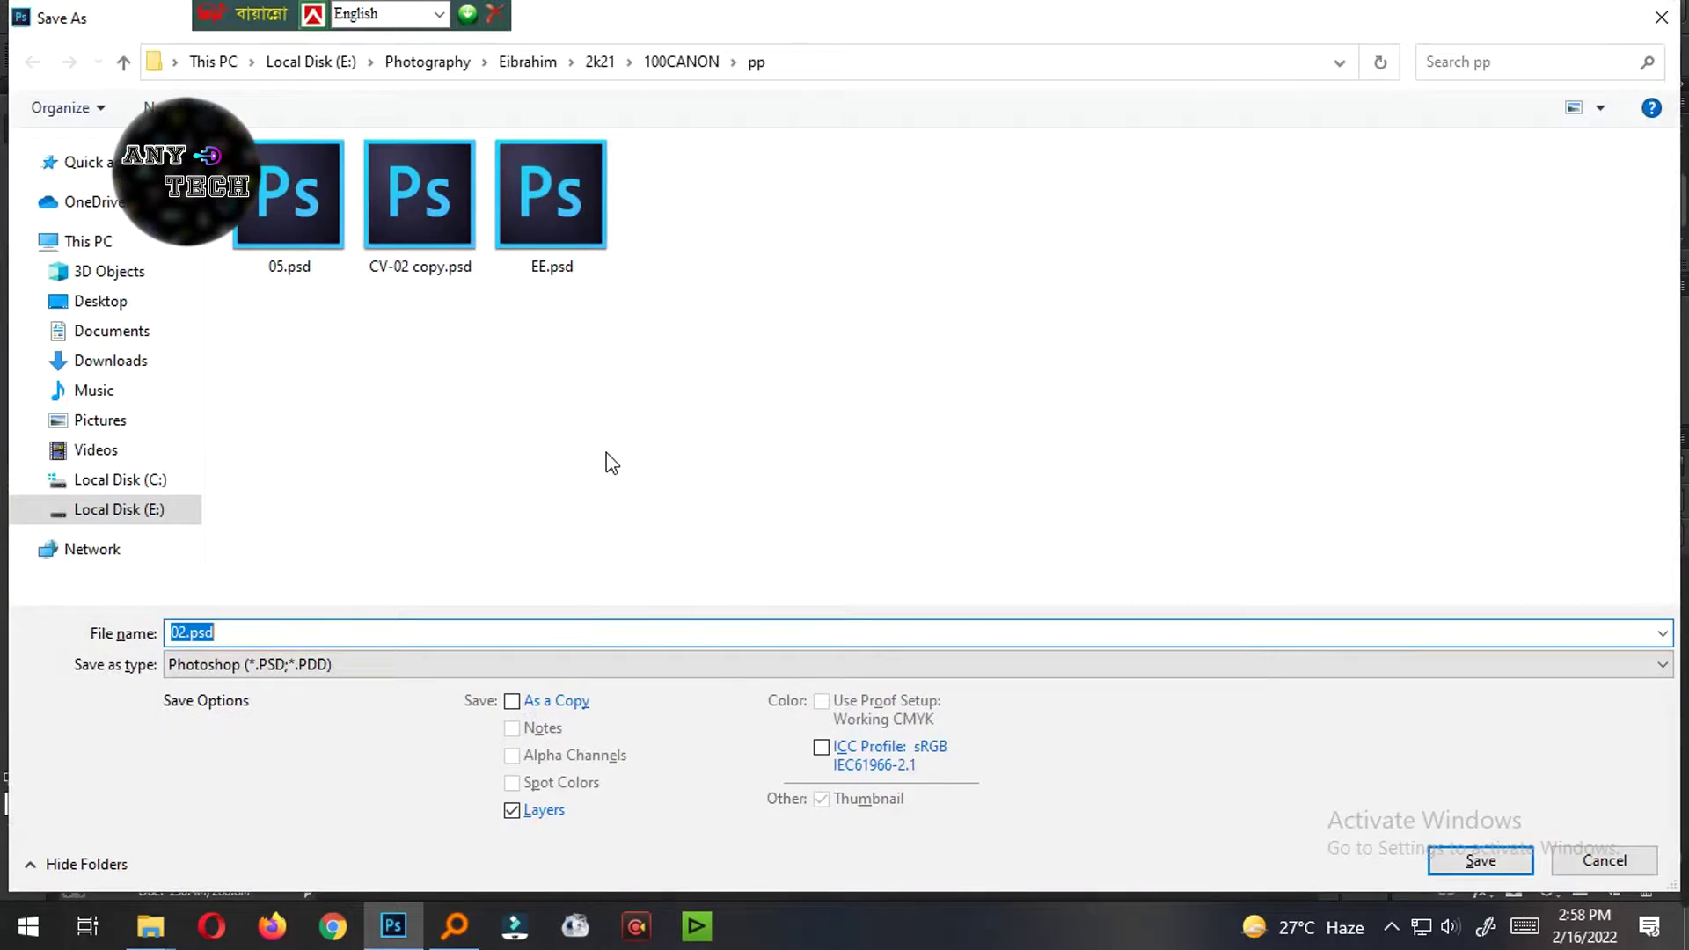
{"action": "key", "text": "Return"}
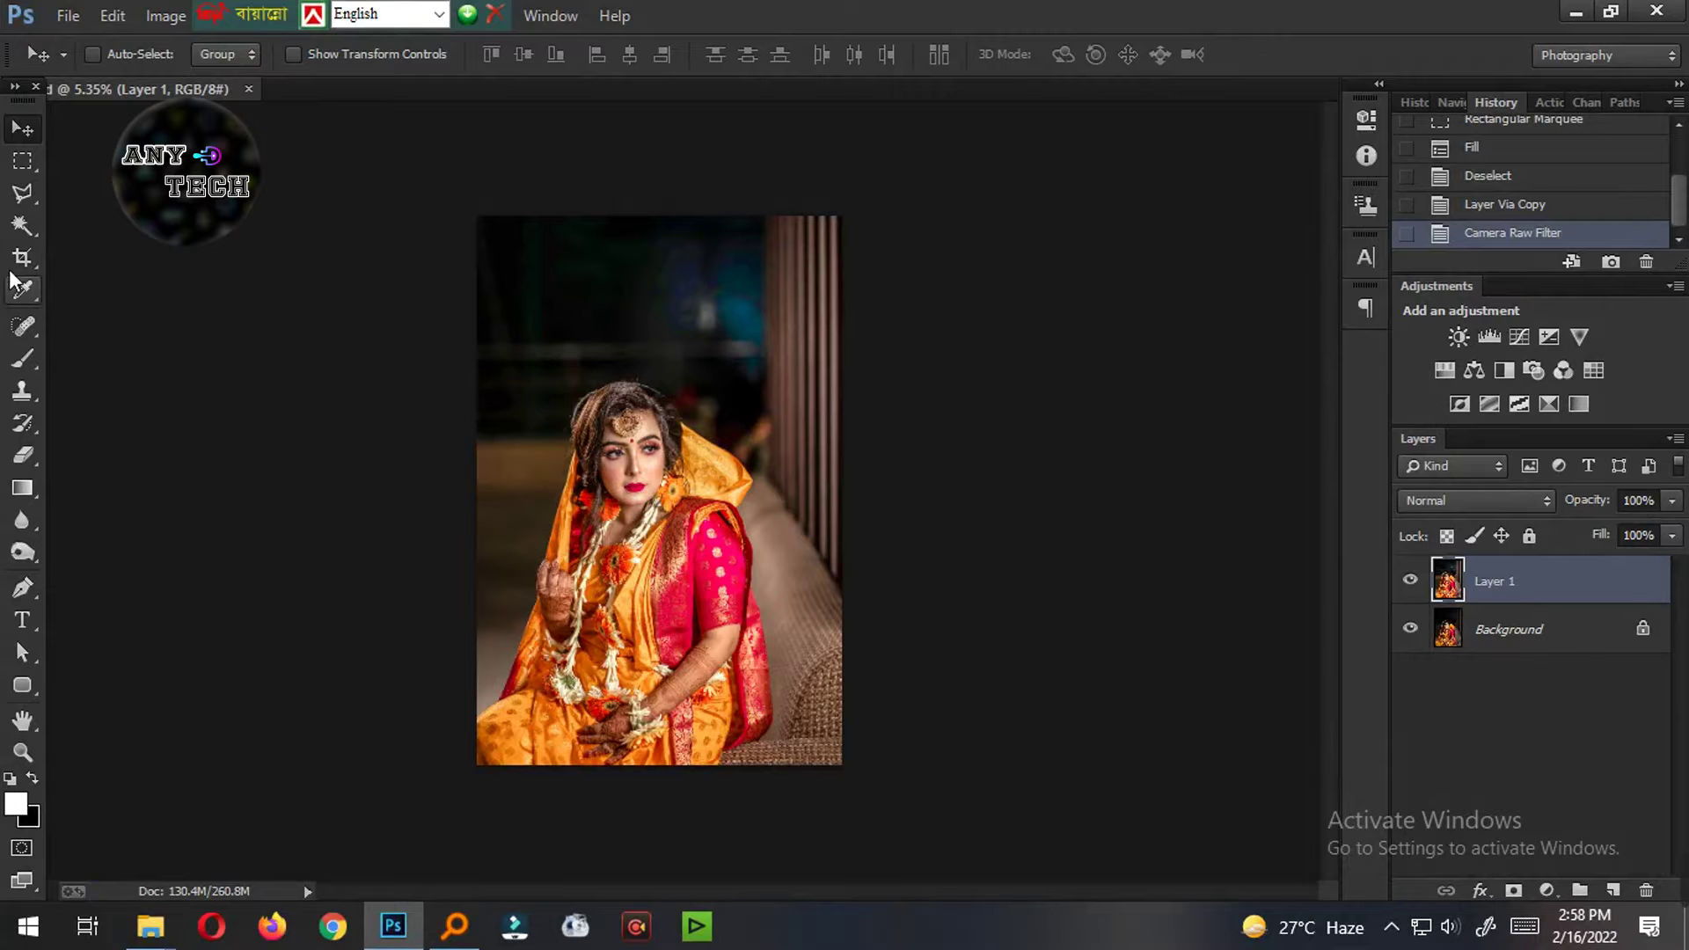
{"action": "right_click", "coordinate": [22, 225]}
Step: Quick Select the bride's hair, veil and earring with a 500 px brush
{"action": "left_click", "coordinate": [88, 227]}
{"action": "scroll", "coordinate": [522, 396], "scroll_direction": "up", "scroll_amount": 3}
{"action": "scroll", "coordinate": [523, 397], "scroll_direction": "up", "scroll_amount": 1}
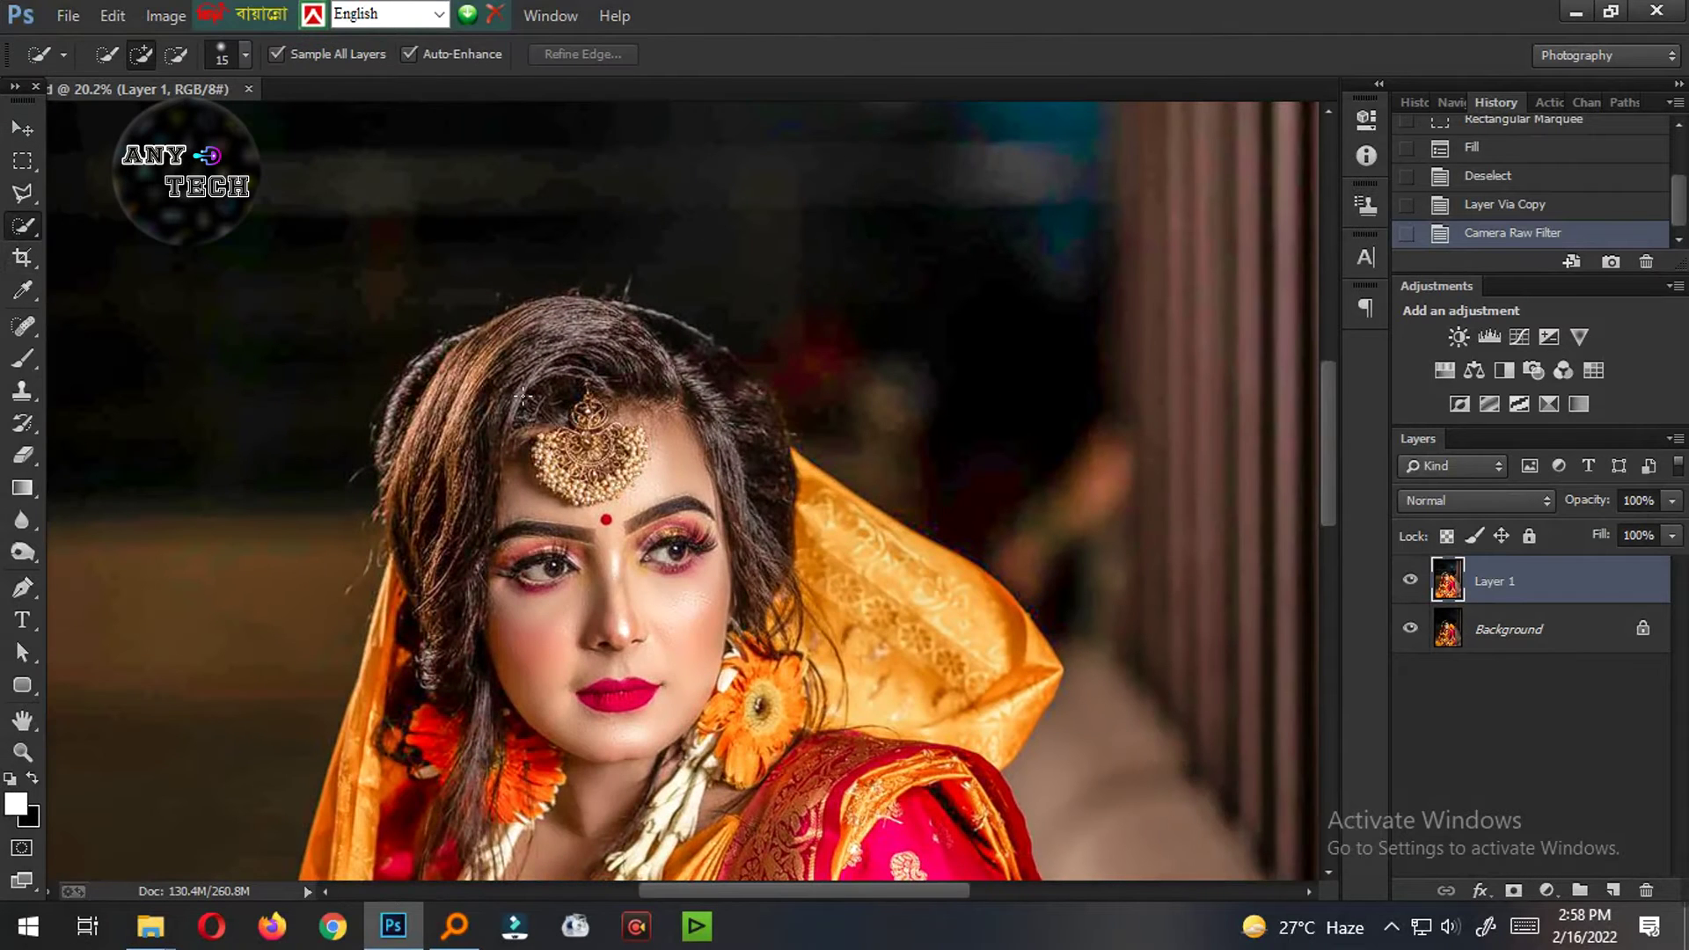
{"action": "right_click", "coordinate": [512, 385]}
{"action": "left_click", "coordinate": [558, 357]}
{"action": "mouse_move", "coordinate": [499, 391]}
{"action": "left_mouse_down"}
{"action": "mouse_move", "coordinate": [735, 442]}
{"action": "mouse_move", "coordinate": [789, 533]}
{"action": "left_mouse_up"}
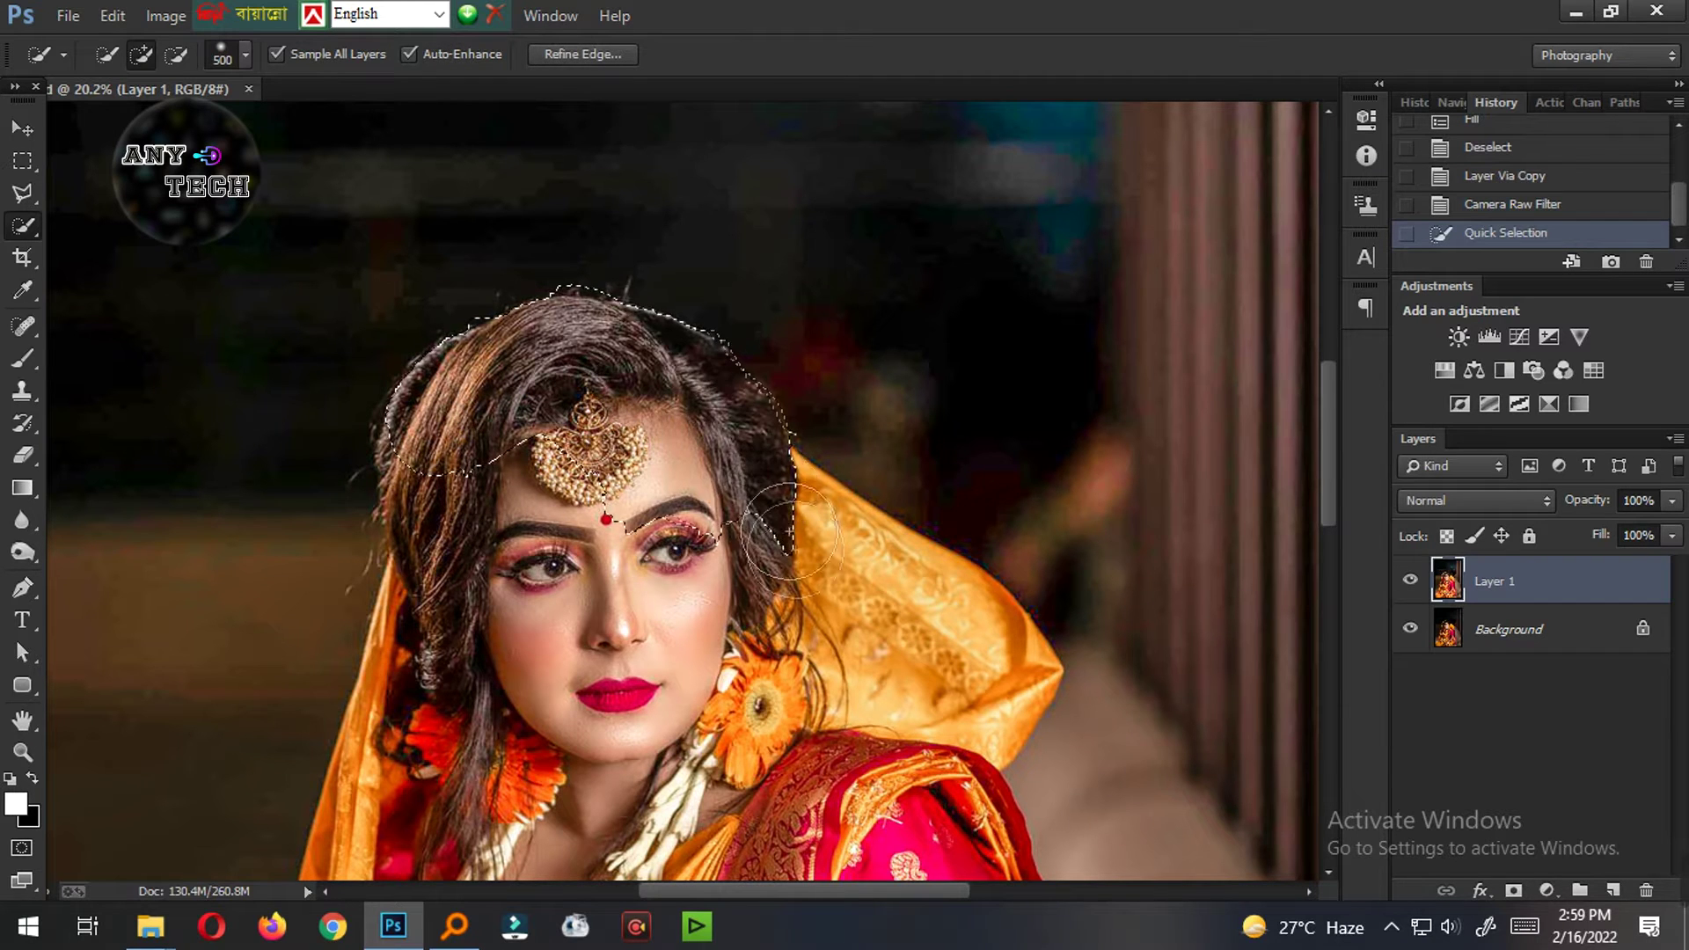
{"action": "left_click_drag", "start_coordinate": [832, 593], "coordinate": [1018, 683]}
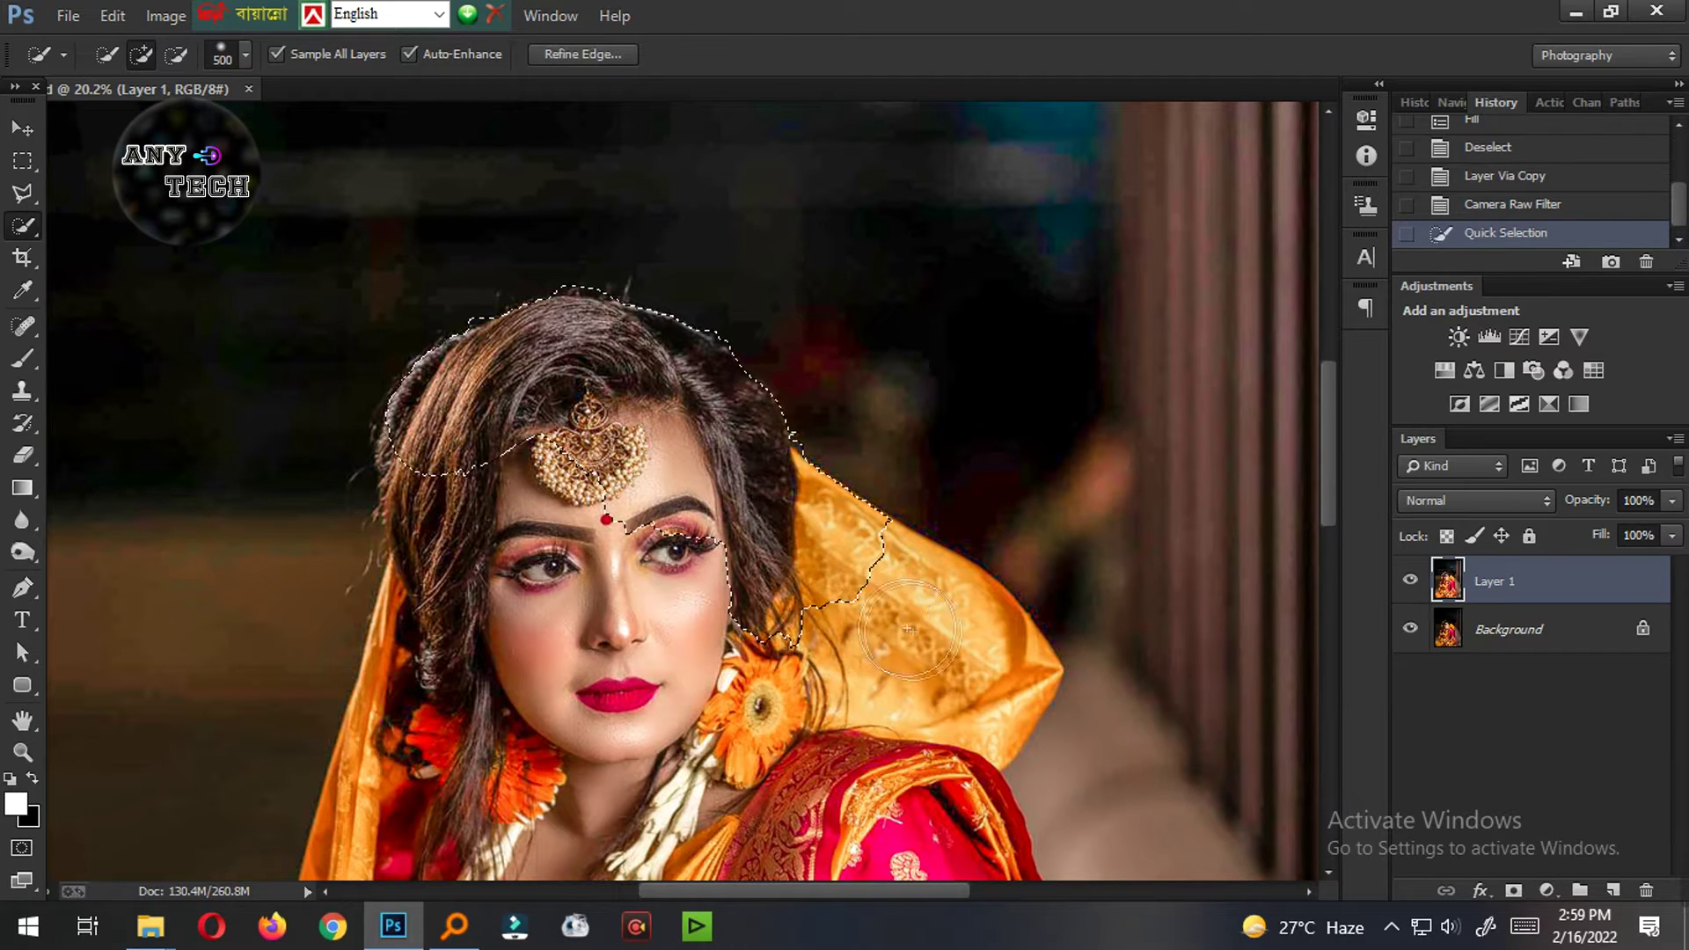
{"action": "left_click", "coordinate": [697, 606]}
Step: Extend the selection over the left veil, sari, shoulder, sleeve, arm and hands
{"action": "left_click_drag", "start_coordinate": [528, 660], "coordinate": [695, 431]}
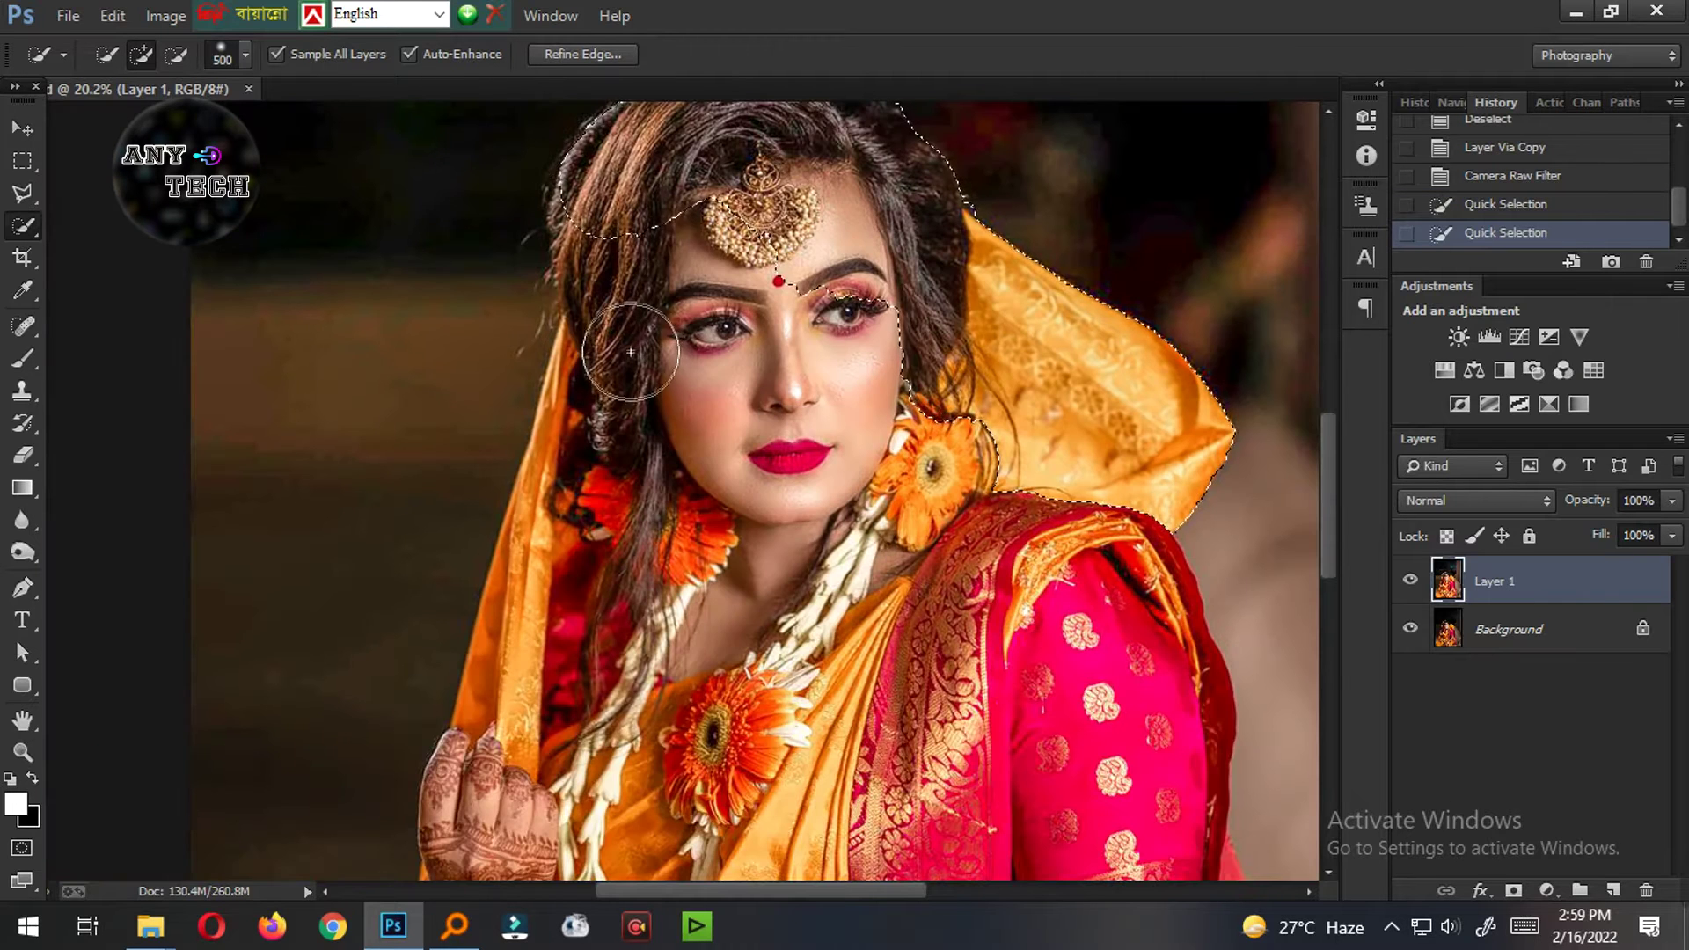
{"action": "mouse_move", "coordinate": [622, 661]}
{"action": "left_mouse_down"}
{"action": "mouse_move", "coordinate": [1190, 669]}
{"action": "mouse_move", "coordinate": [1045, 614]}
{"action": "mouse_move", "coordinate": [787, 772]}
{"action": "left_mouse_up"}
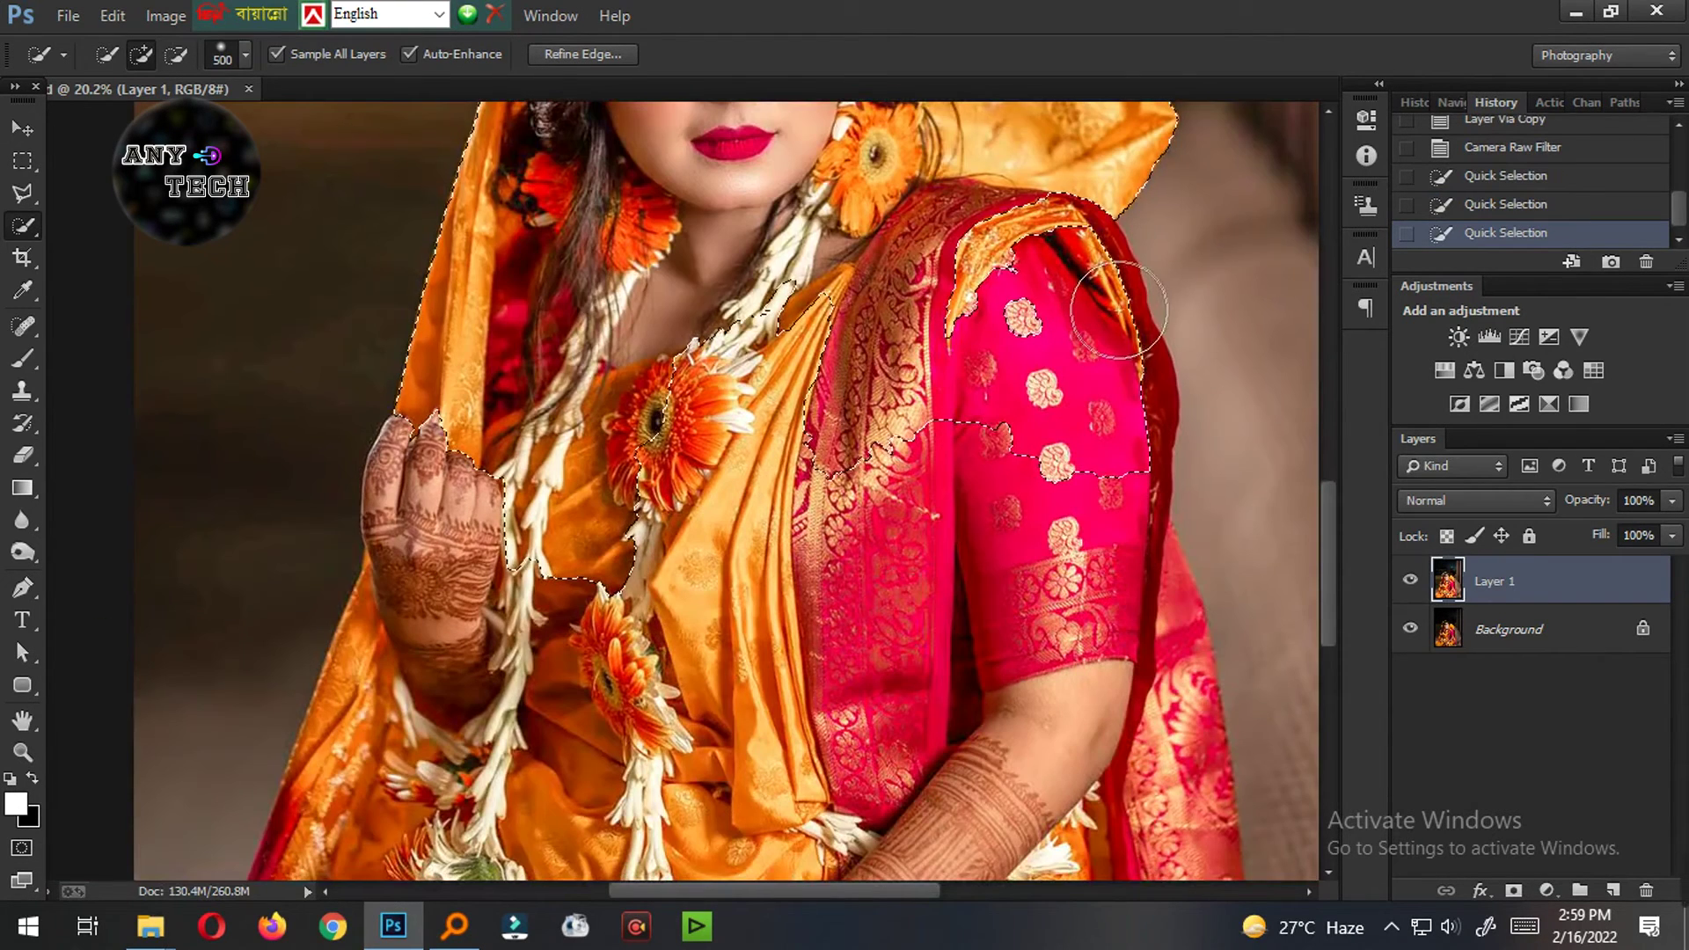
{"action": "left_click_drag", "start_coordinate": [1118, 310], "coordinate": [1136, 365]}
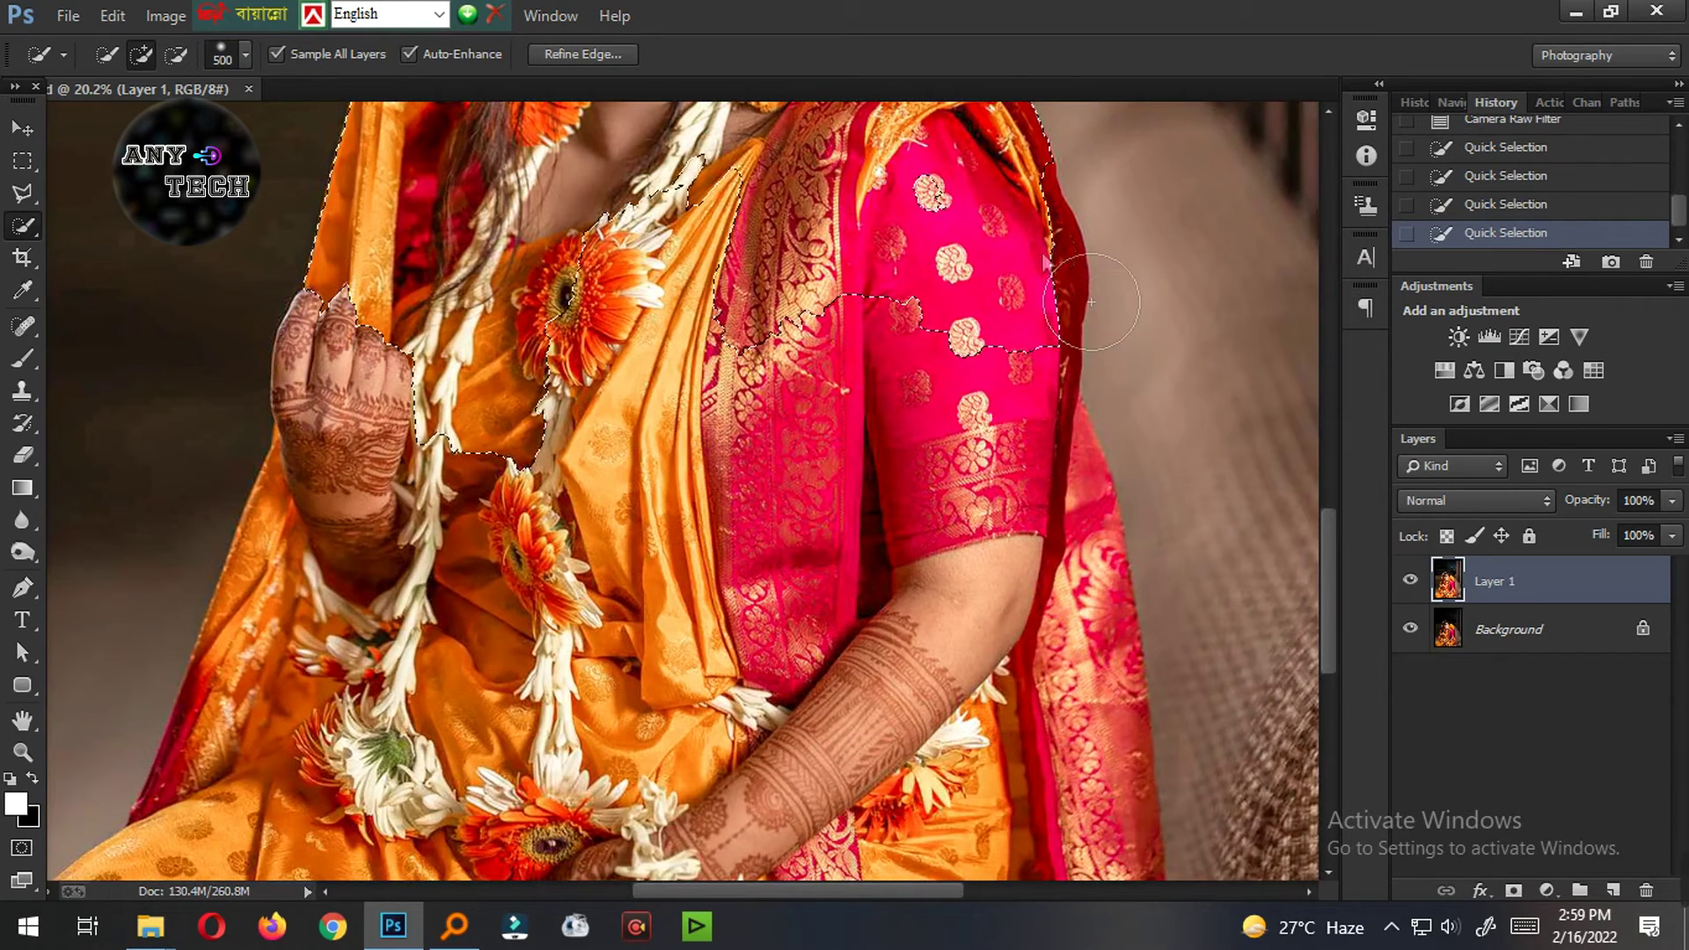
{"action": "left_click_drag", "start_coordinate": [1042, 226], "coordinate": [1066, 352]}
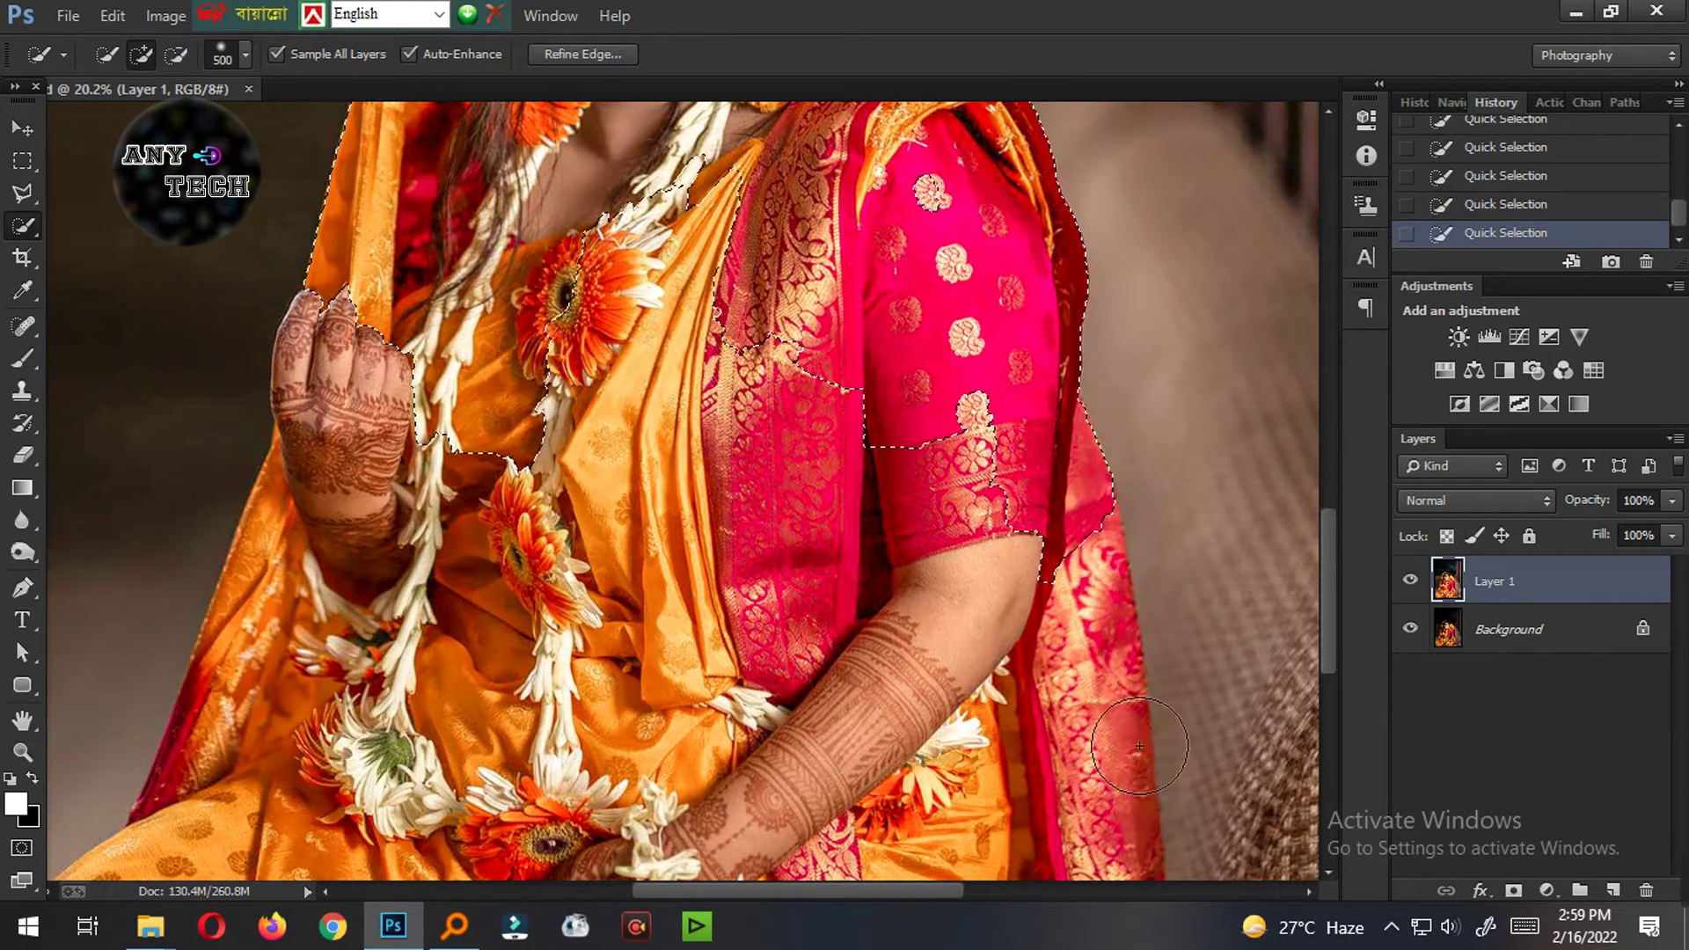
{"action": "left_click_drag", "start_coordinate": [1054, 508], "coordinate": [1001, 410]}
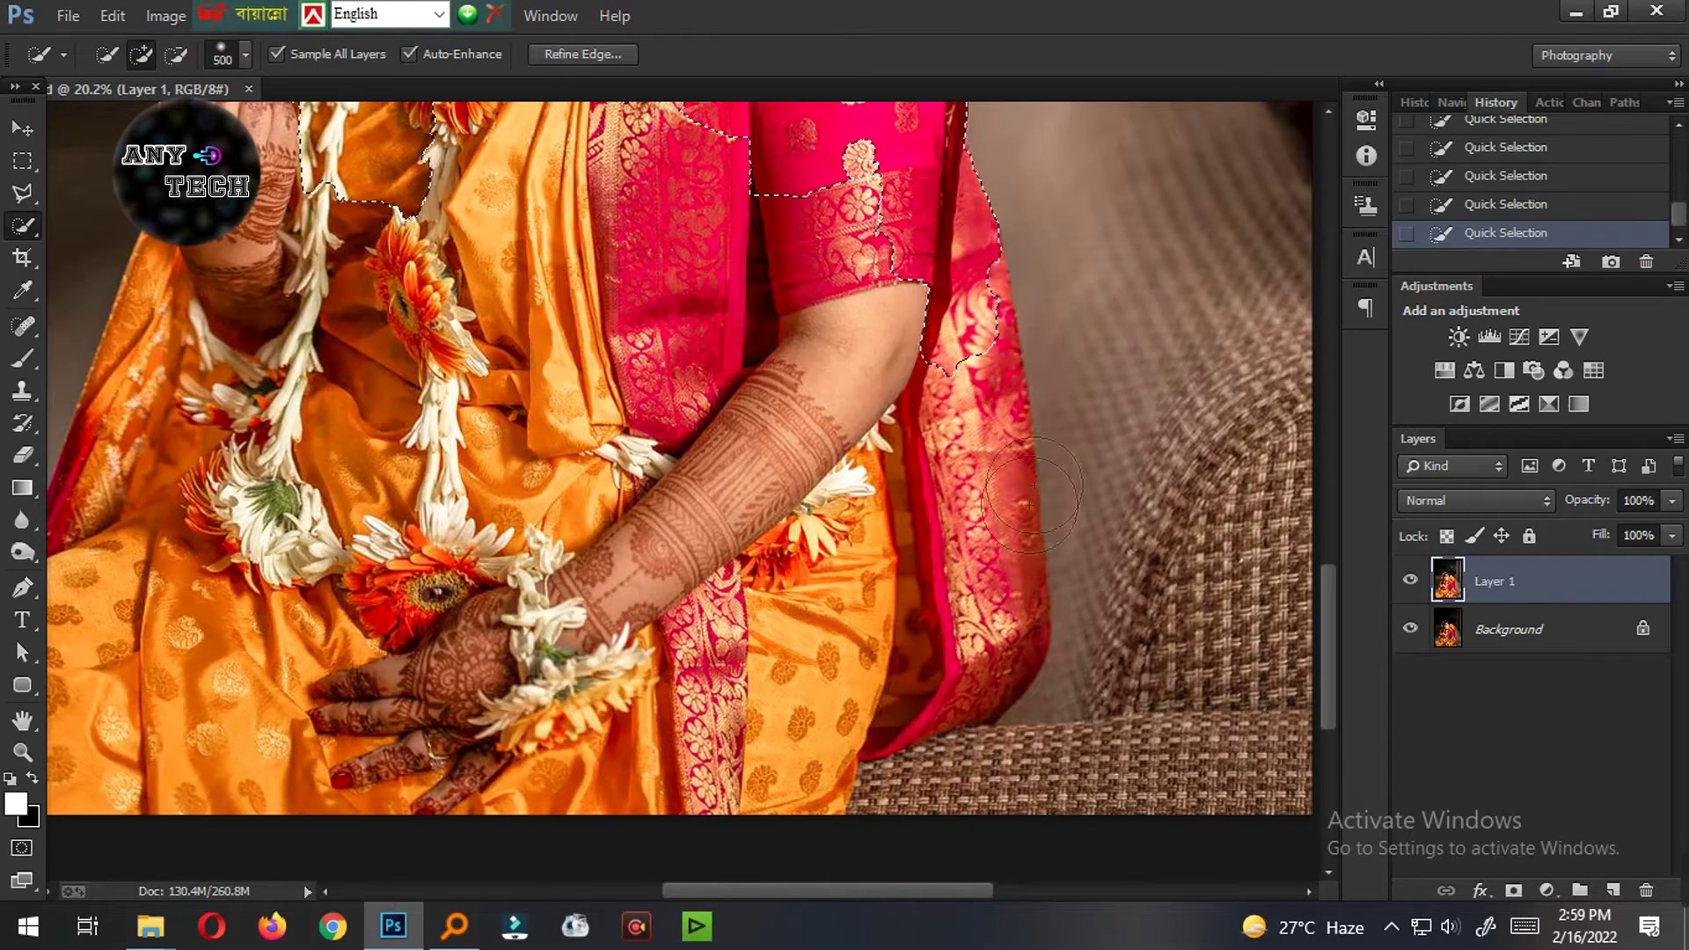
{"action": "left_click_drag", "start_coordinate": [858, 370], "coordinate": [978, 522]}
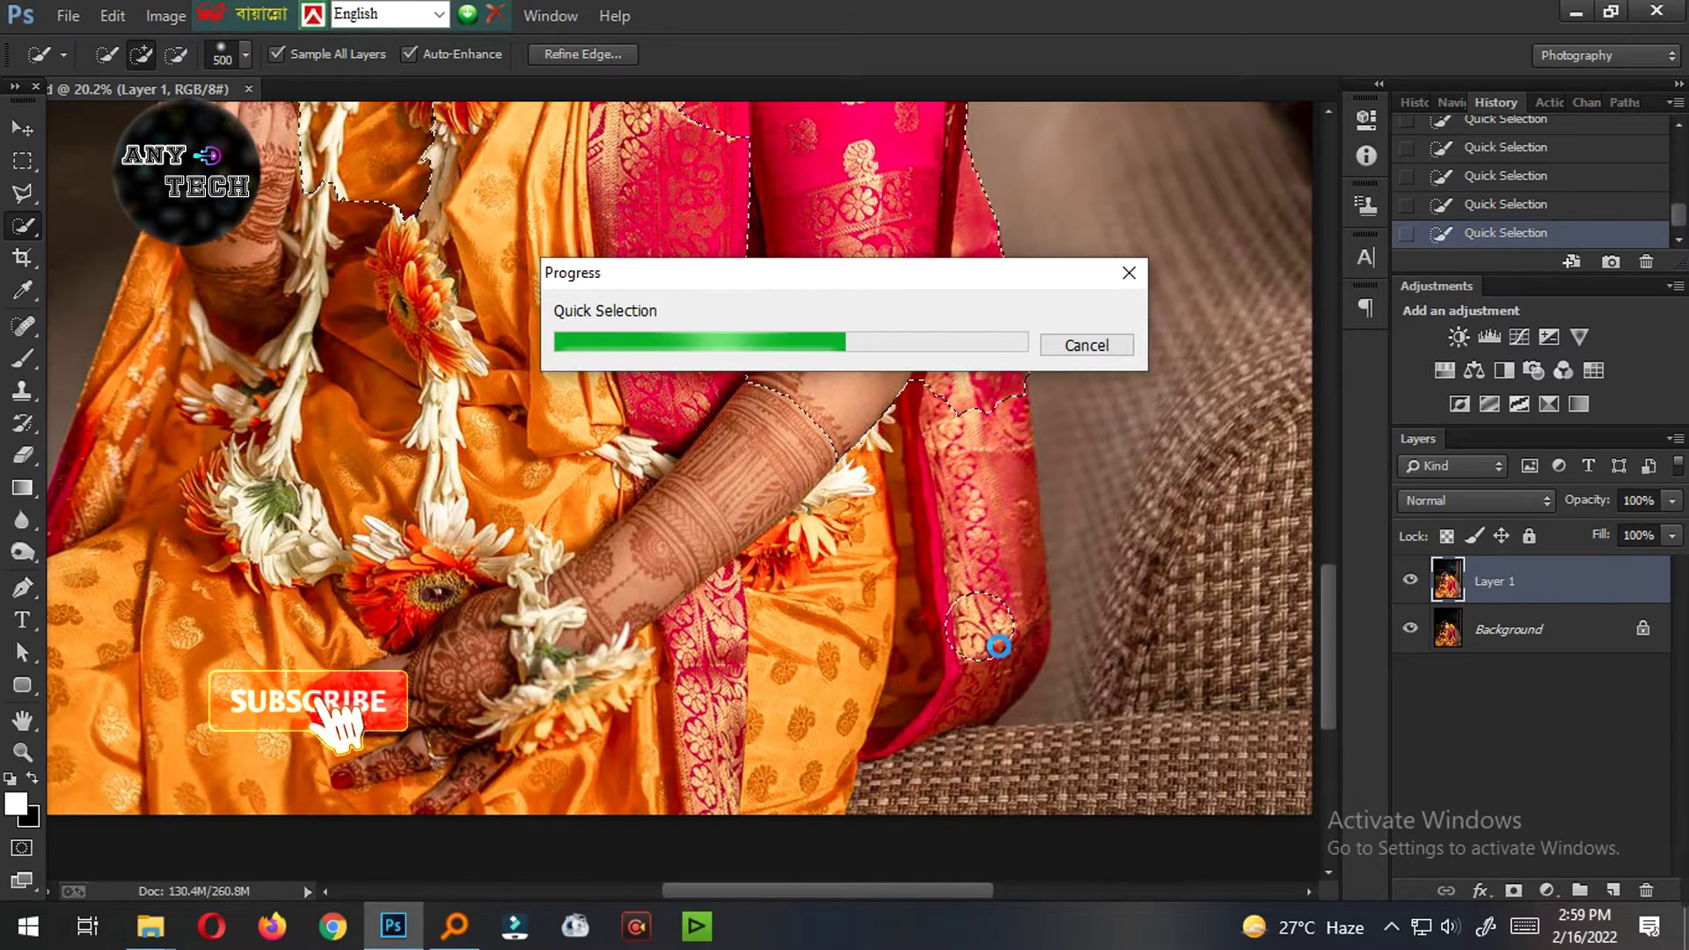
{"action": "left_click_drag", "start_coordinate": [1028, 677], "coordinate": [1026, 555]}
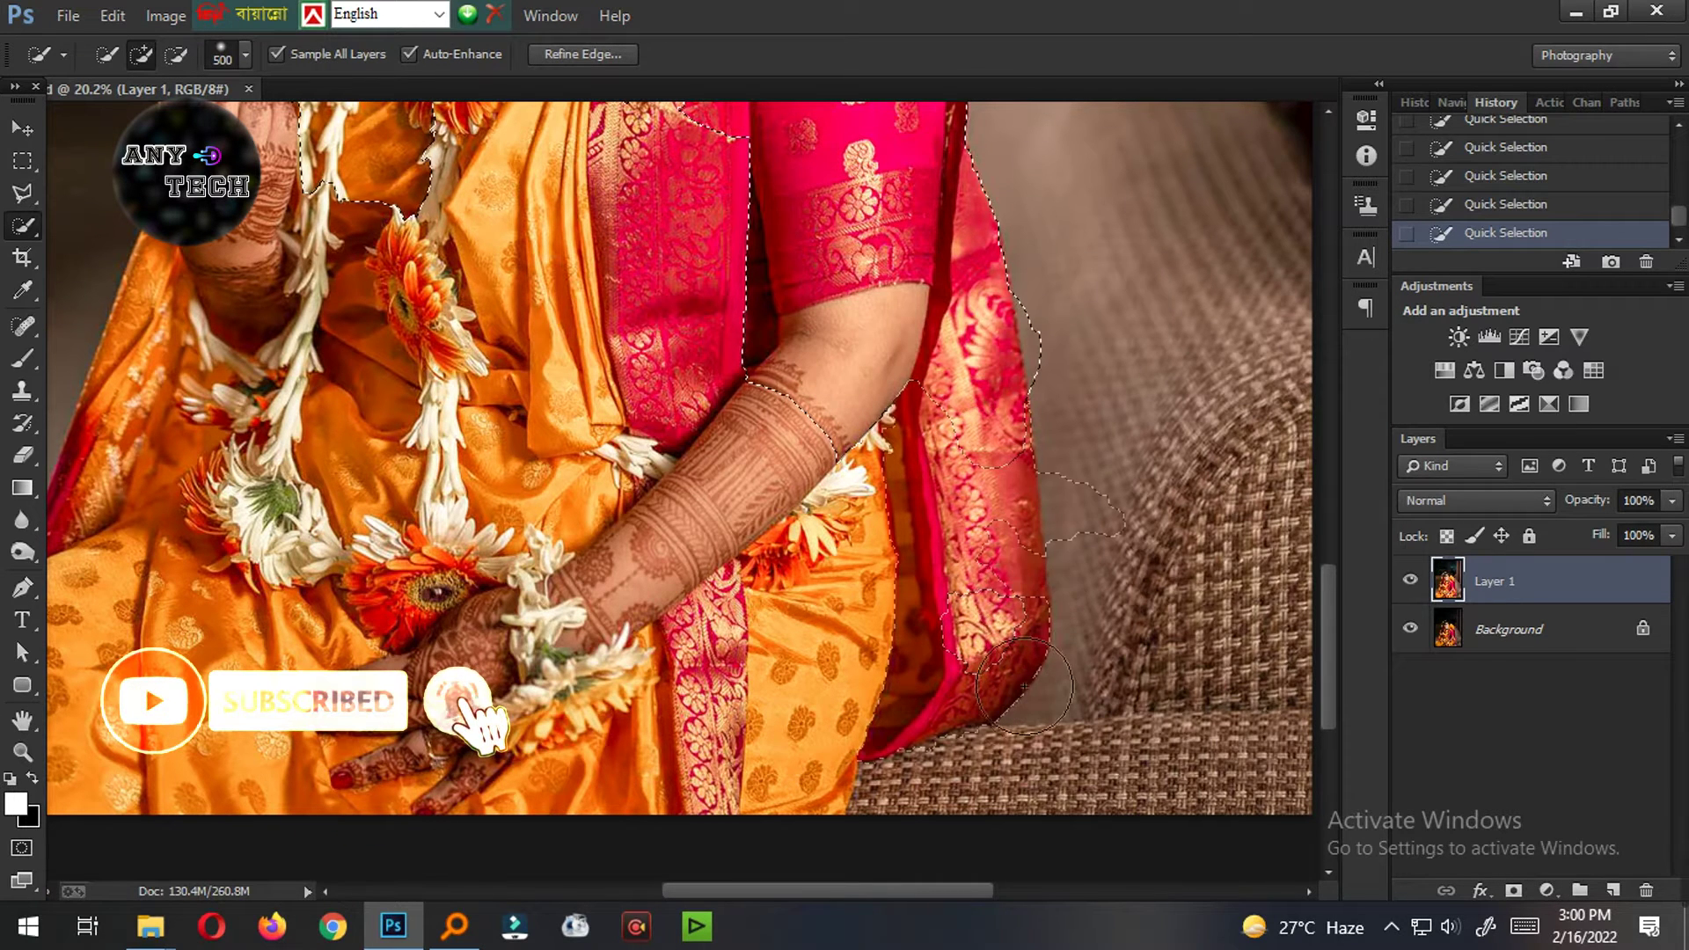
{"action": "mouse_move", "coordinate": [493, 818]}
{"action": "left_mouse_down"}
{"action": "mouse_move", "coordinate": [660, 811]}
{"action": "mouse_move", "coordinate": [540, 747]}
{"action": "left_mouse_up"}
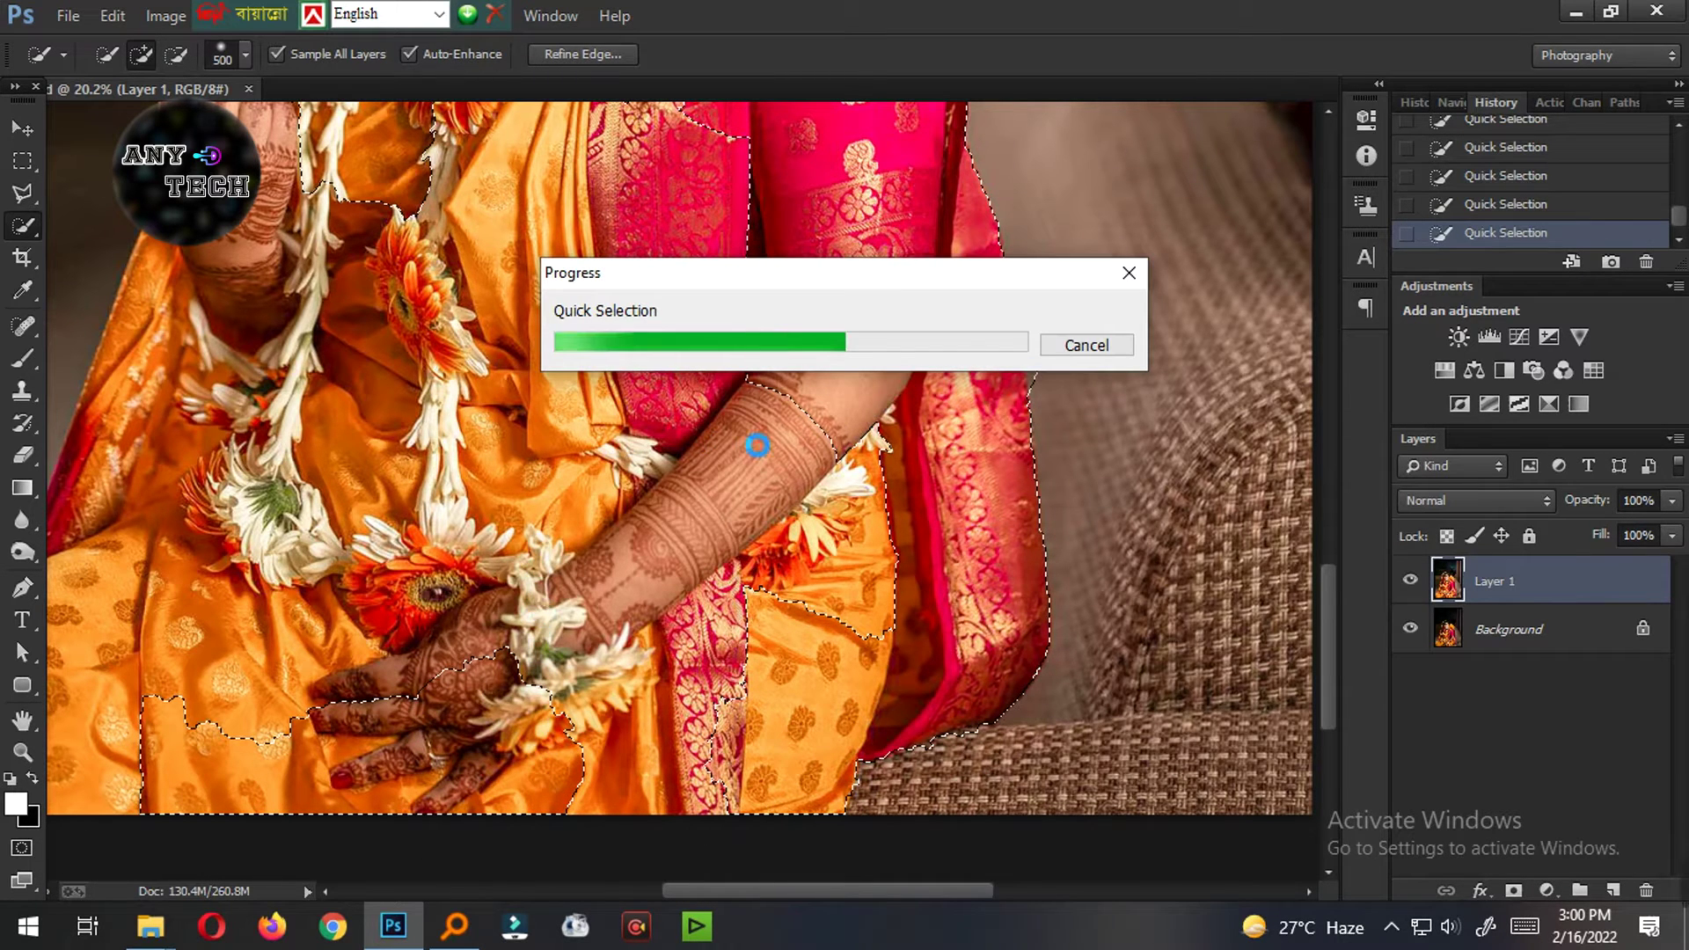
{"action": "scroll", "coordinate": [756, 445], "scroll_direction": "down", "scroll_amount": 2}
{"action": "left_click_drag", "start_coordinate": [132, 666], "coordinate": [429, 667]}
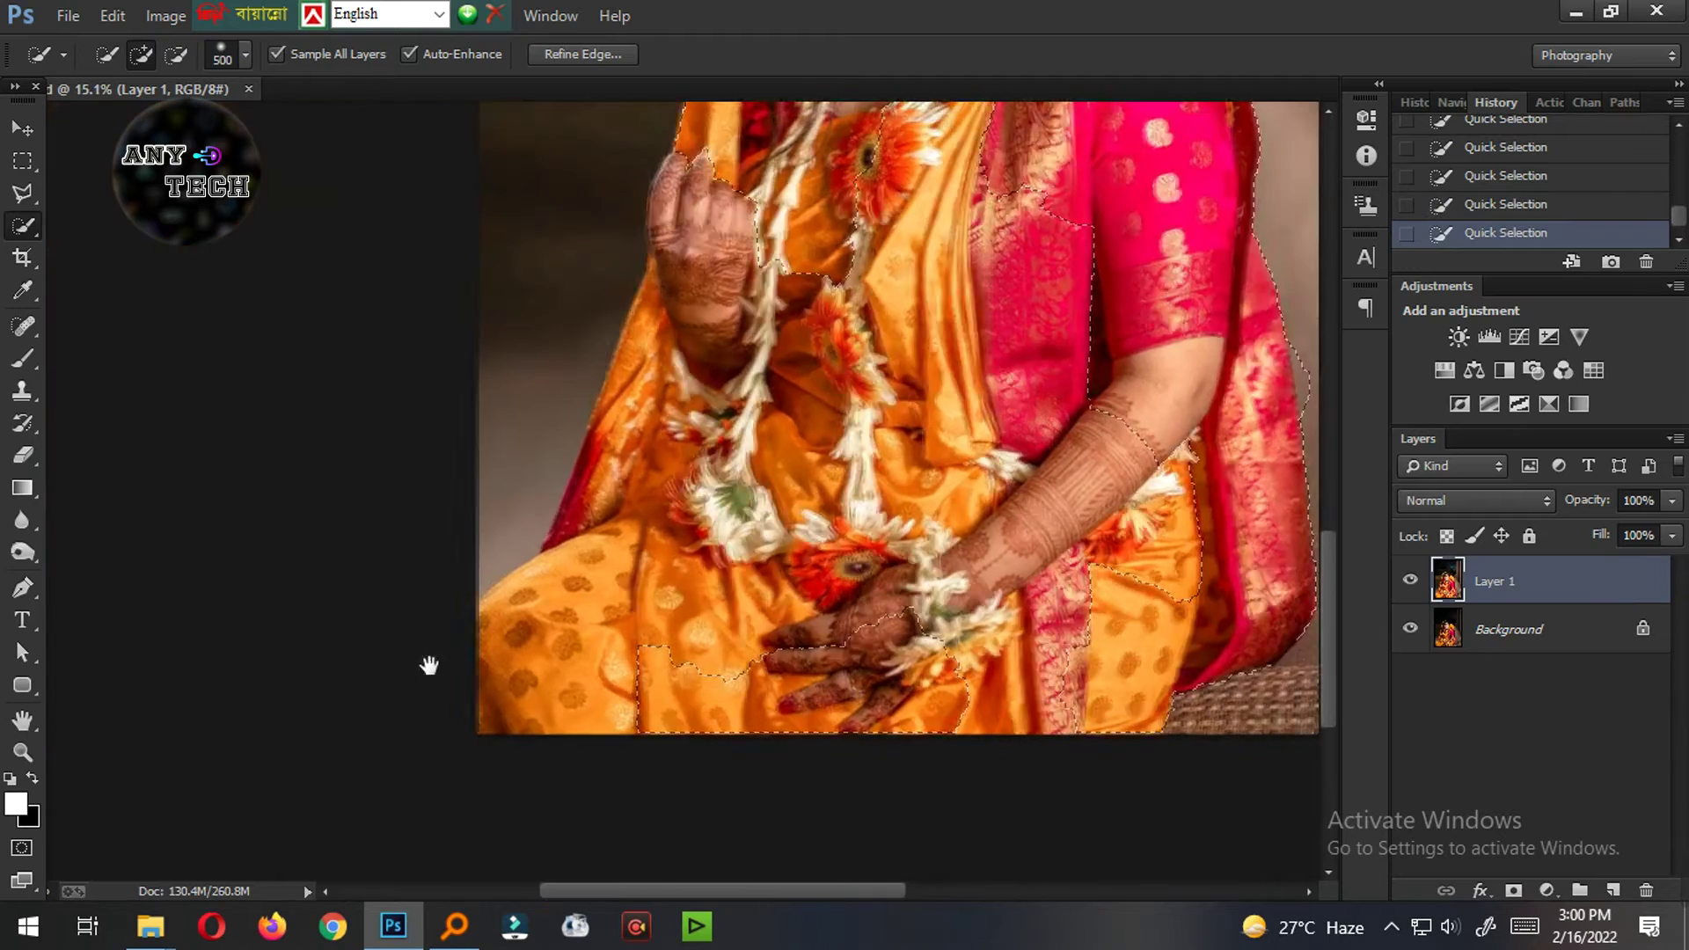
Step: Add a Polygonal Lasso outline around the lower sari down to the image bottom
{"action": "left_click", "coordinate": [23, 193]}
{"action": "left_click", "coordinate": [1220, 352], "text": "shift"}
{"action": "left_click", "coordinate": [1188, 670]}
{"action": "left_click", "coordinate": [1056, 764]}
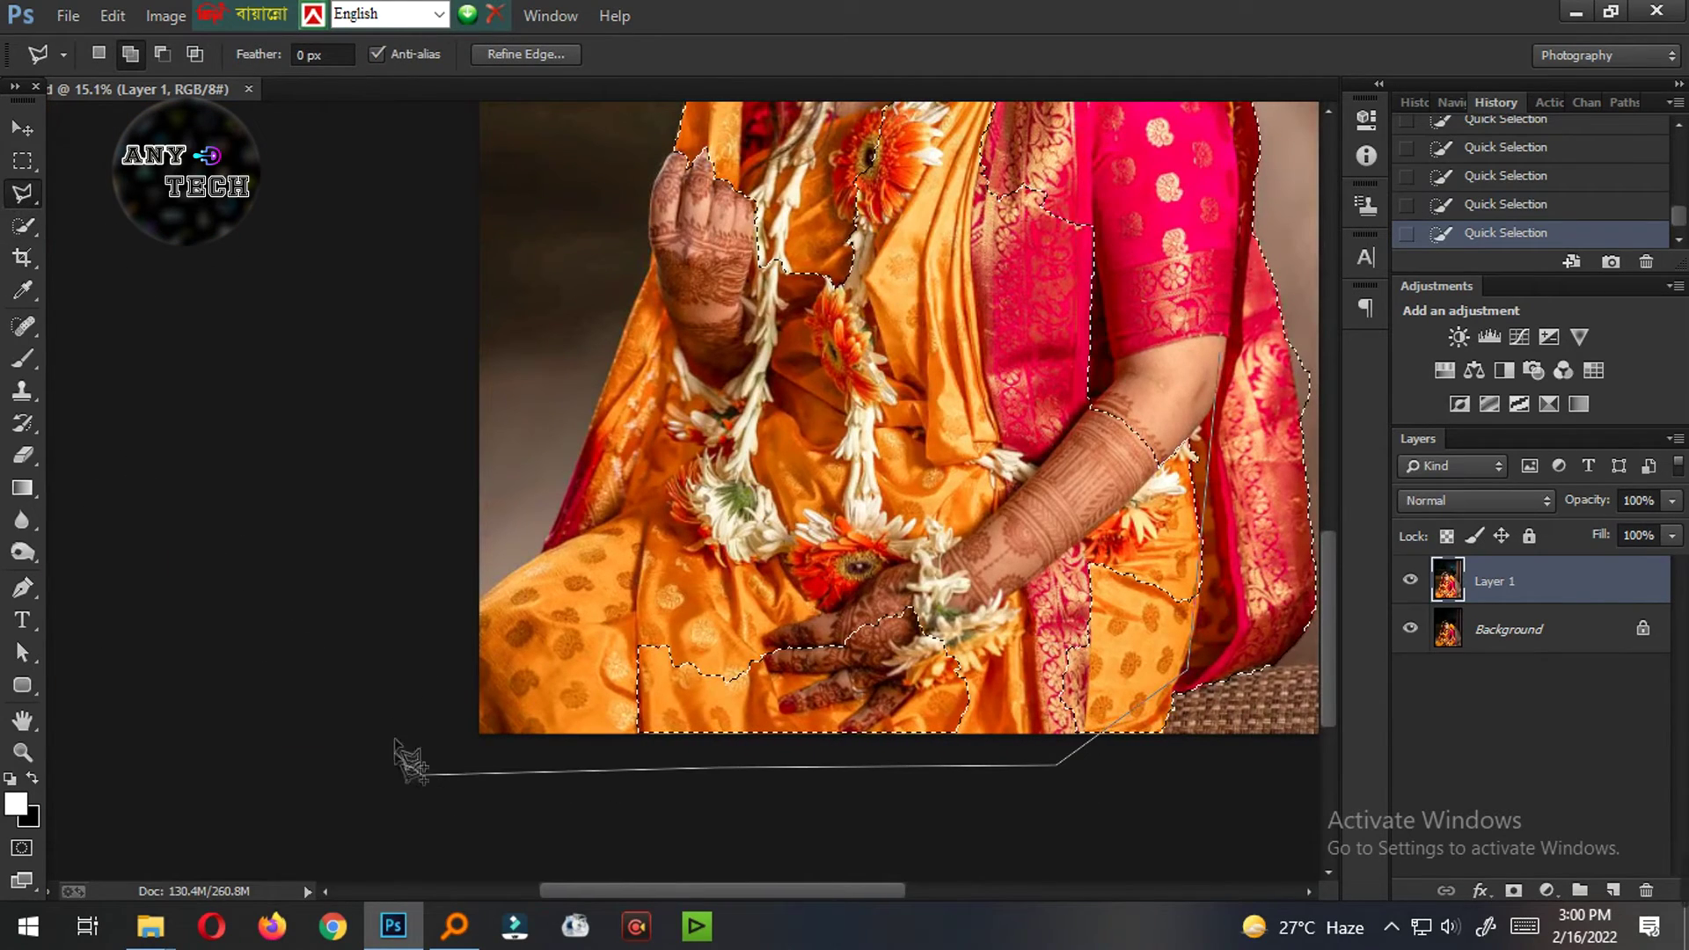
{"action": "scroll", "coordinate": [439, 607], "scroll_direction": "up", "scroll_amount": 2}
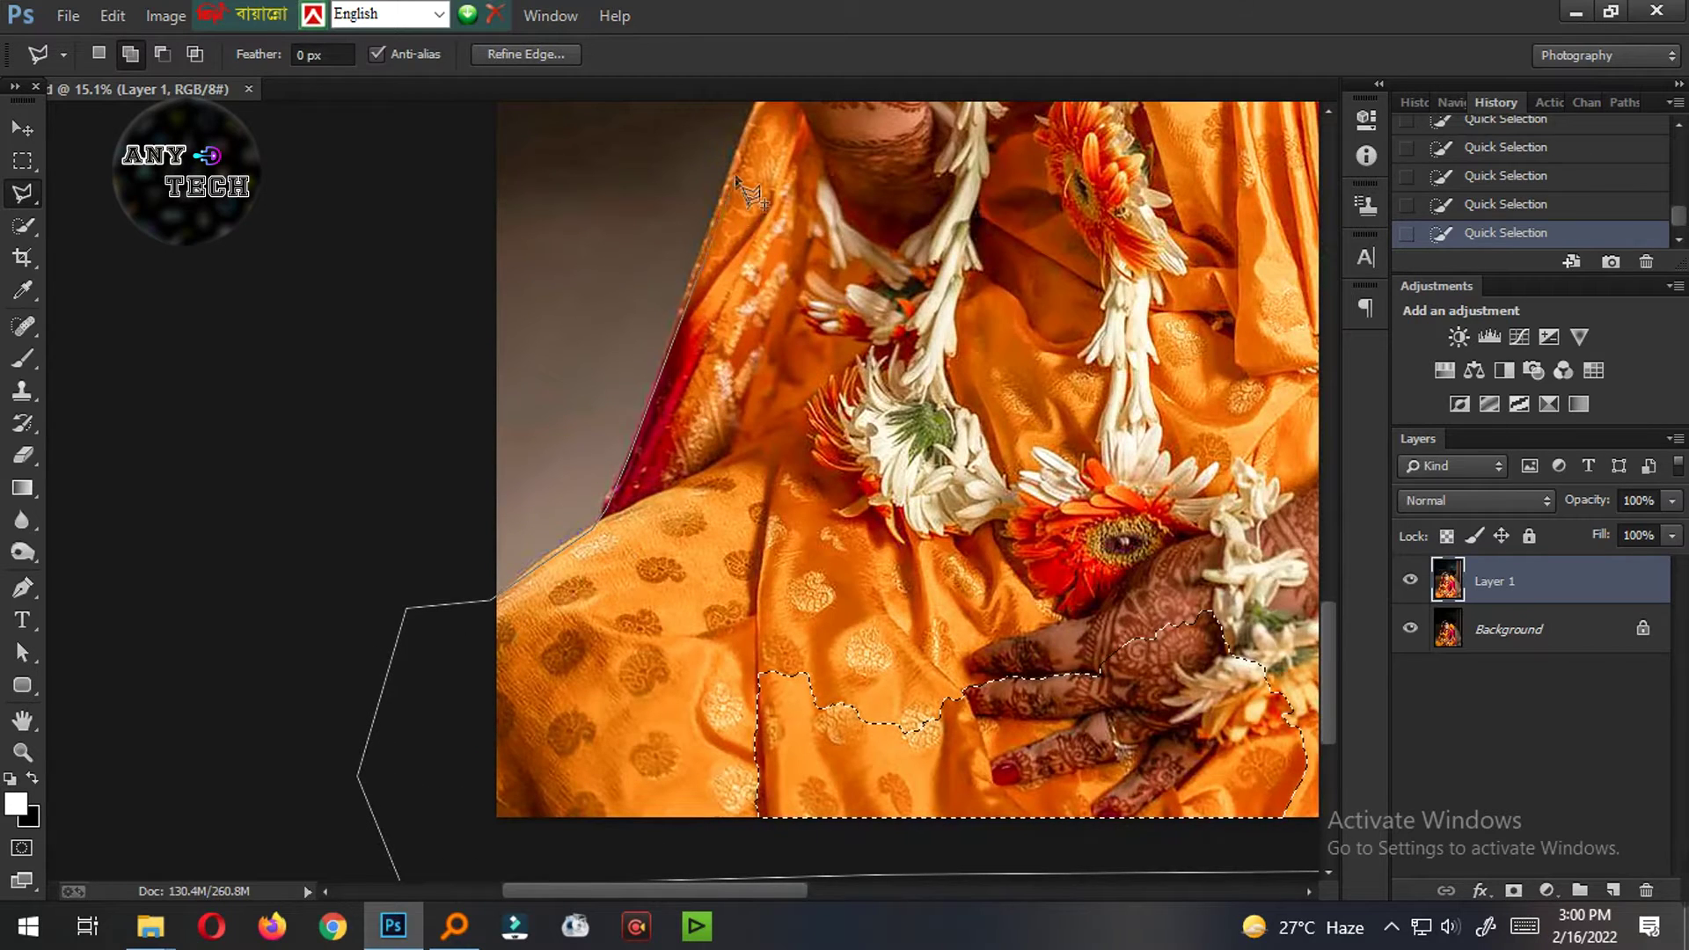
{"action": "scroll", "coordinate": [744, 154], "scroll_direction": "up", "scroll_amount": 5}
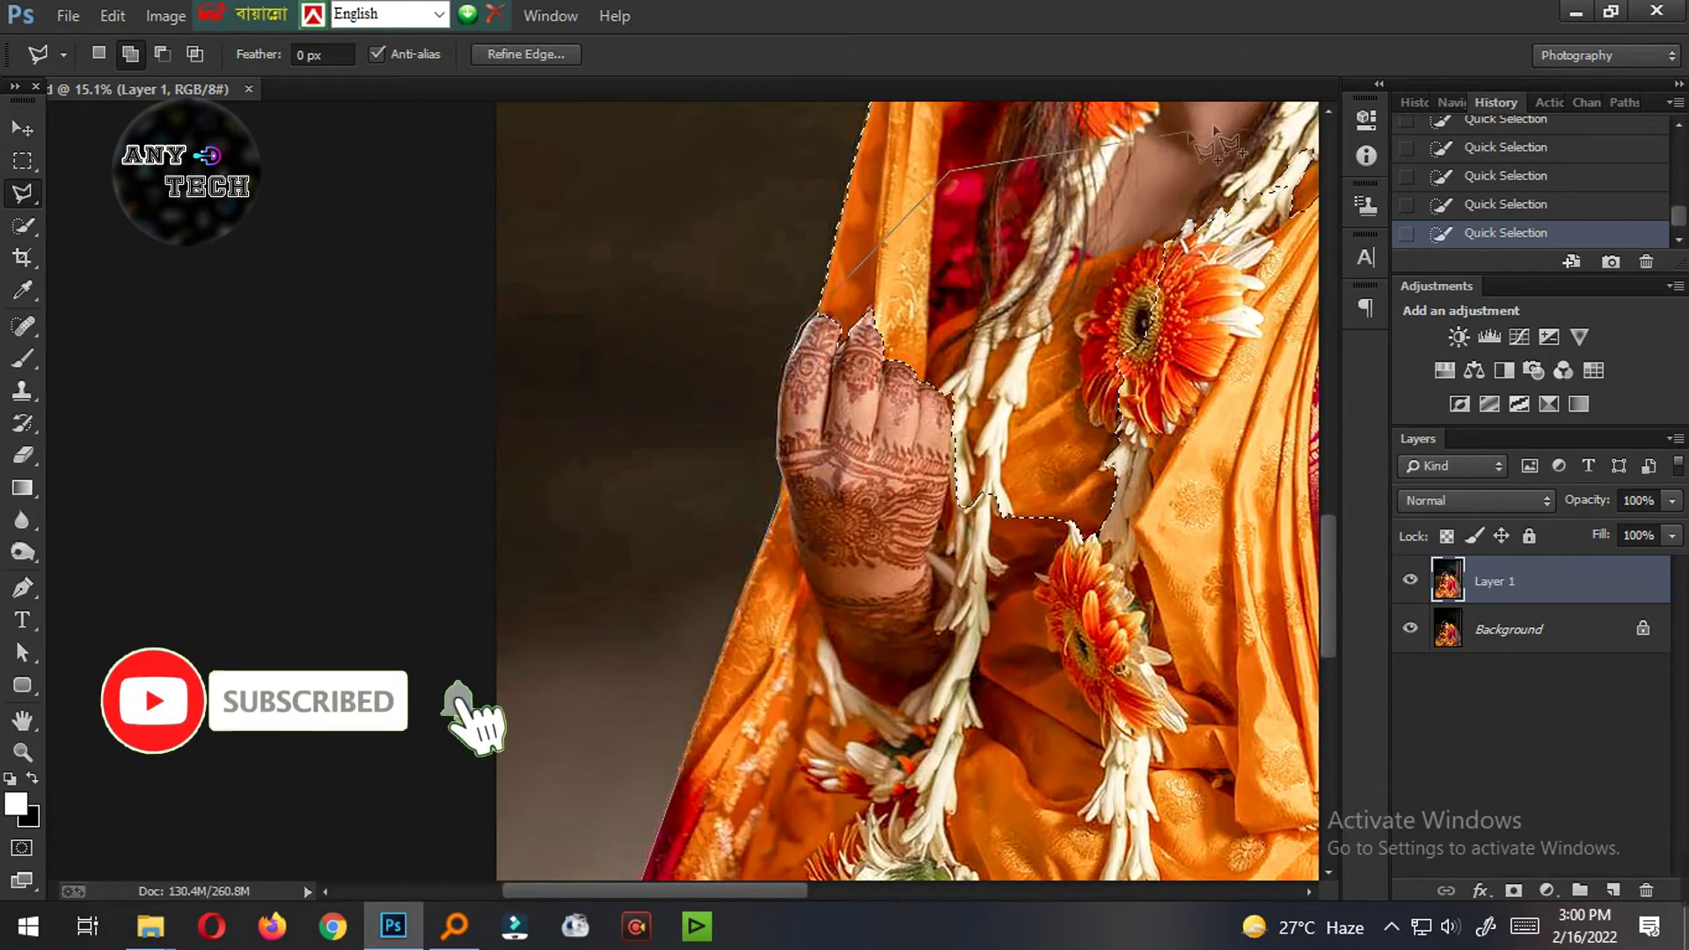
{"action": "scroll", "coordinate": [880, 352], "scroll_direction": "up", "scroll_amount": 5}
{"action": "scroll", "coordinate": [968, 396], "scroll_direction": "right", "scroll_amount": 5}
{"action": "scroll", "coordinate": [968, 398], "scroll_direction": "down", "scroll_amount": 5}
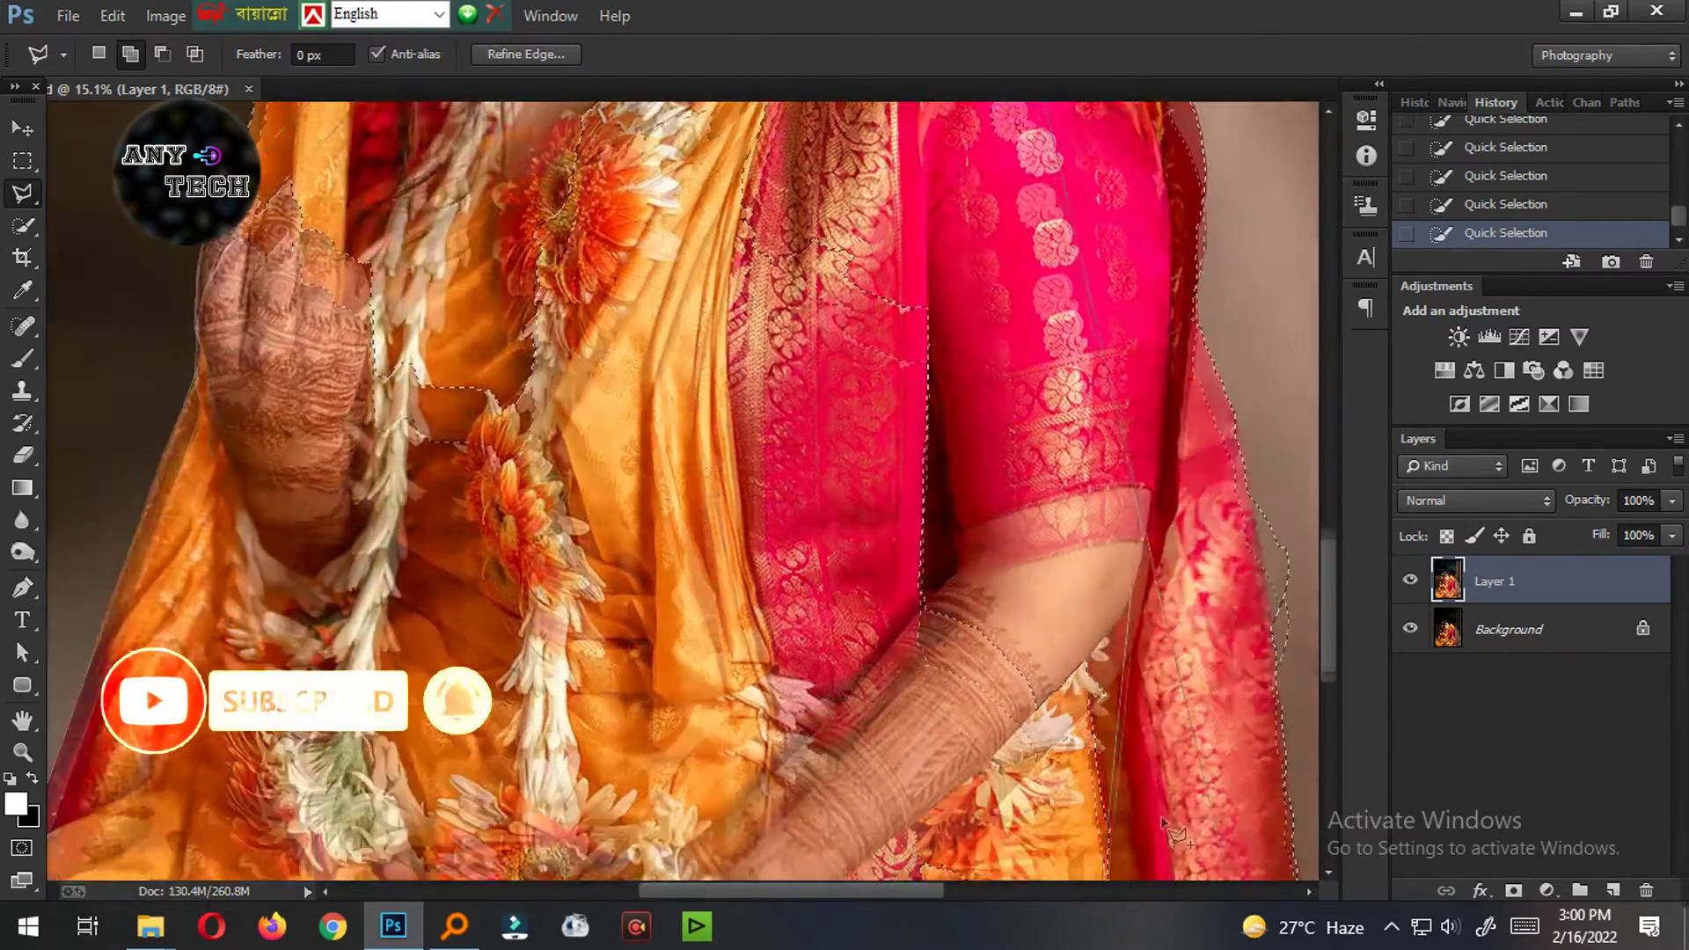
{"action": "double_click", "coordinate": [1100, 470]}
Step: Add further lasso outlines so the selection encloses the whole bride
{"action": "key", "text": "ctrl+0"}
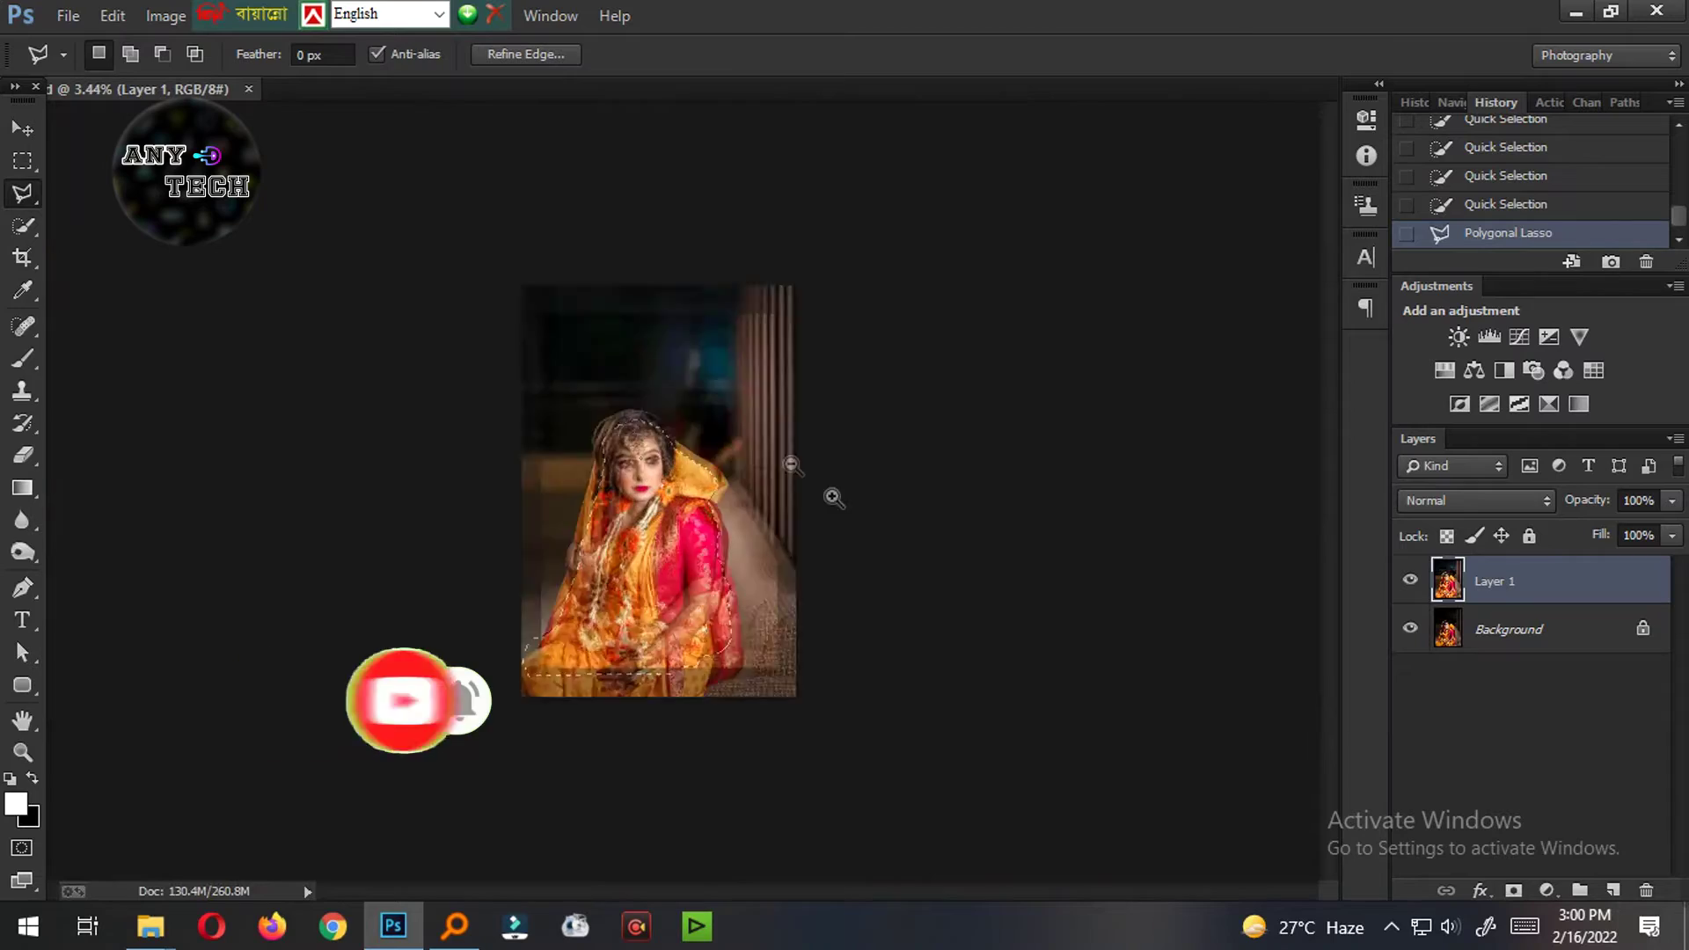
{"action": "scroll", "coordinate": [746, 796], "scroll_direction": "up", "scroll_amount": 3}
{"action": "double_click", "coordinate": [799, 819]}
{"action": "scroll", "coordinate": [874, 657], "scroll_direction": "up", "scroll_amount": 4}
{"action": "scroll", "coordinate": [735, 452], "scroll_direction": "up", "scroll_amount": 2}
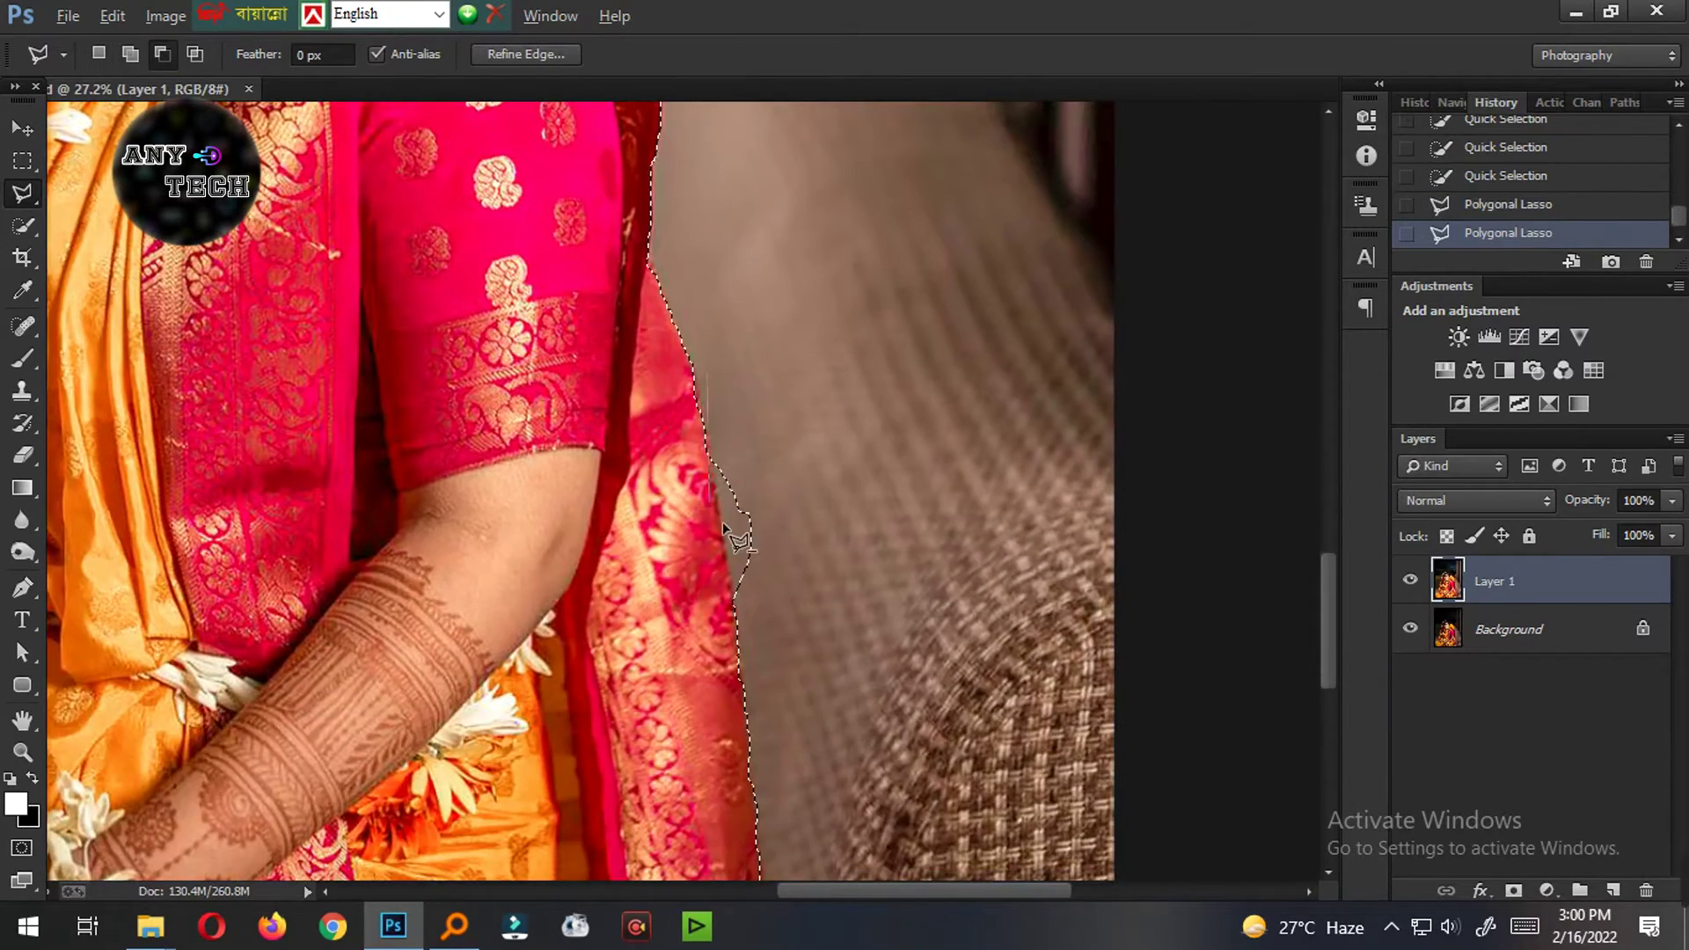
{"action": "double_click", "coordinate": [822, 679]}
{"action": "scroll", "coordinate": [822, 678], "scroll_direction": "down", "scroll_amount": 5}
{"action": "scroll", "coordinate": [647, 401], "scroll_direction": "down", "scroll_amount": 3}
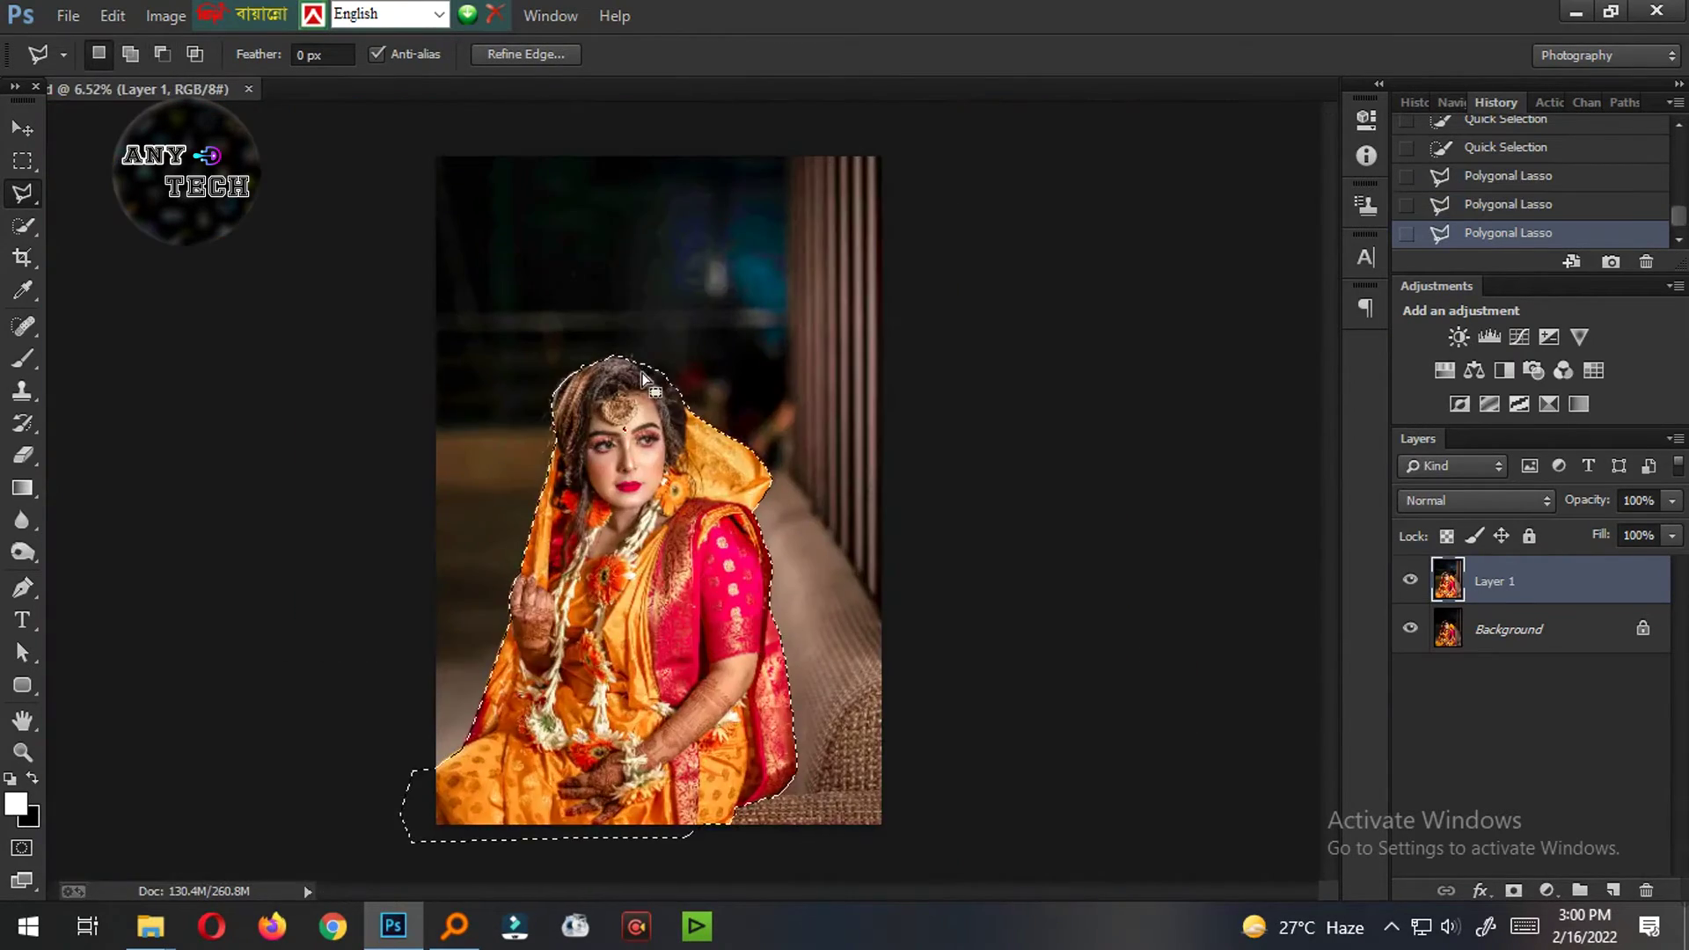
Step: Feather the selection by 1 px
{"action": "key", "text": "shift+F6"}
{"action": "type", "text": "1"}
{"action": "key", "text": "Return"}
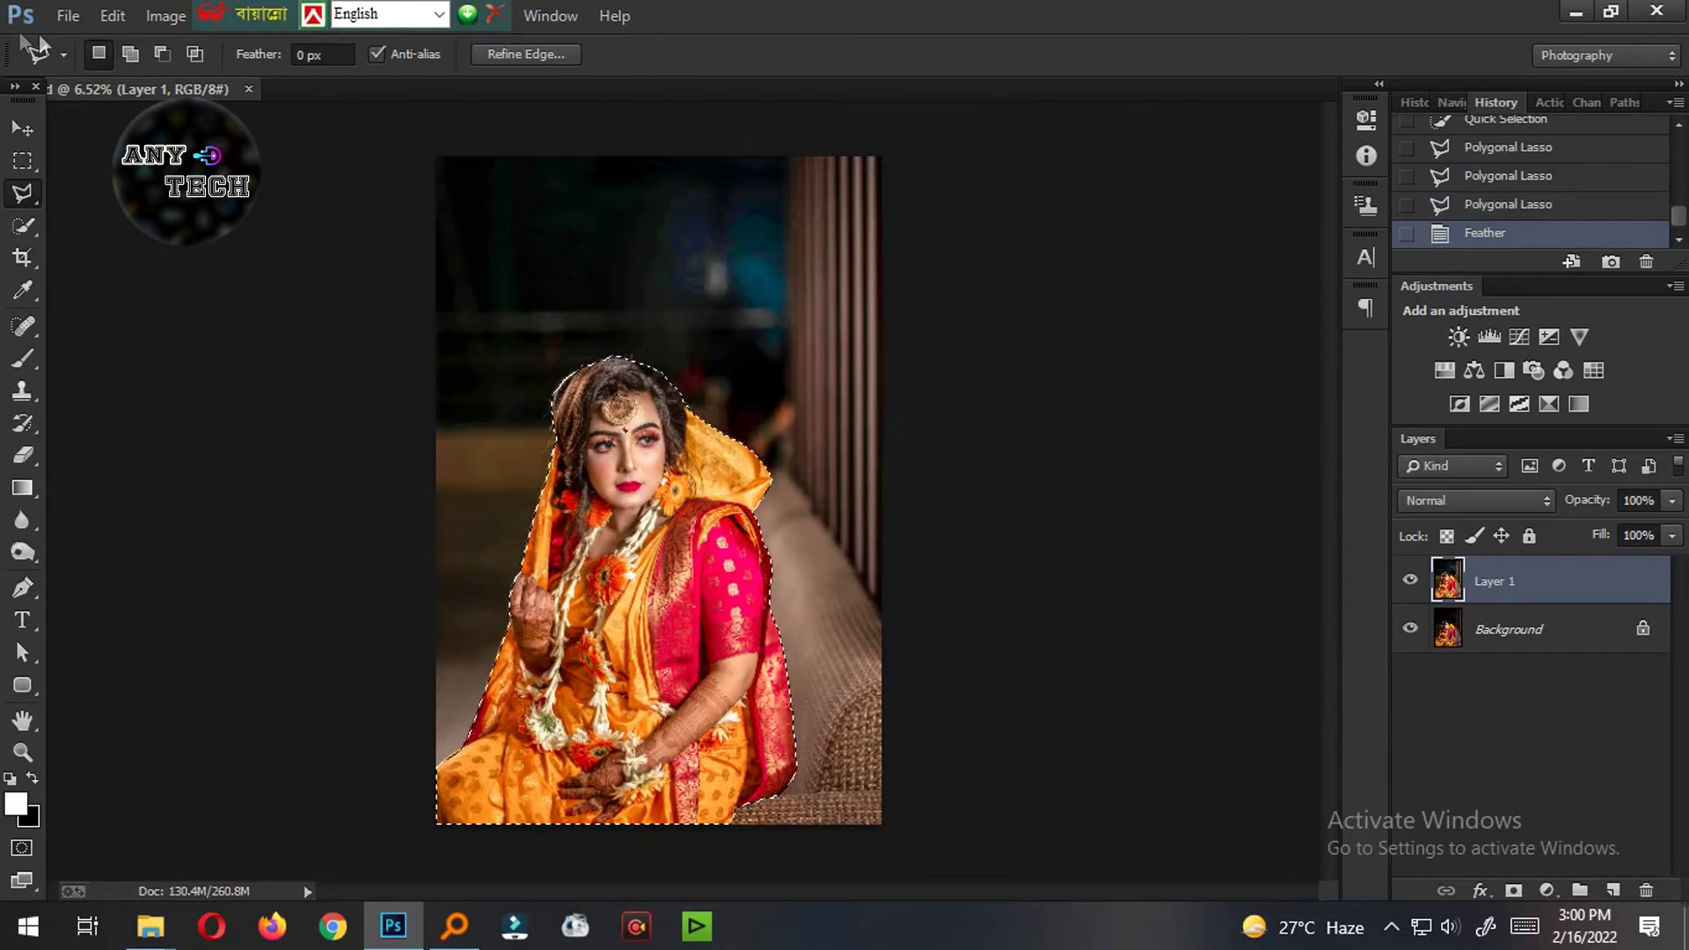
{"action": "scroll", "coordinate": [691, 387], "scroll_direction": "up", "scroll_amount": 1}
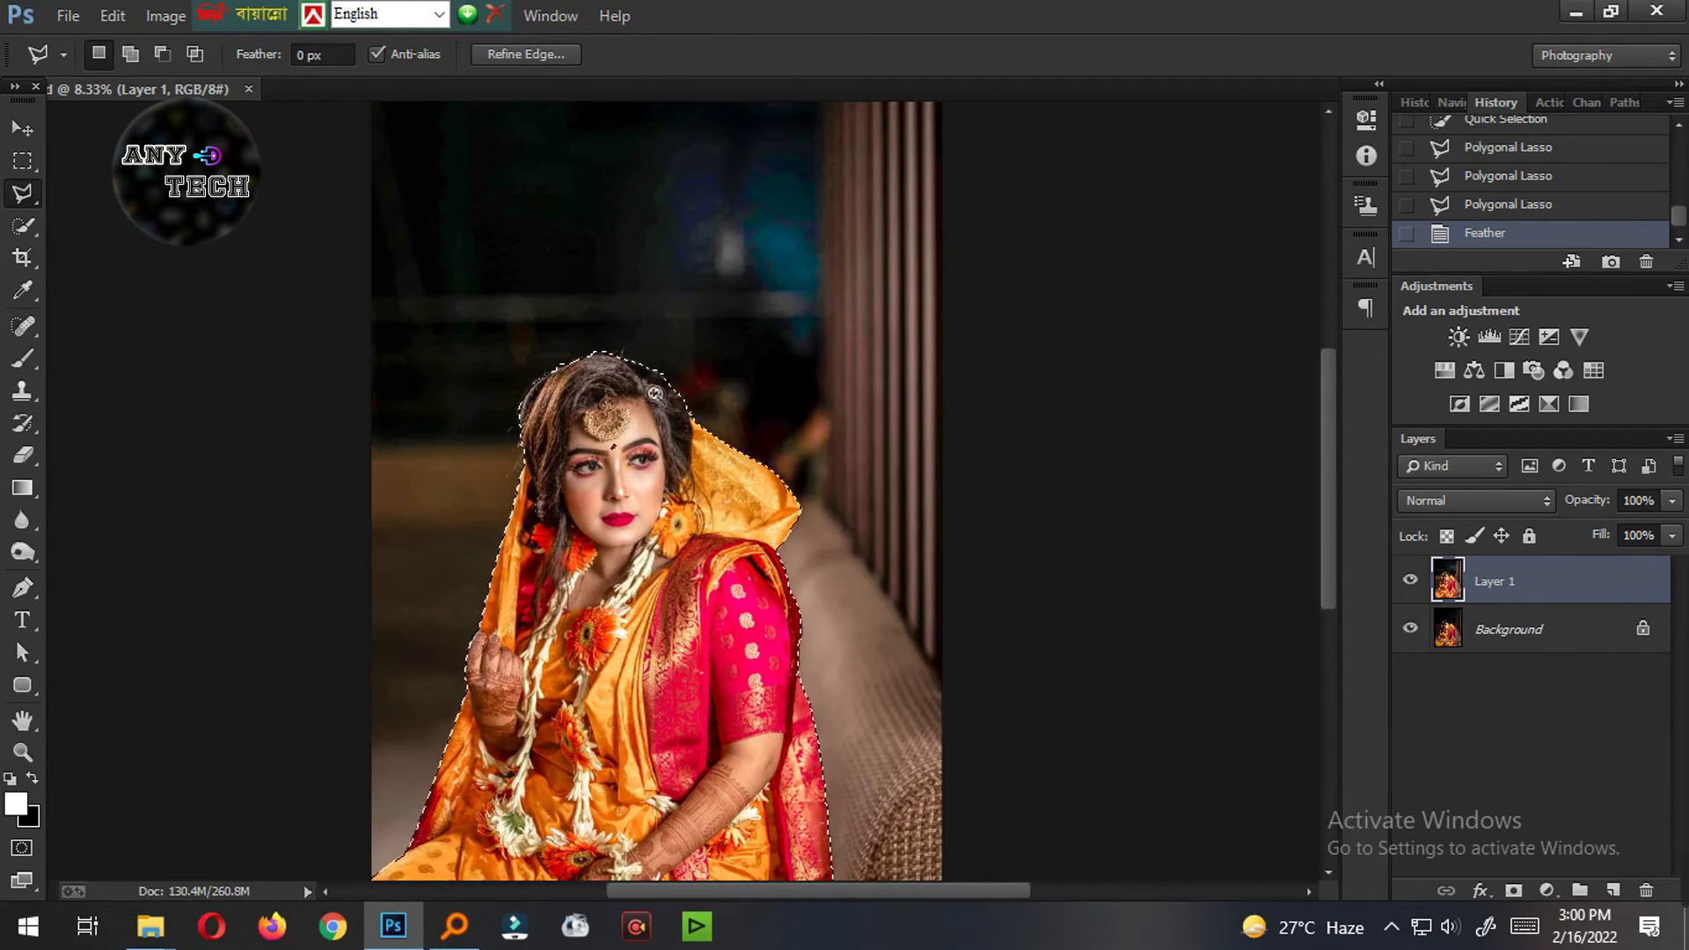
{"action": "scroll", "coordinate": [565, 371], "scroll_direction": "up", "scroll_amount": 2}
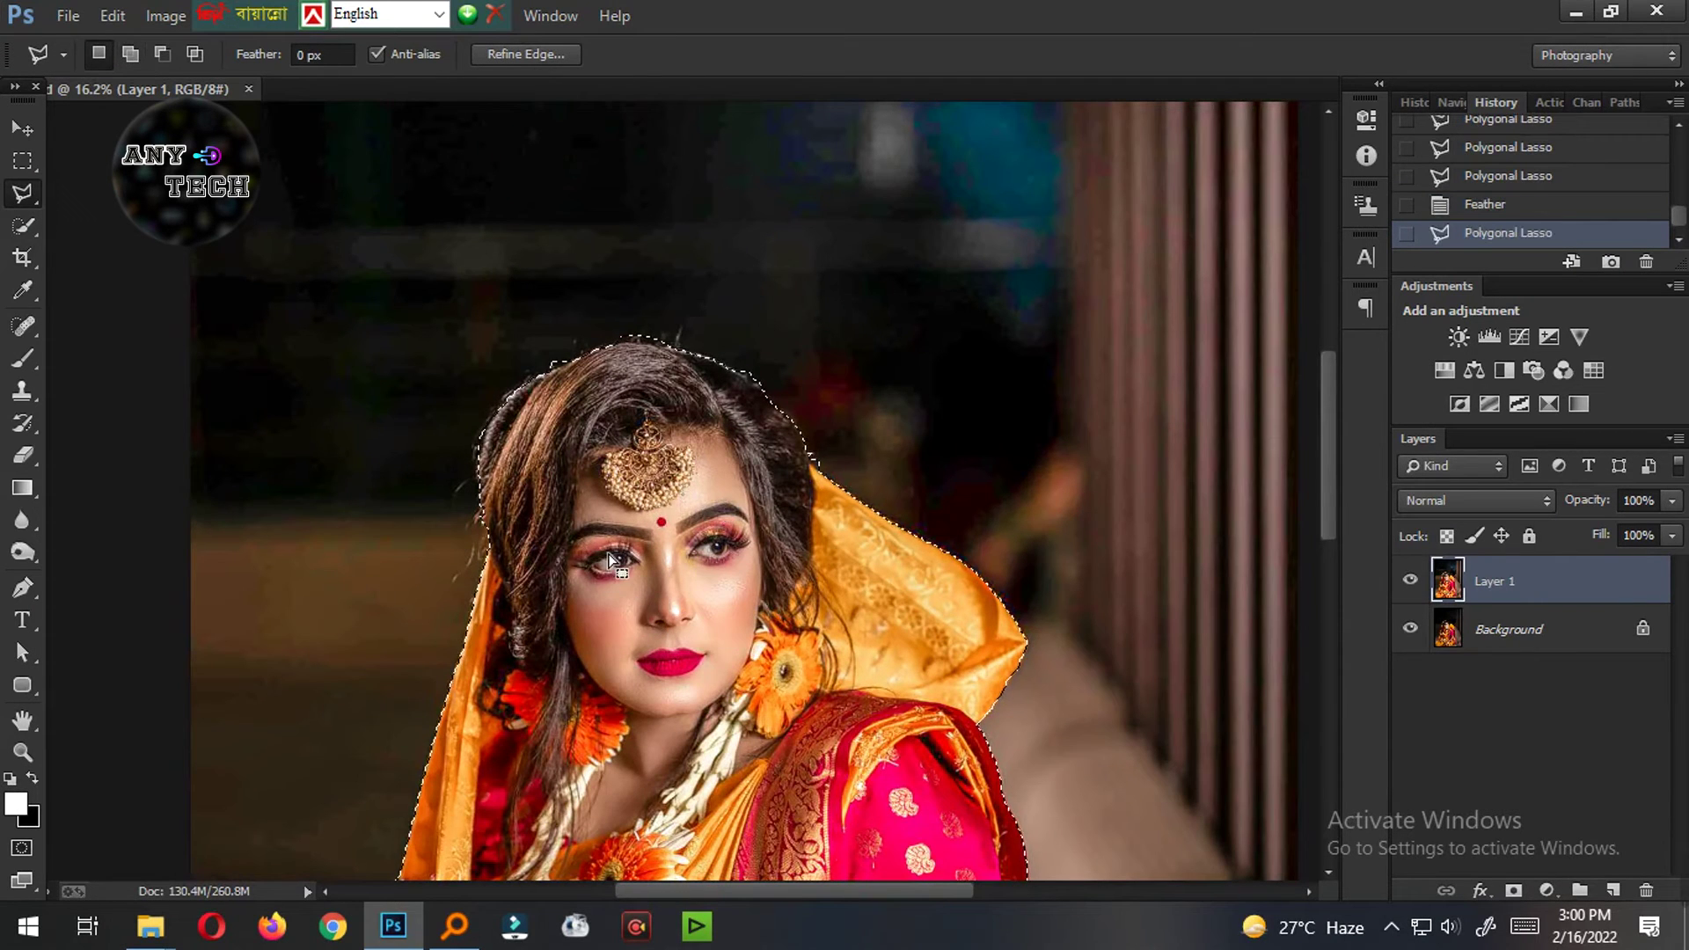
Step: Refine the selection's hair edges on the left and top of the head with Refine Edge
{"action": "left_click", "coordinate": [525, 53]}
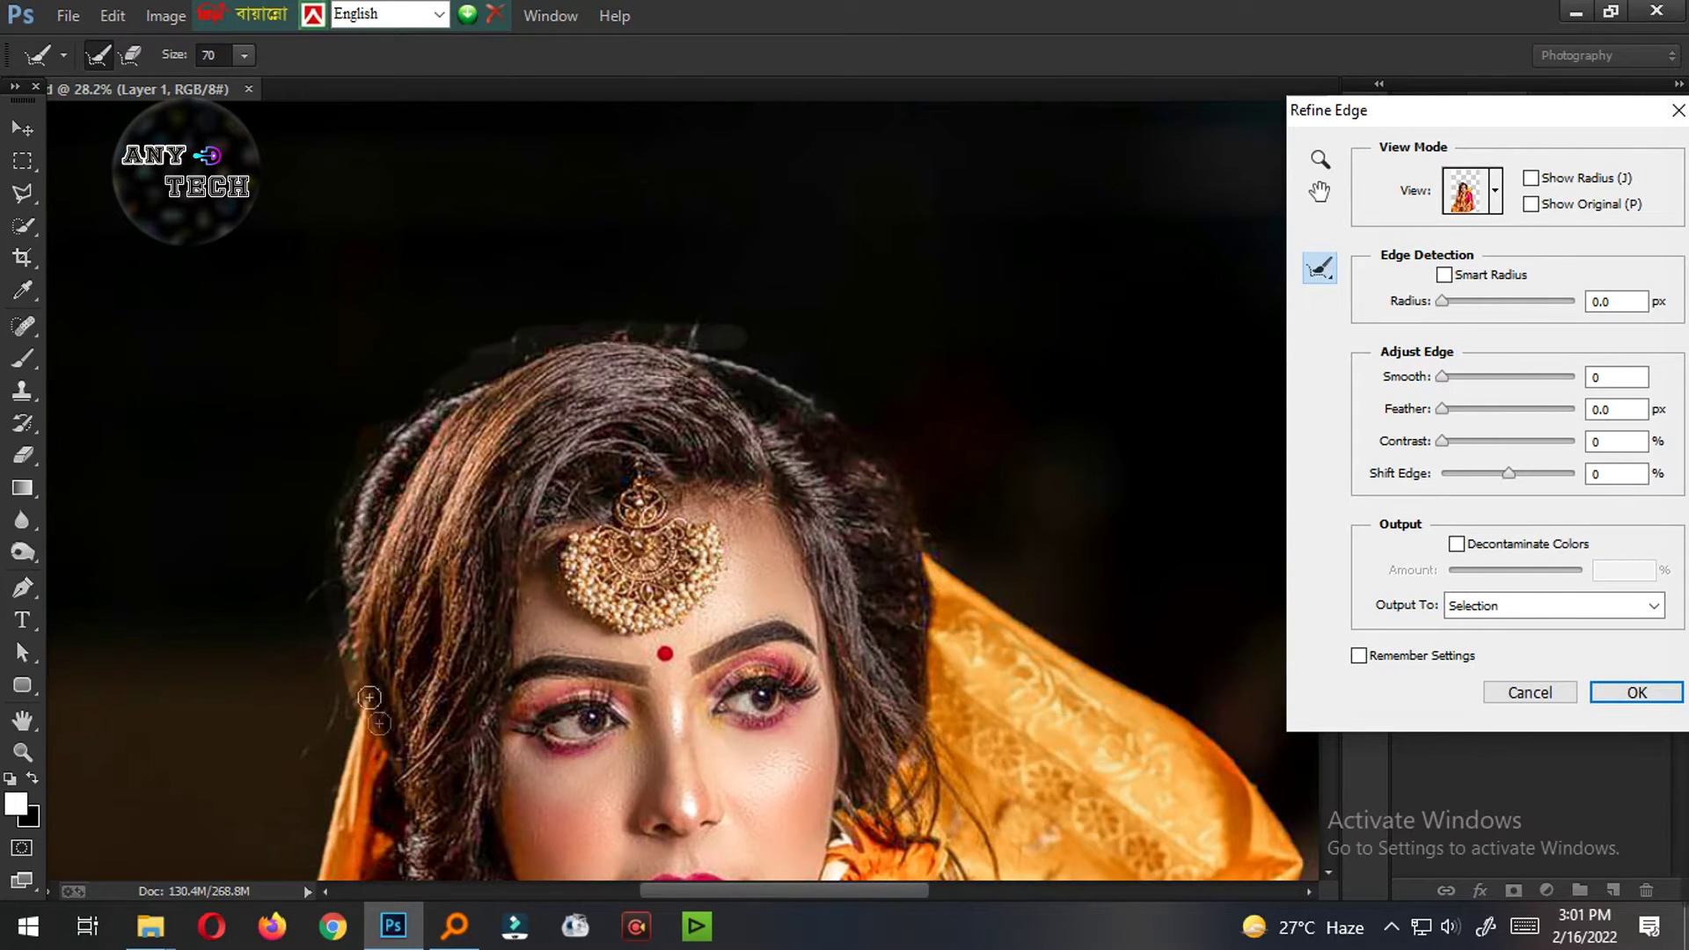
{"action": "left_click_drag", "start_coordinate": [369, 698], "coordinate": [365, 659]}
{"action": "left_click_drag", "start_coordinate": [928, 519], "coordinate": [826, 426]}
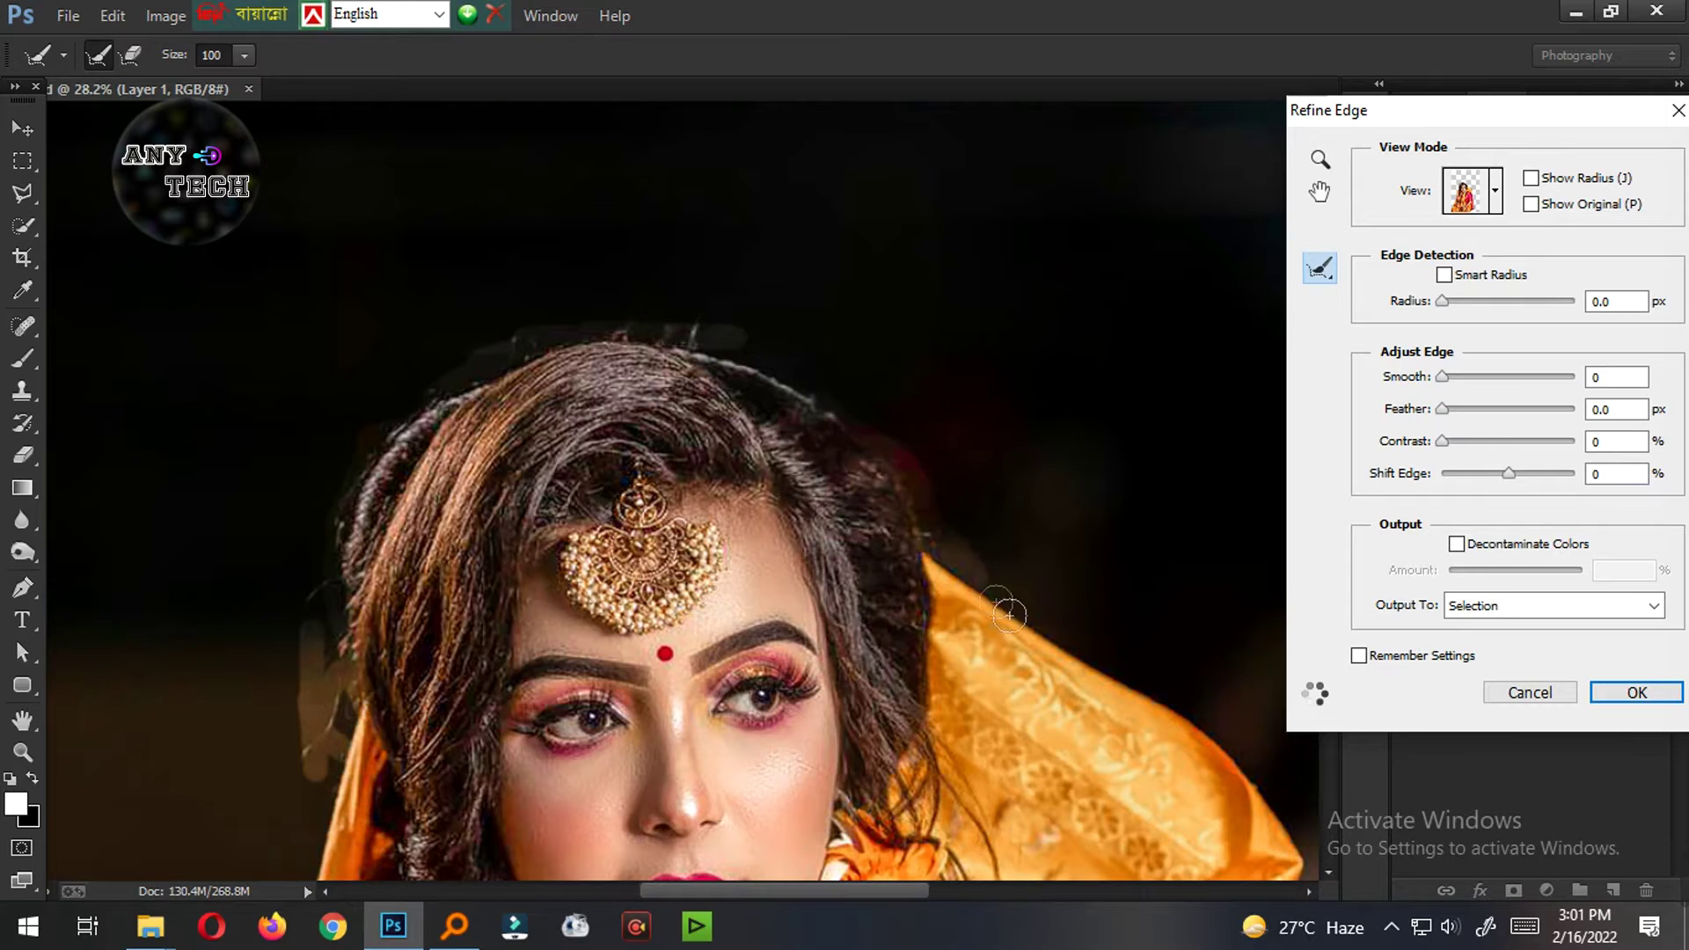
{"action": "key", "text": "ctrl+0"}
{"action": "mouse_move", "coordinate": [848, 754]}
{"action": "left_mouse_down"}
{"action": "mouse_move", "coordinate": [974, 742]}
{"action": "mouse_move", "coordinate": [961, 612]}
{"action": "left_mouse_up"}
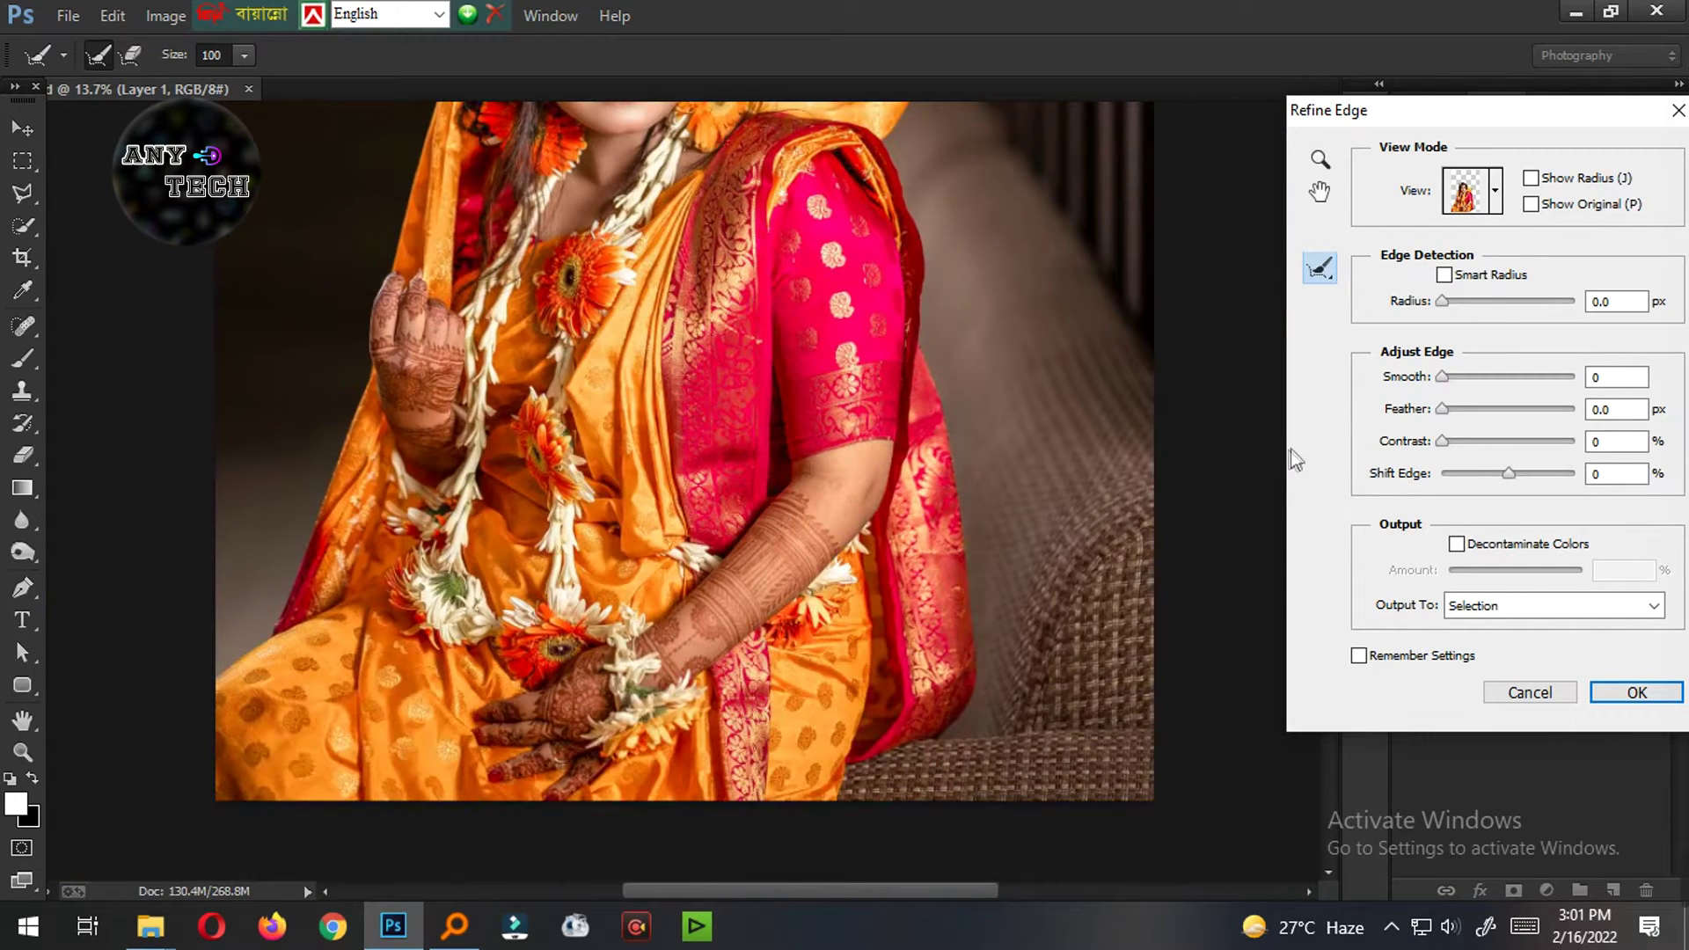
{"action": "key", "text": "Return"}
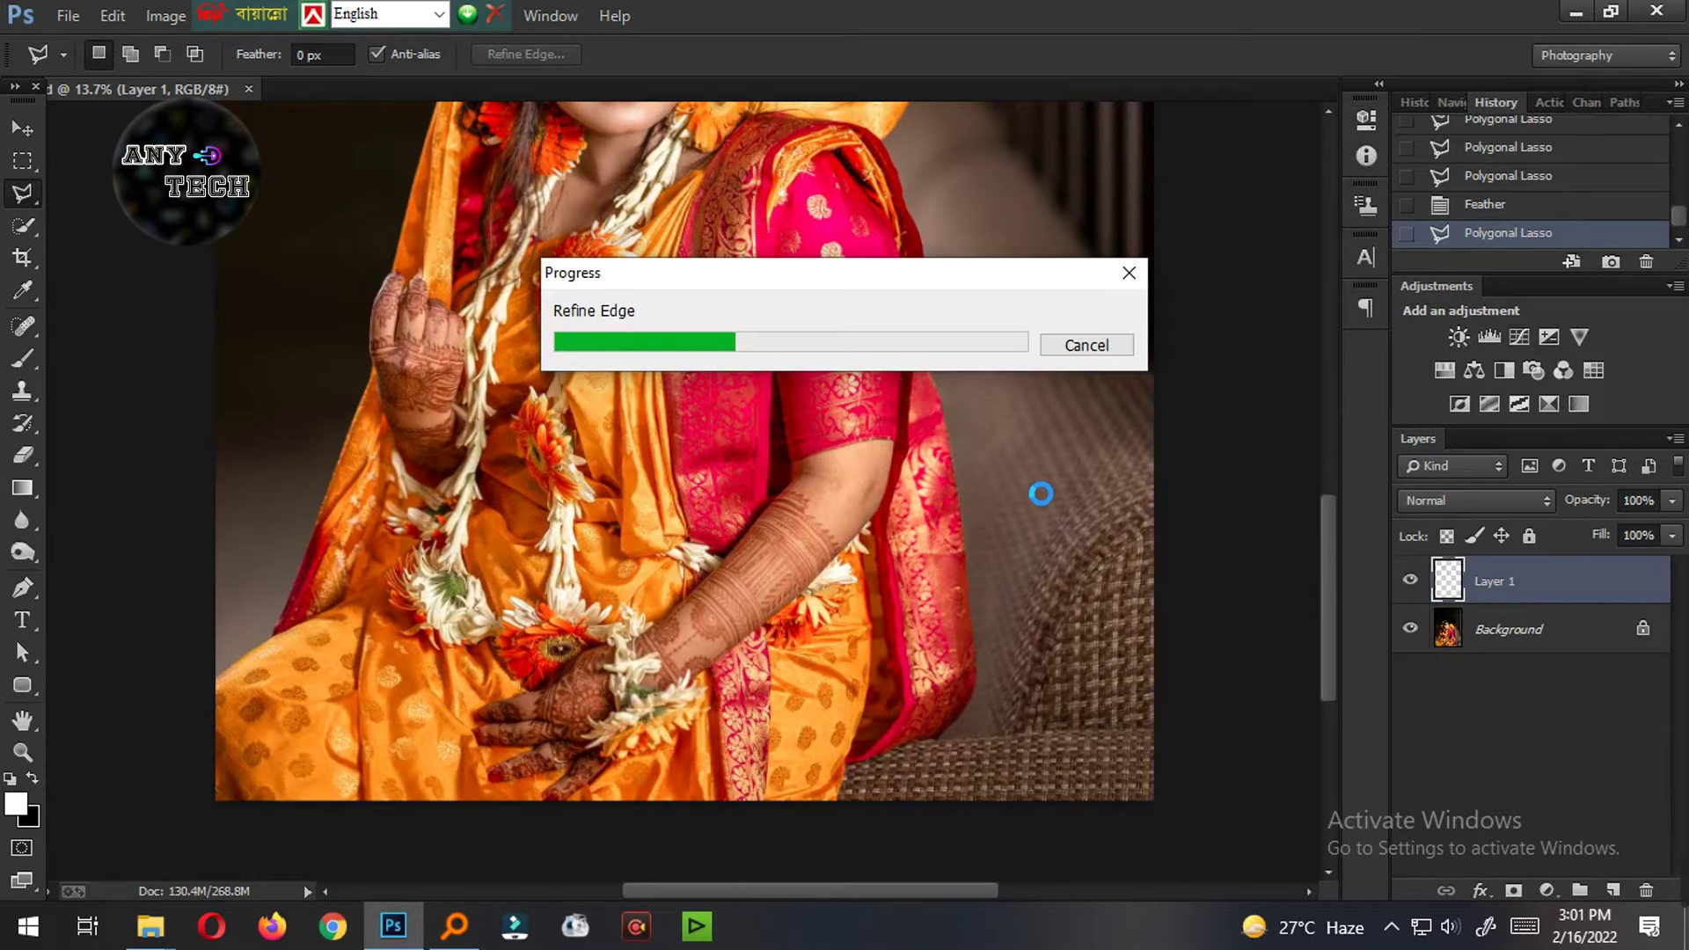
Step: Feather the selection slightly and paste the bride onto a new Layer 2
{"action": "key", "text": "shift+F6"}
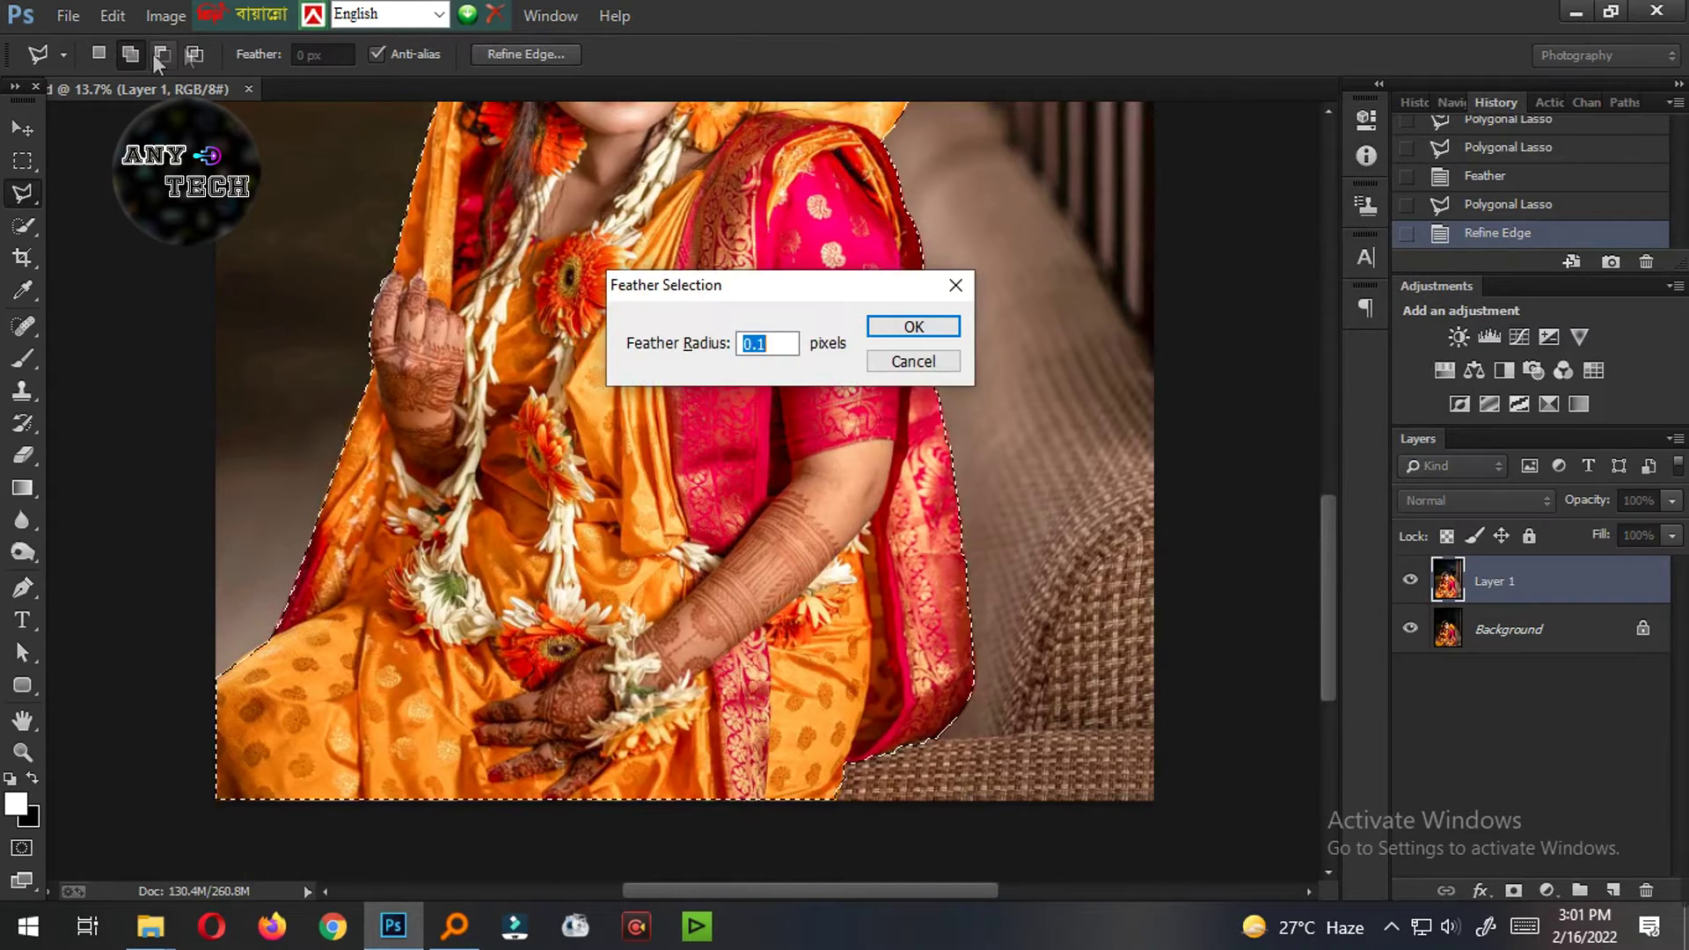
{"action": "key", "text": "Return"}
{"action": "key", "text": "ctrl+c"}
{"action": "key", "text": "ctrl+v"}
Step: Magic Wand-select the empty area around the cut-out bride
{"action": "left_click", "coordinate": [22, 224]}
{"action": "left_click", "coordinate": [97, 249]}
{"action": "left_click", "coordinate": [1566, 585]}
Step: Invert the selection to cover the bride and expand it by 10 pixels on Layer 1
{"action": "left_click", "coordinate": [1097, 360]}
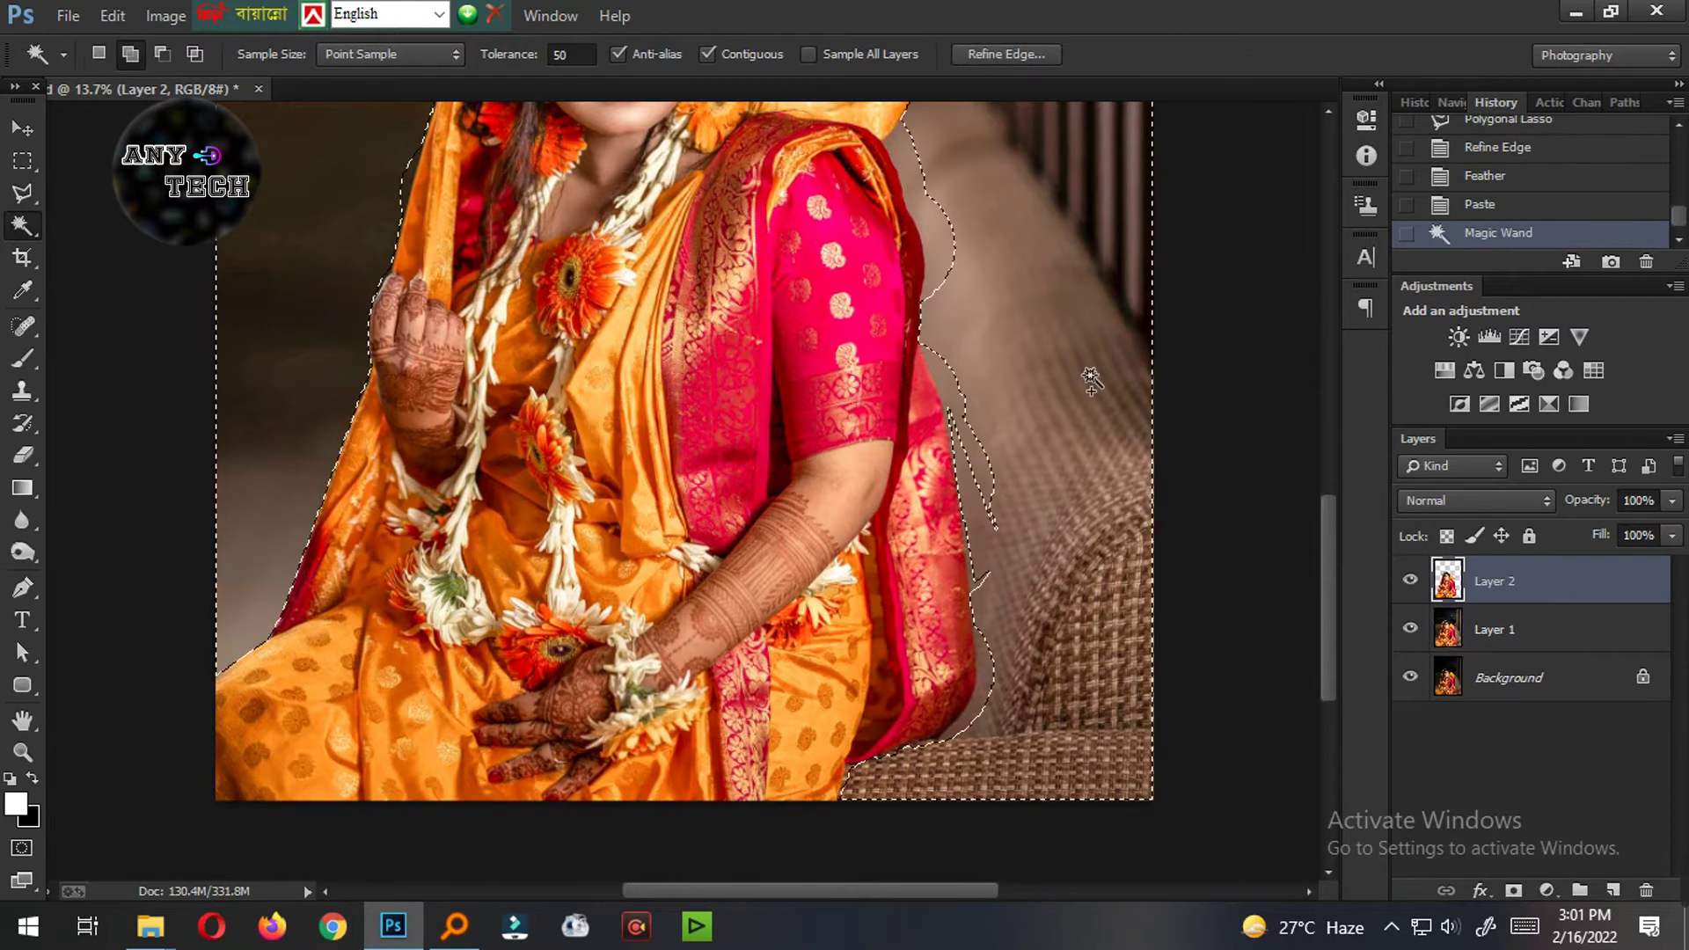
{"action": "key", "text": "ctrl+shift+i"}
{"action": "left_click", "coordinate": [1542, 632]}
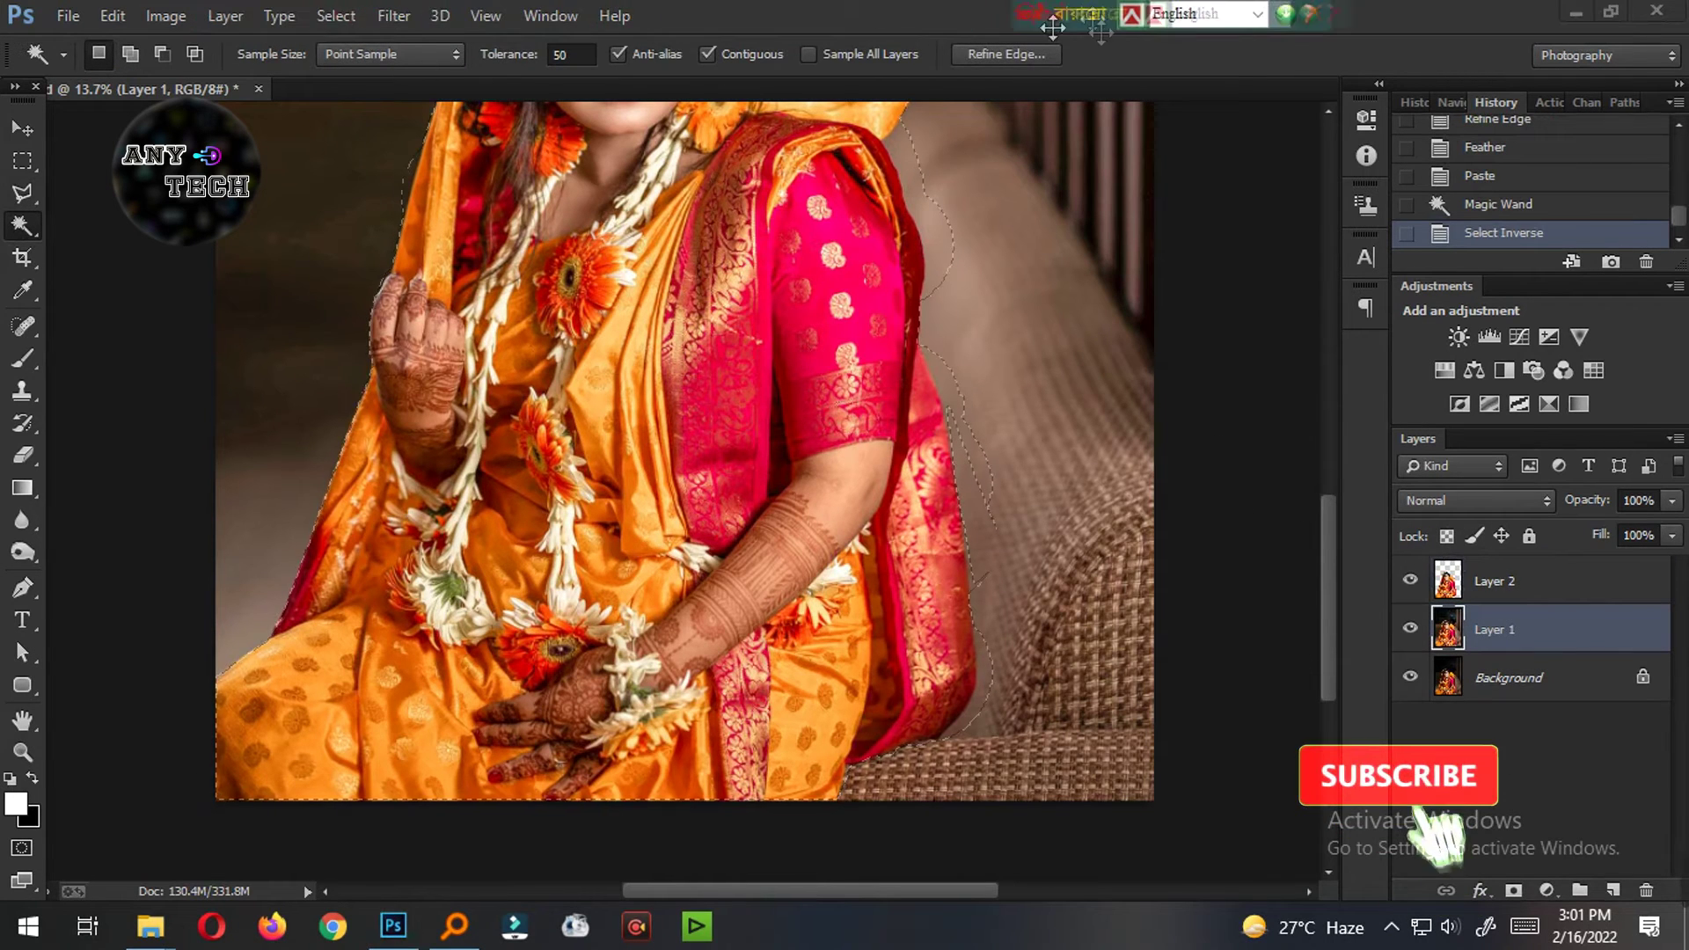
{"action": "left_click", "coordinate": [335, 16]}
{"action": "left_click", "coordinate": [695, 359]}
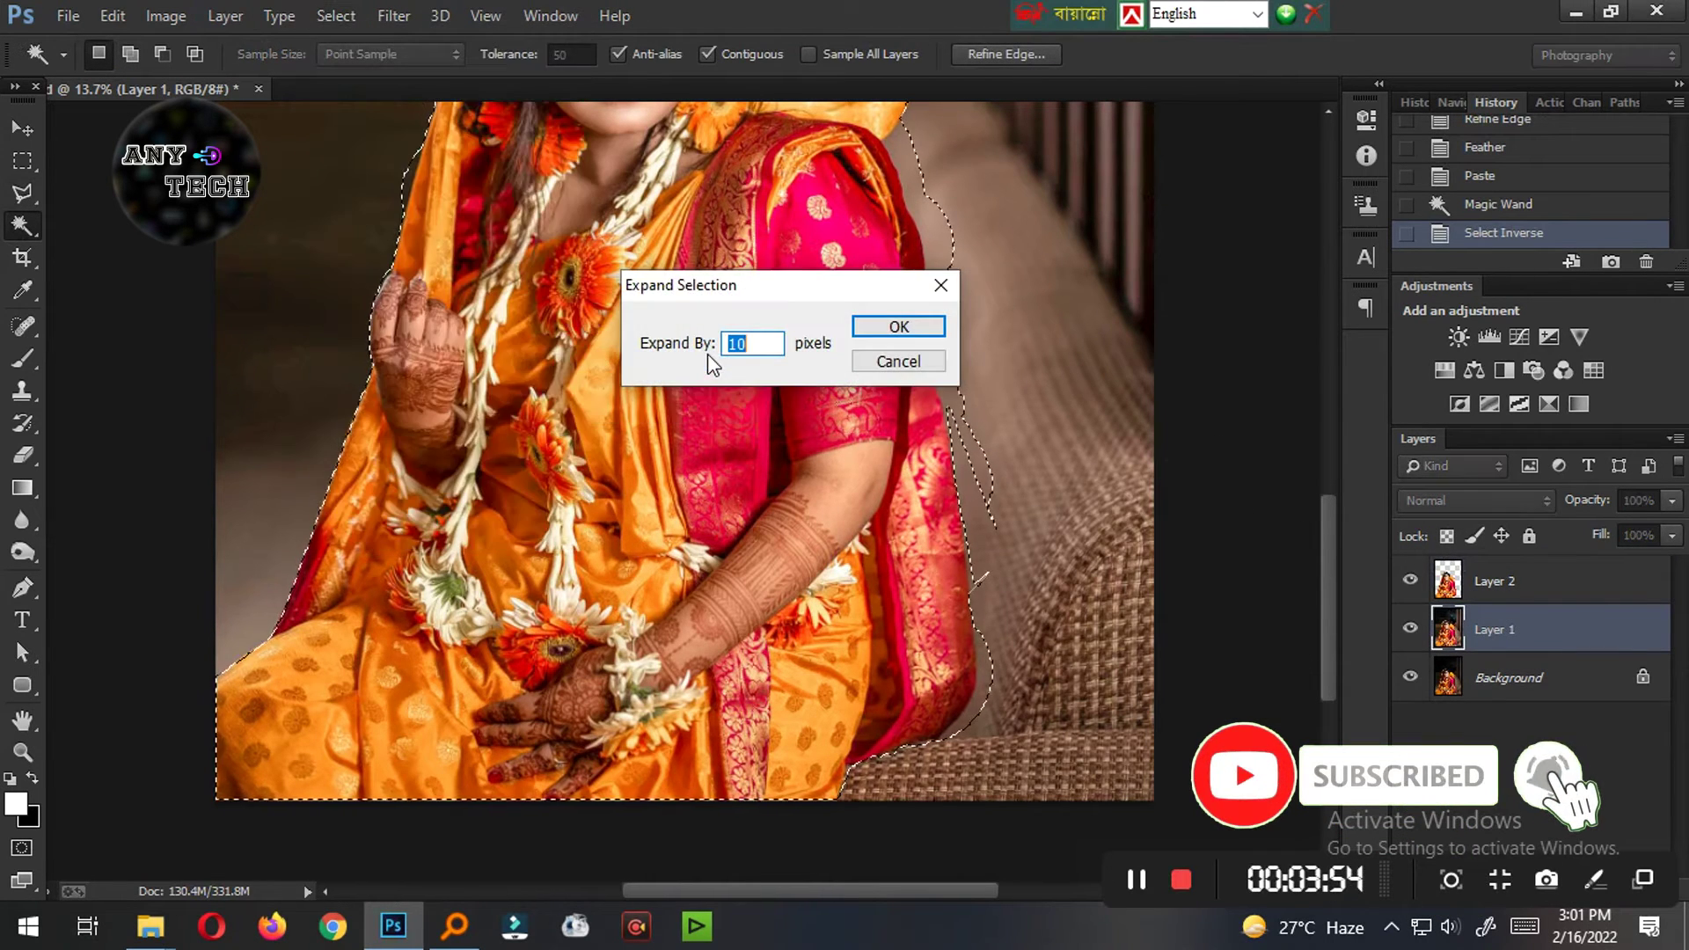
{"action": "key", "text": "Return"}
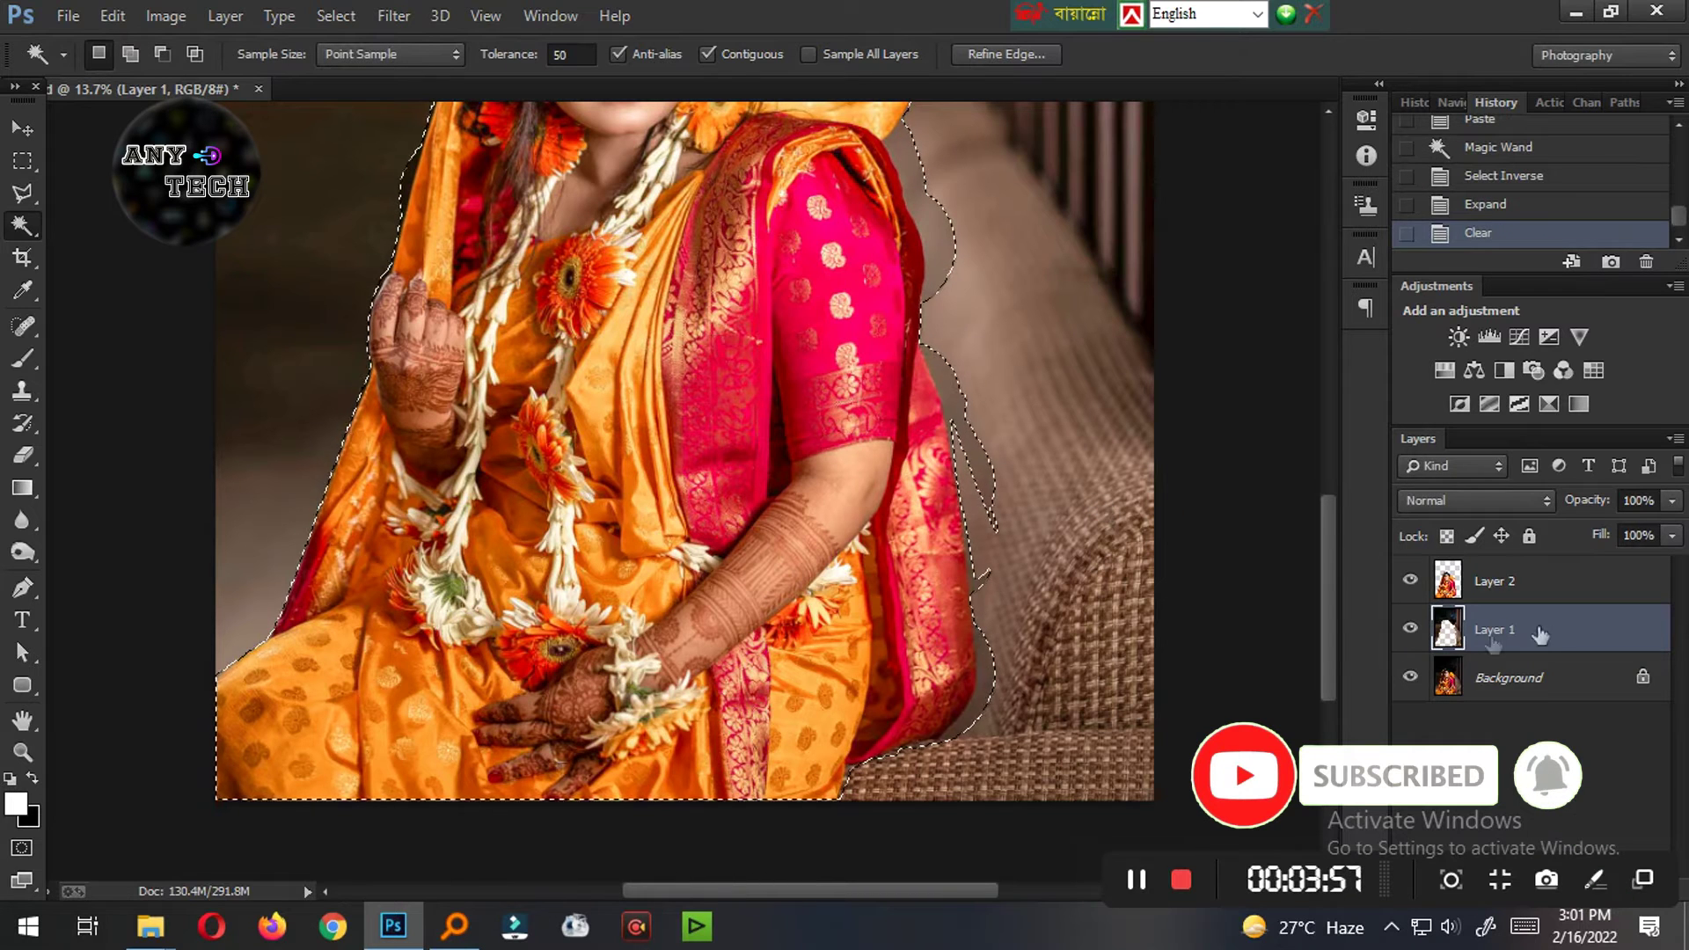
Step: Merge Layer 1 into the Background and attempt a Content-Aware fill, dismissing the memory error
{"action": "key", "text": "ctrl+e"}
{"action": "key", "text": "shift+F5"}
{"action": "key", "text": "Return"}
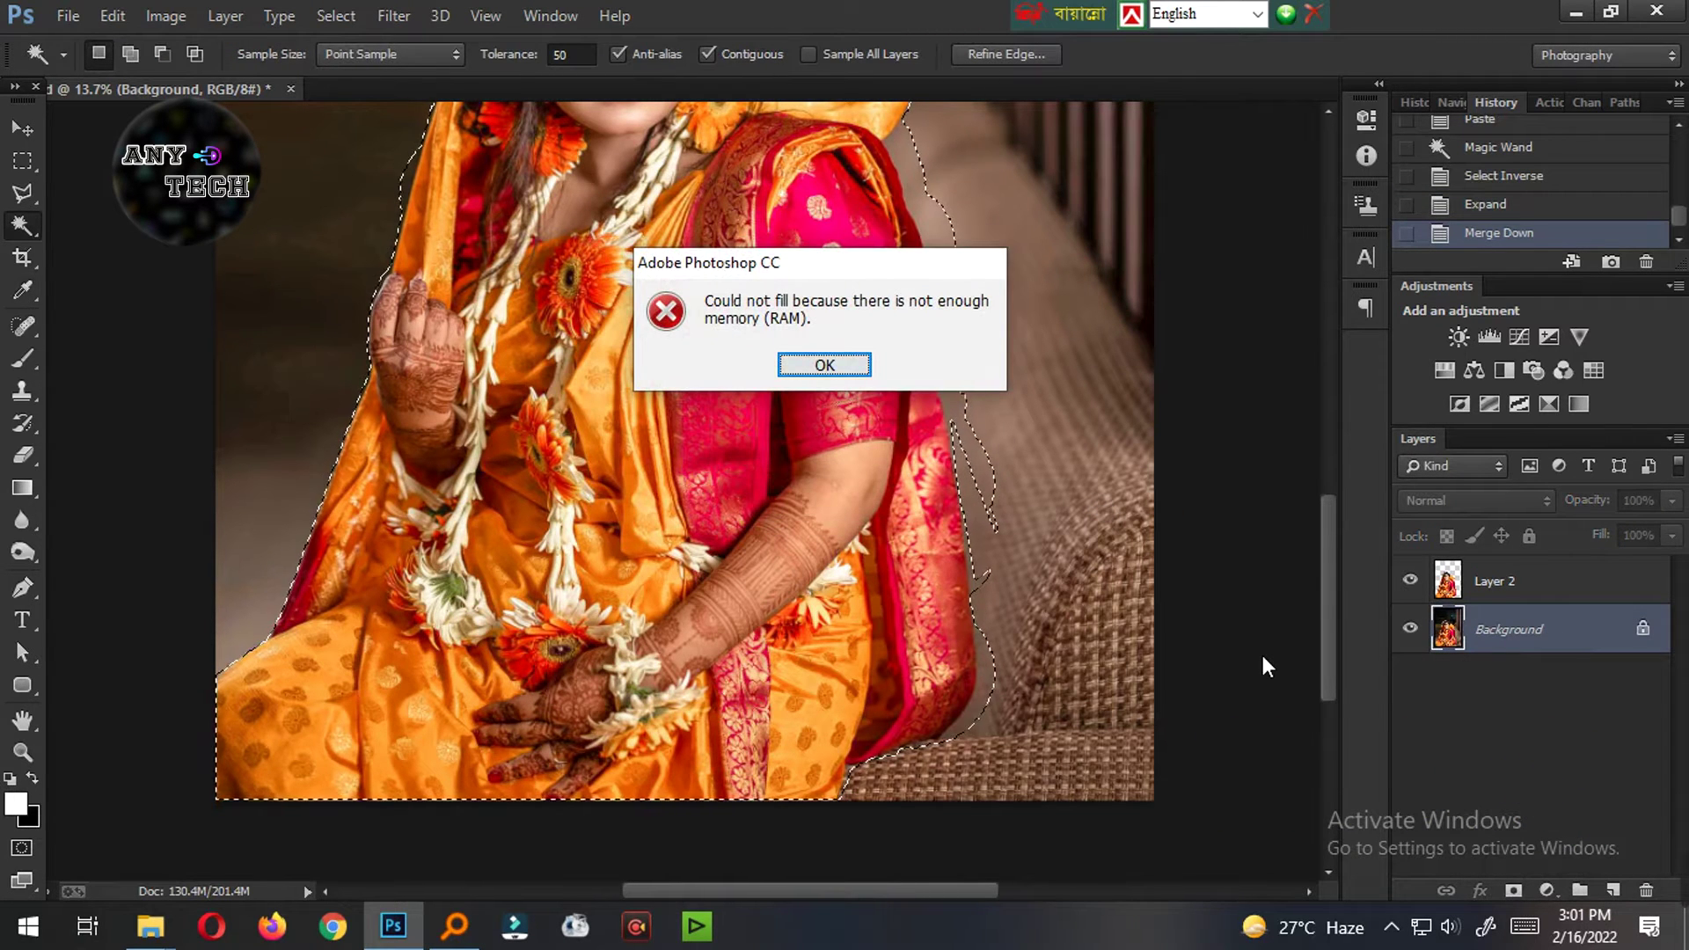
{"action": "key", "text": "Return"}
Step: Clear the selection, save the document and bring up the Content-Aware fill options again
{"action": "key", "text": "ctrl+0"}
{"action": "scroll", "coordinate": [892, 545], "scroll_direction": "up", "scroll_amount": 2}
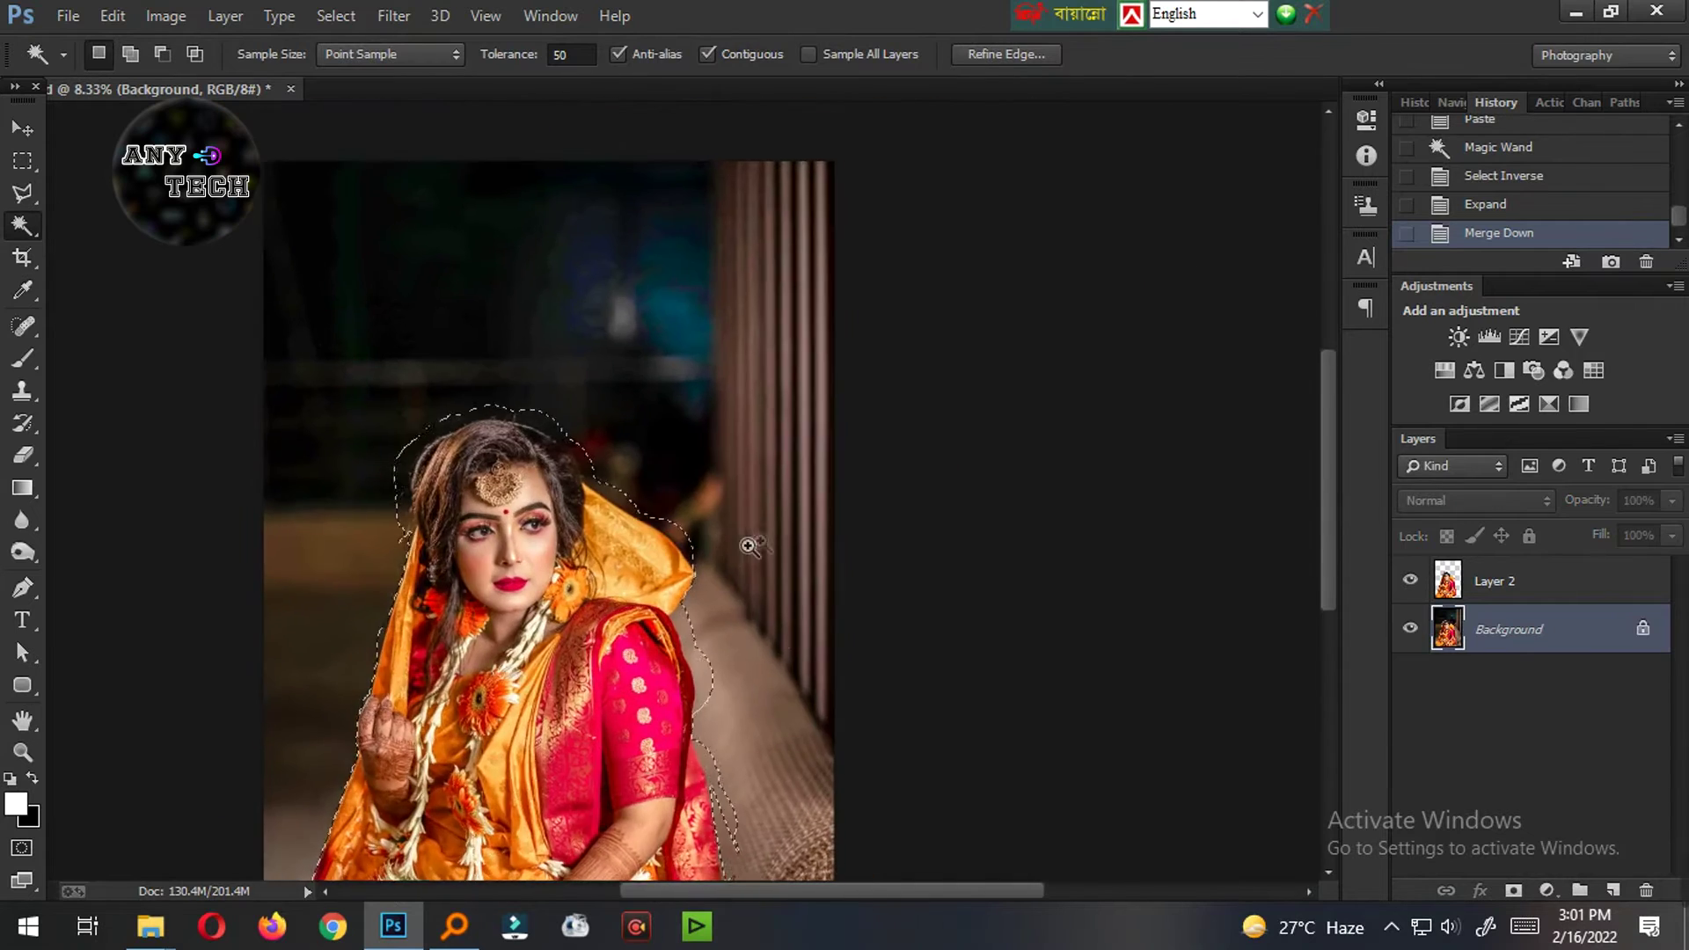
{"action": "scroll", "coordinate": [747, 545], "scroll_direction": "down", "scroll_amount": 2}
{"action": "scroll", "coordinate": [743, 523], "scroll_direction": "up", "scroll_amount": 1}
{"action": "key", "text": "ctrl+d"}
{"action": "key", "text": "ctrl+s"}
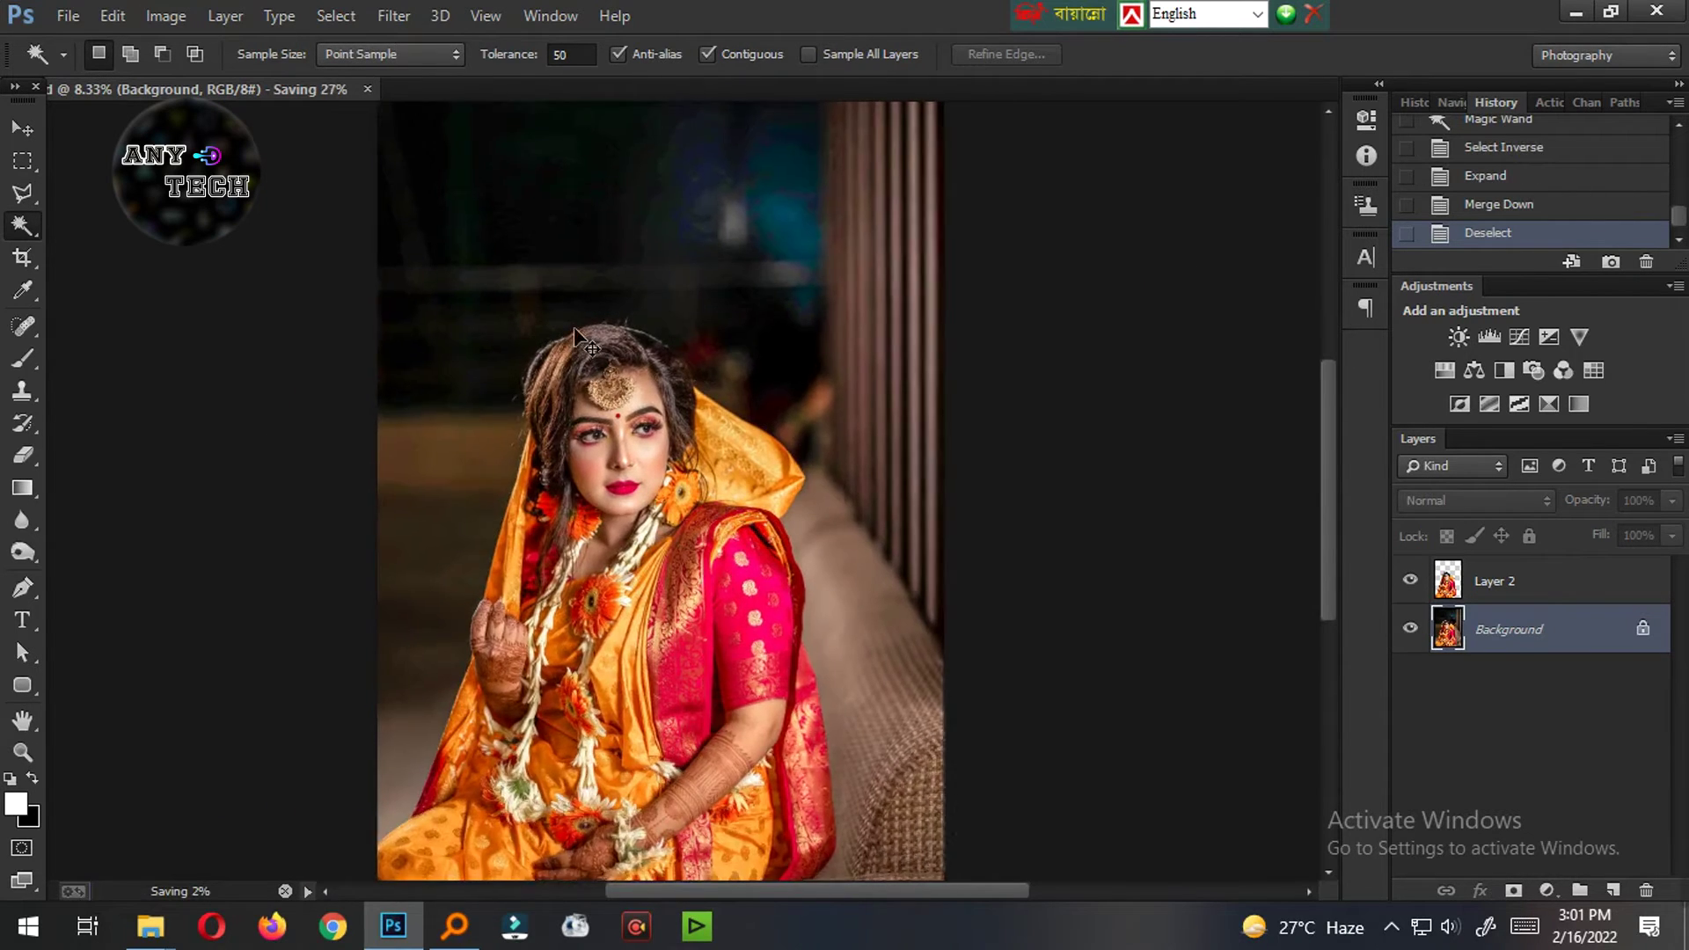
{"action": "scroll", "coordinate": [566, 337], "scroll_direction": "down", "scroll_amount": 1}
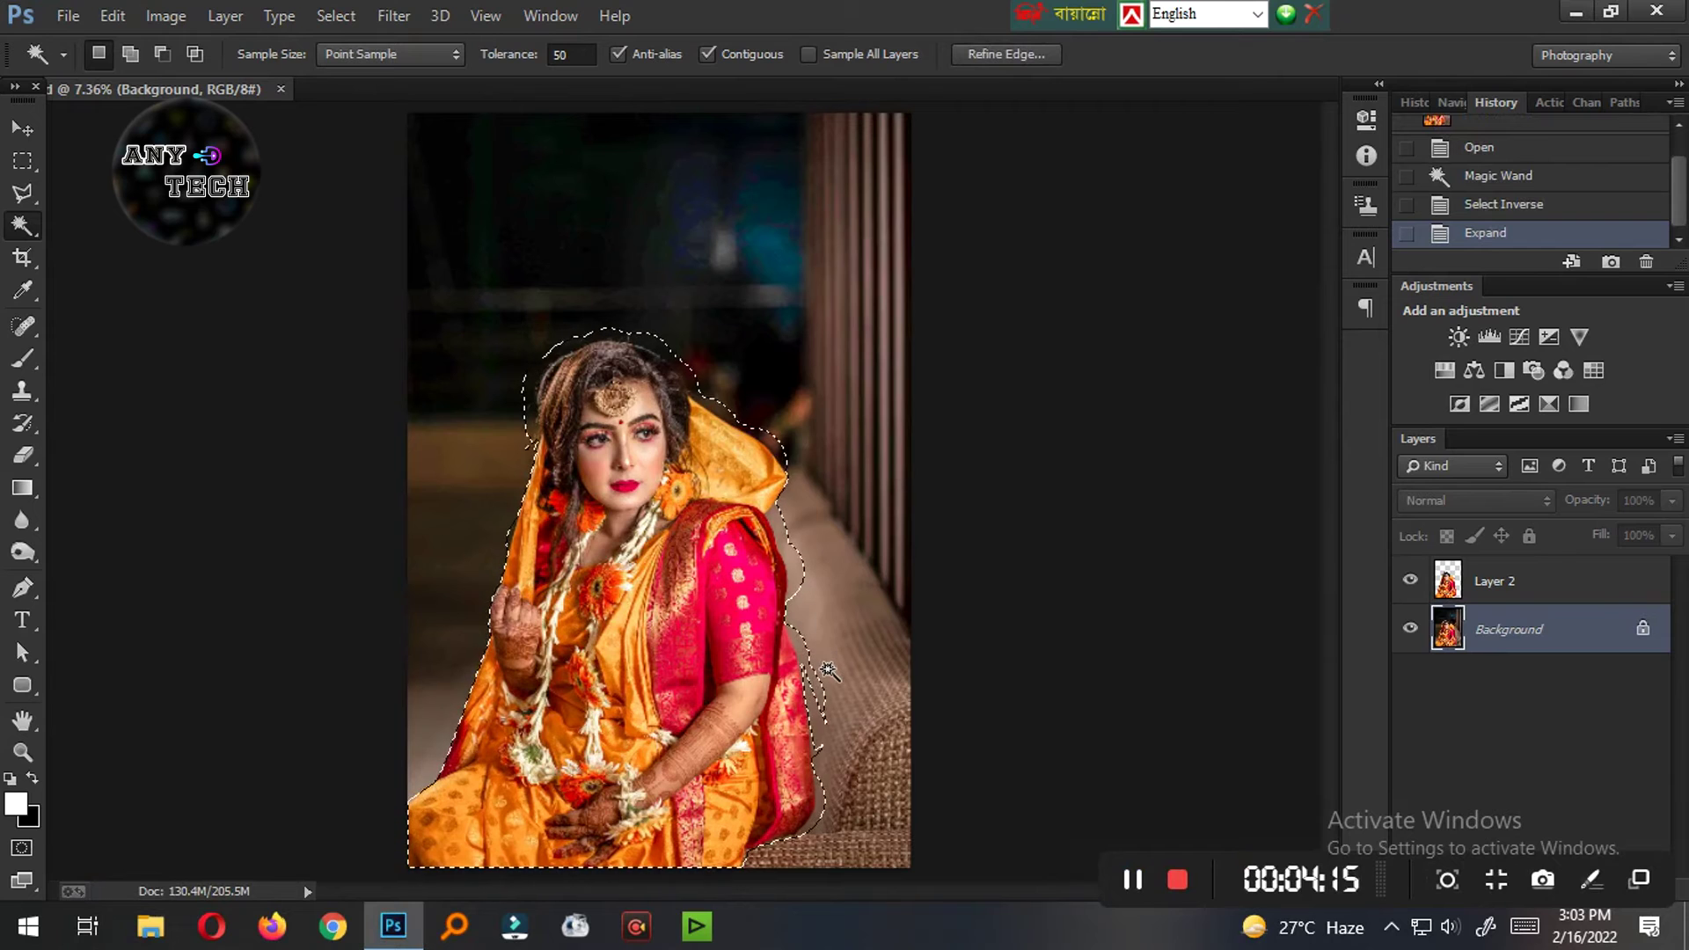
{"action": "key", "text": "shift+F5"}
Step: Apply the Content-Aware fill to the Background, then deselect and save the file
{"action": "key", "text": "Return"}
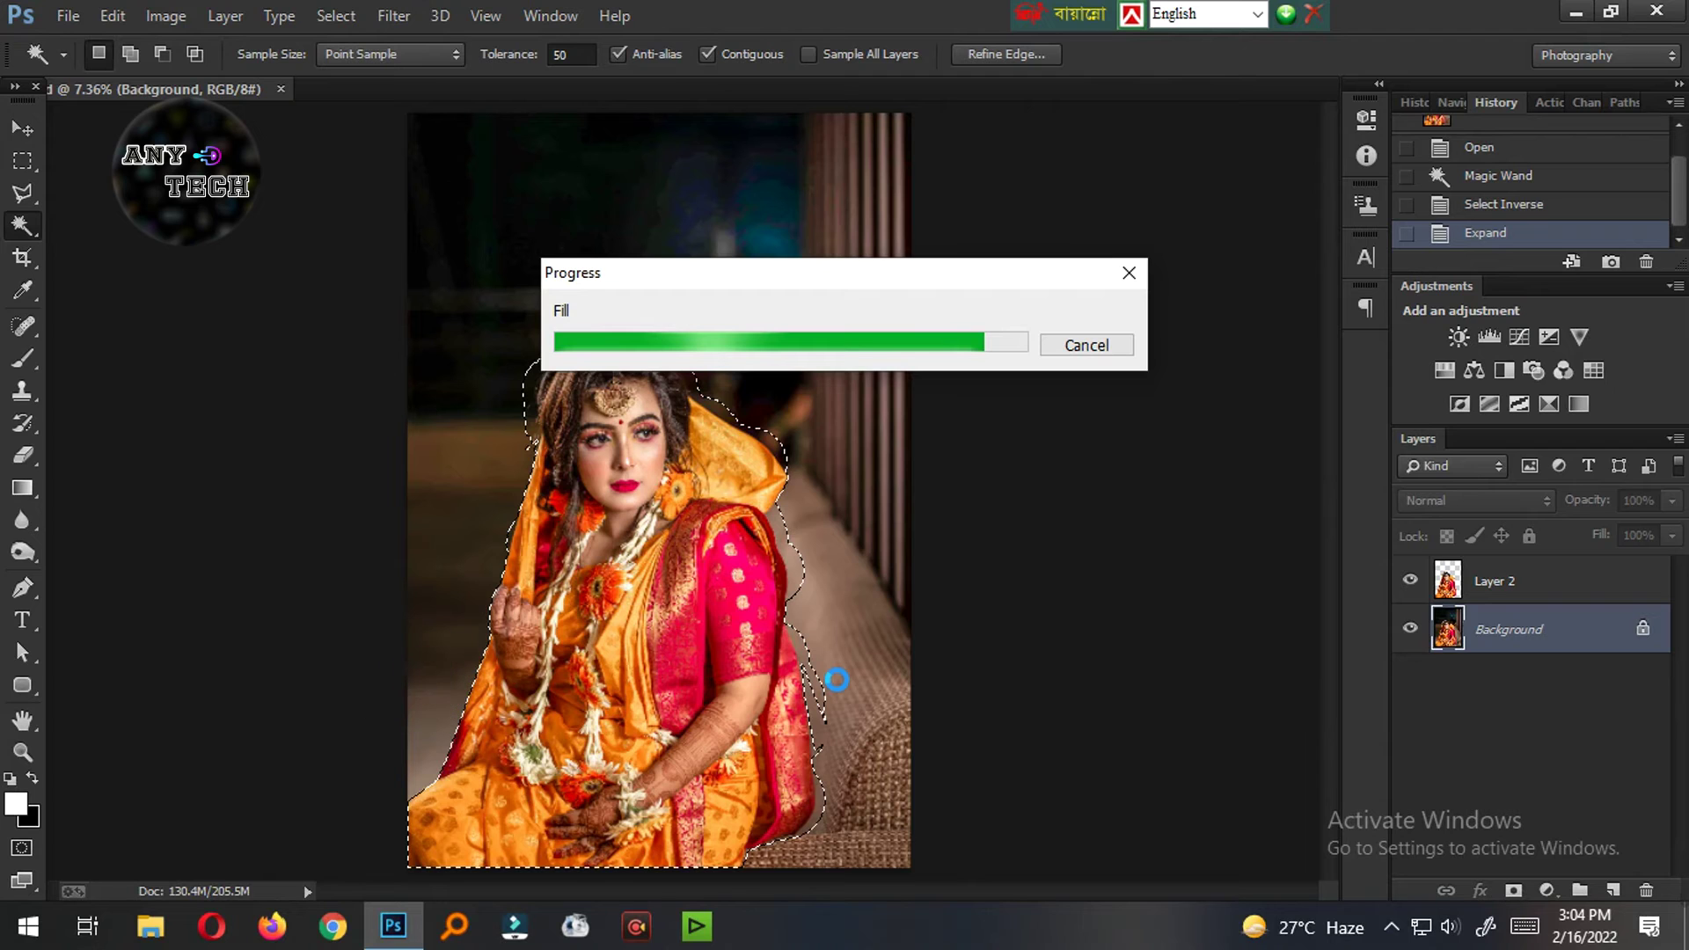
{"action": "key", "text": "ctrl+d"}
{"action": "key", "text": "ctrl+s"}
{"action": "scroll", "coordinate": [840, 547], "scroll_direction": "down", "scroll_amount": 2}
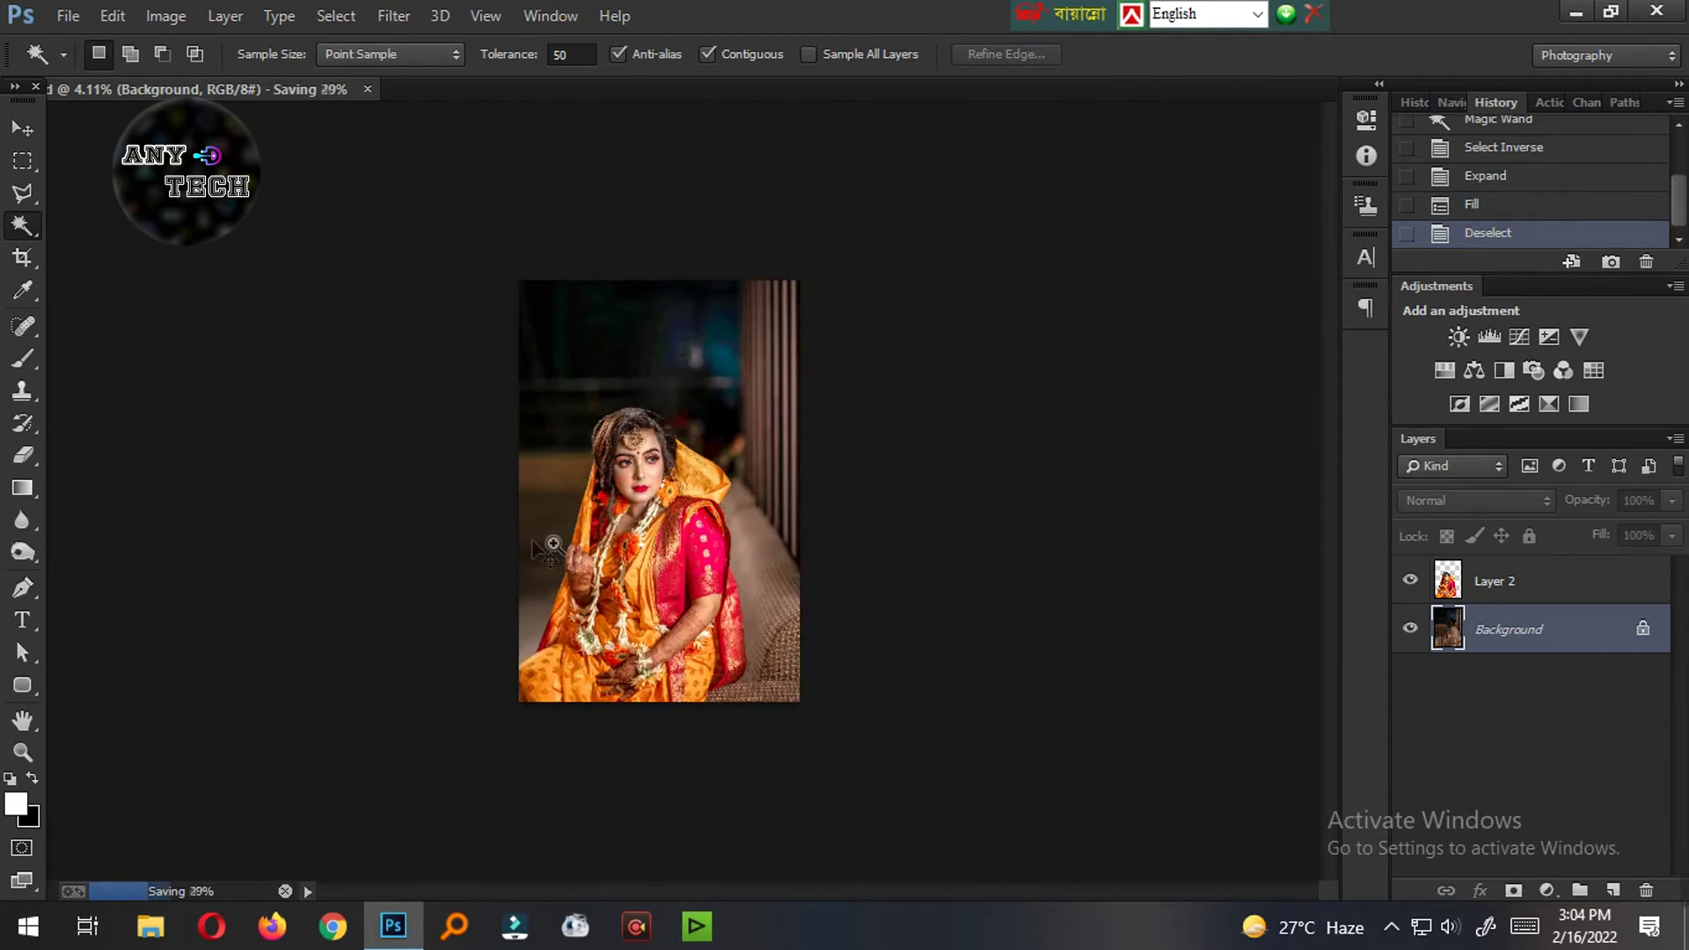
{"action": "scroll", "coordinate": [549, 549], "scroll_direction": "up", "scroll_amount": 1}
{"action": "left_click", "coordinate": [21, 123]}
{"action": "scroll", "coordinate": [804, 615], "scroll_direction": "up", "scroll_amount": 1}
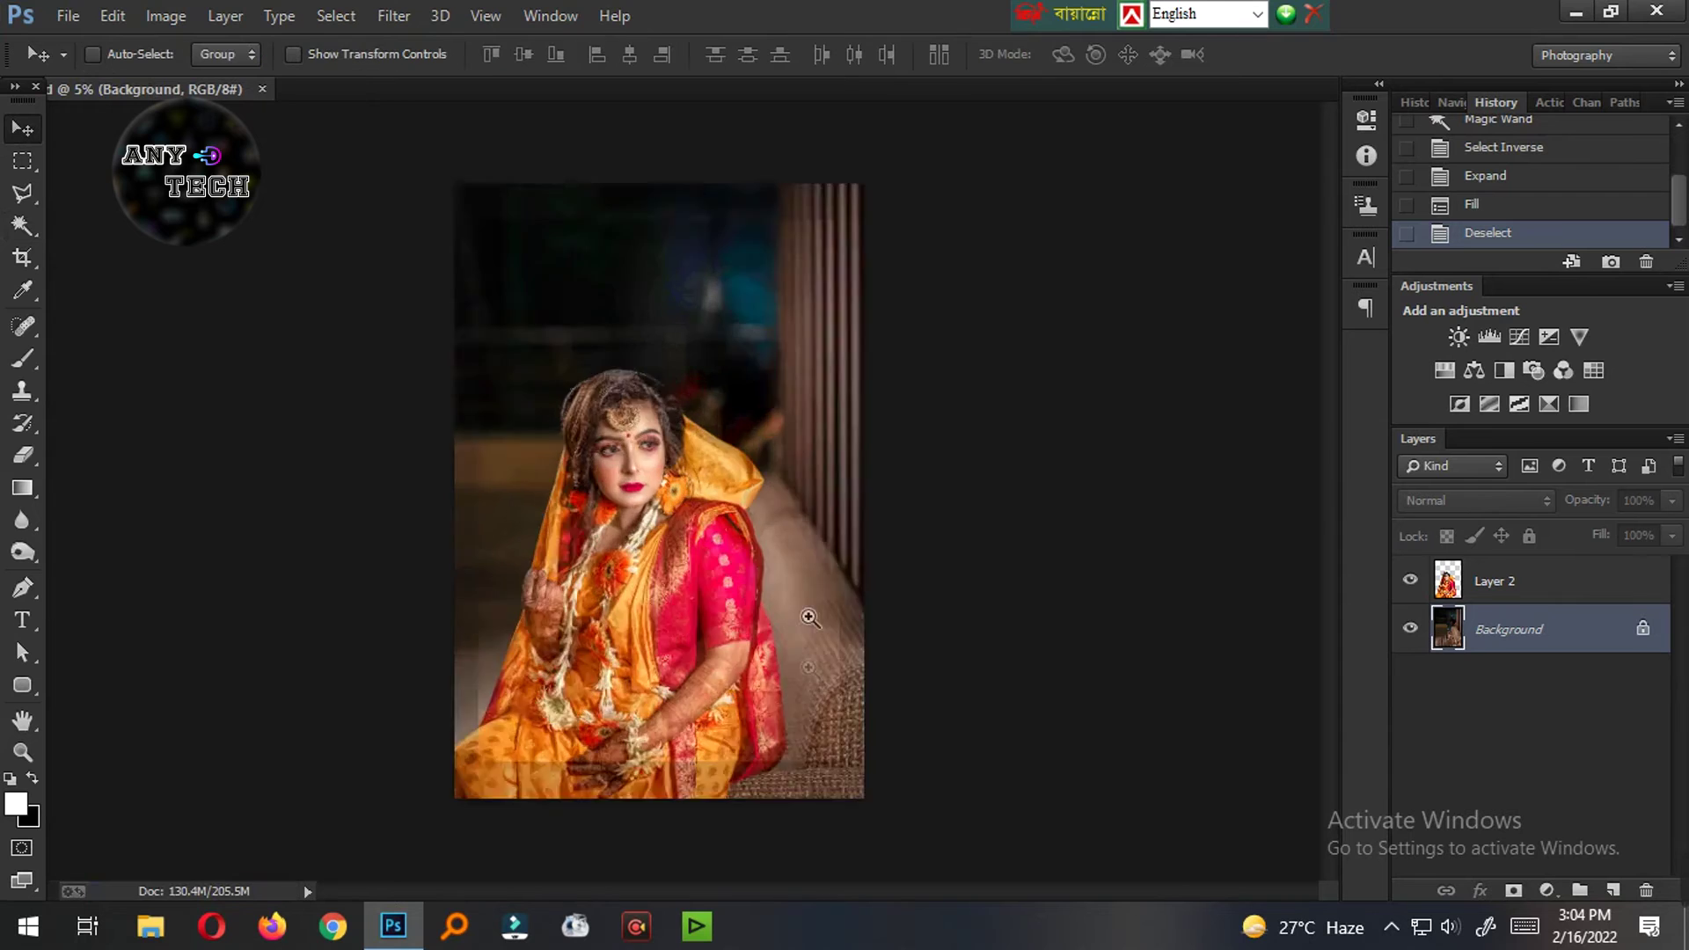
{"action": "scroll", "coordinate": [805, 615], "scroll_direction": "down", "scroll_amount": 1}
{"action": "scroll", "coordinate": [634, 645], "scroll_direction": "up", "scroll_amount": 1}
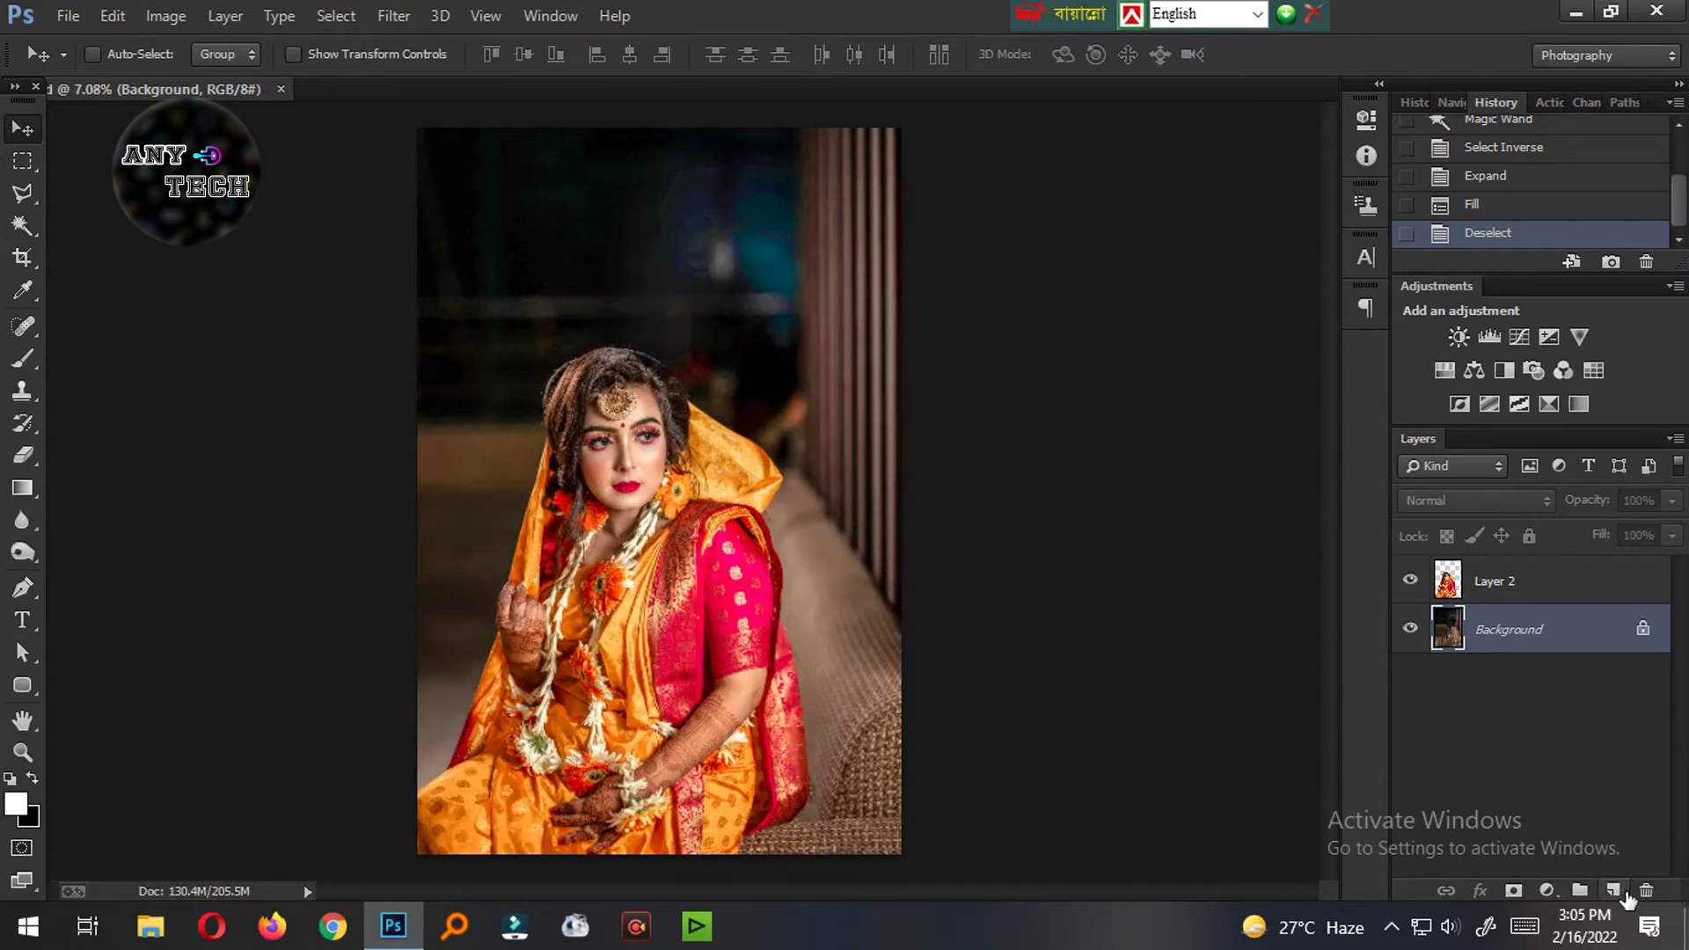
Step: On a new Layer 3, paint a brush dab with foreground colour ff0000
{"action": "left_click", "coordinate": [1614, 891]}
{"action": "left_click", "coordinate": [22, 358]}
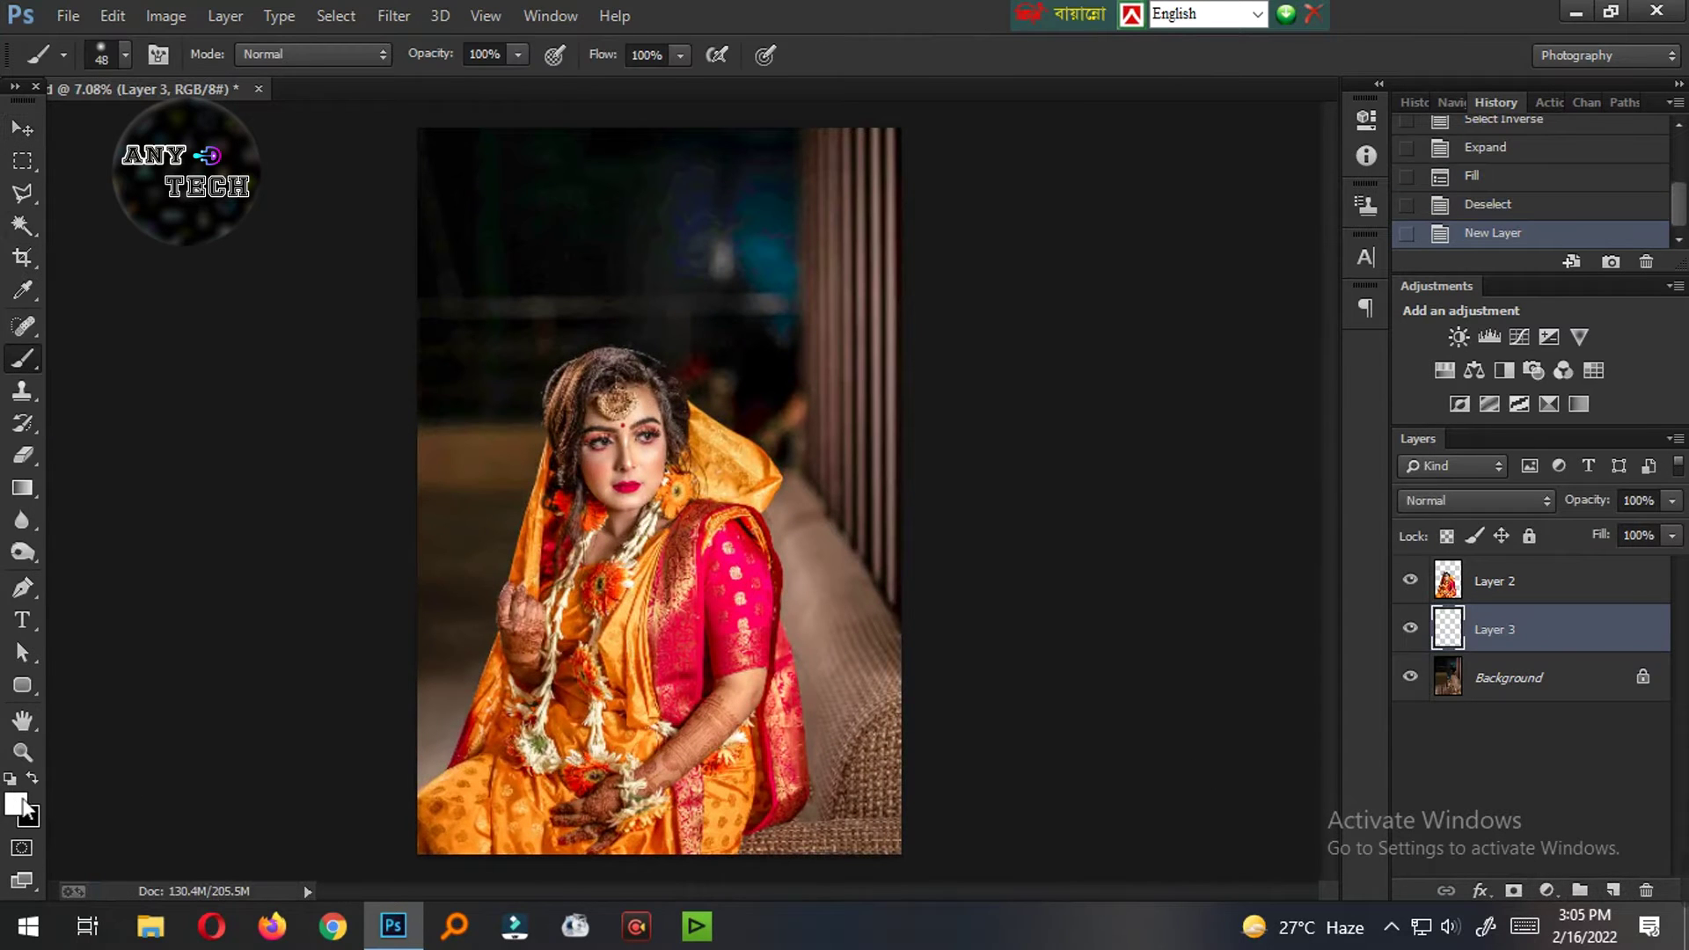
{"action": "left_click", "coordinate": [15, 803]}
{"action": "type", "text": "ff0000"}
{"action": "left_click", "coordinate": [1449, 677]}
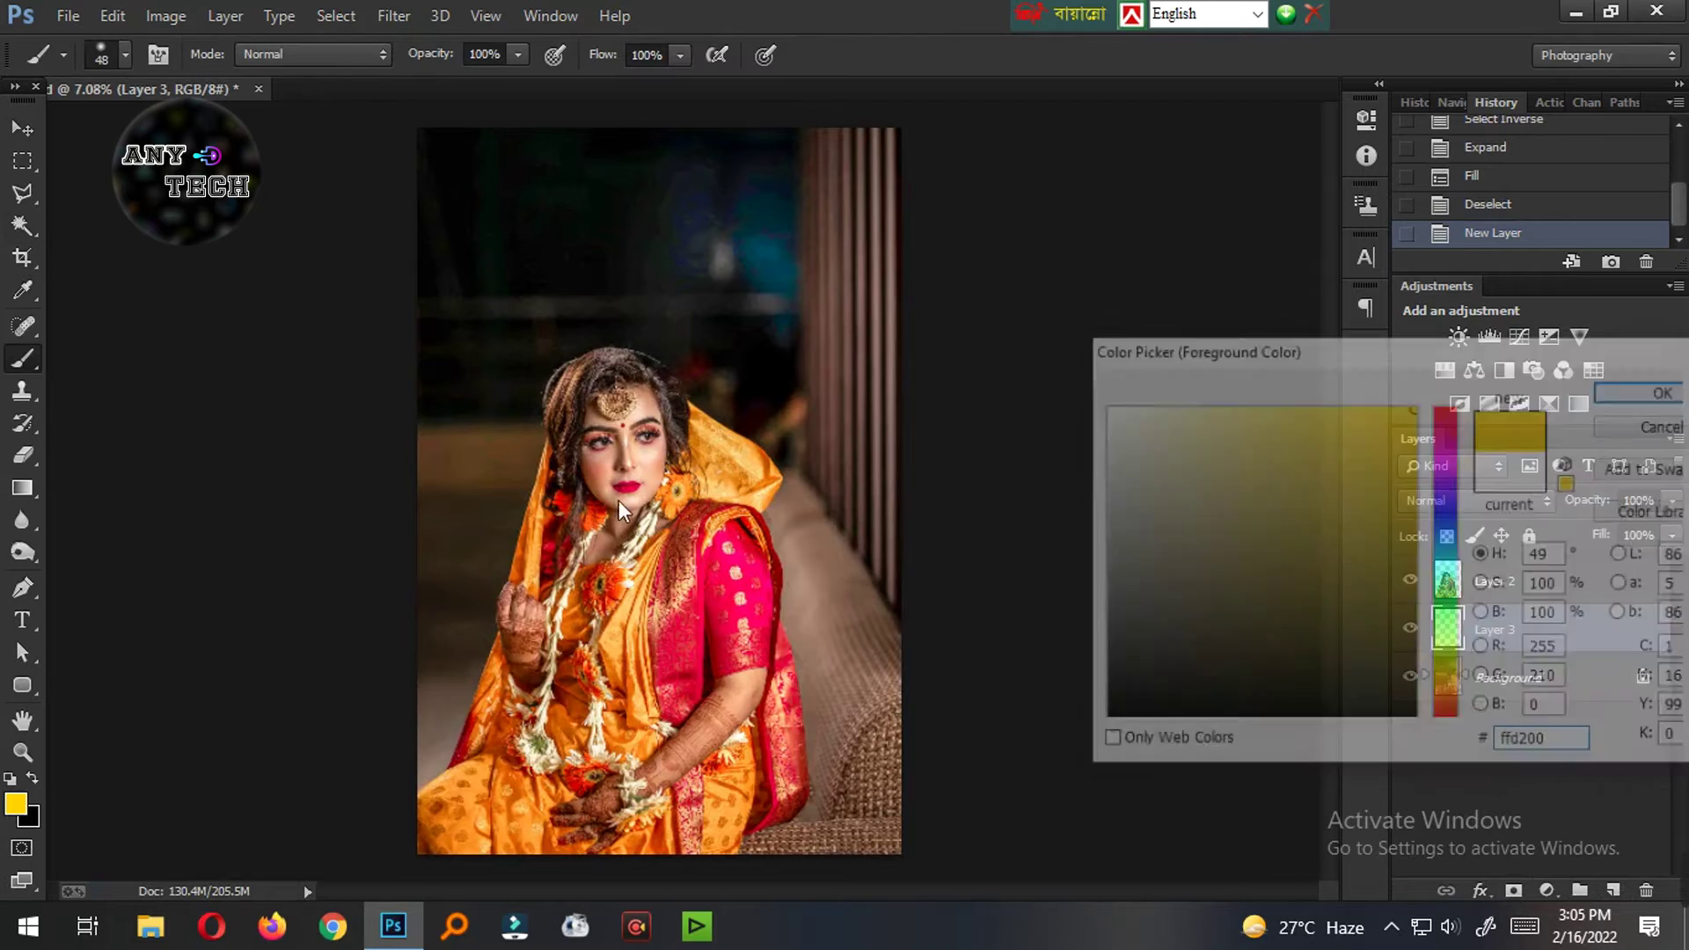
{"action": "left_click", "coordinate": [620, 500]}
Step: Free Transform the dab into a large glow across the photo and position it behind the bride
{"action": "left_click", "coordinate": [19, 132]}
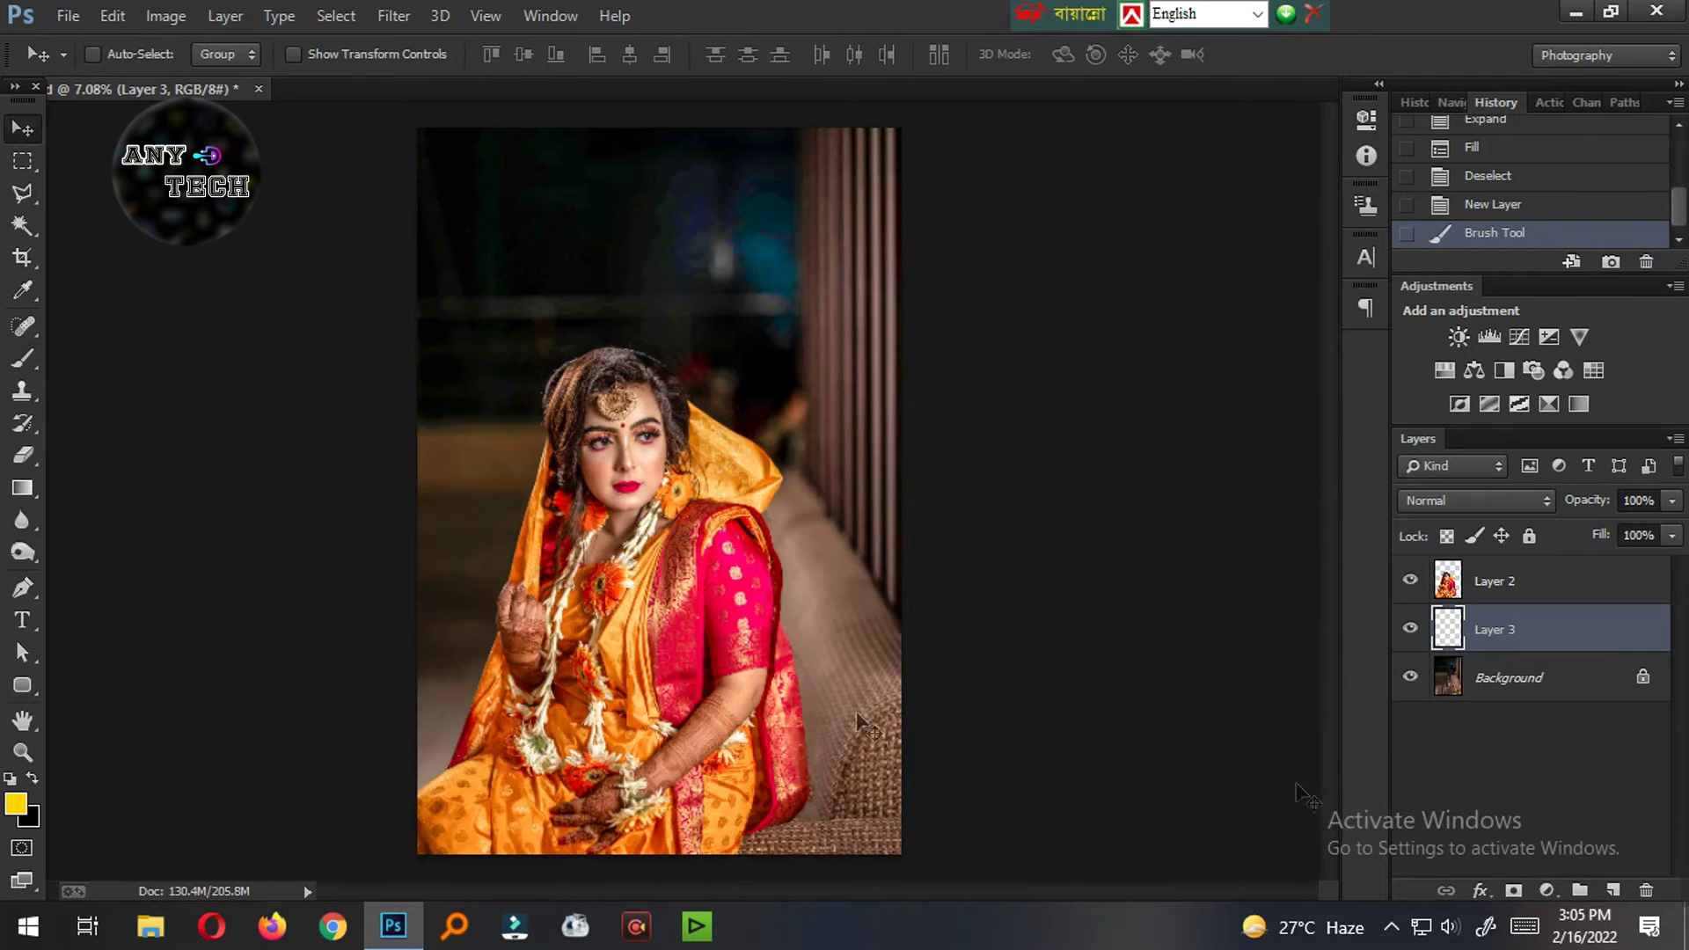
{"action": "key", "text": "ctrl+t"}
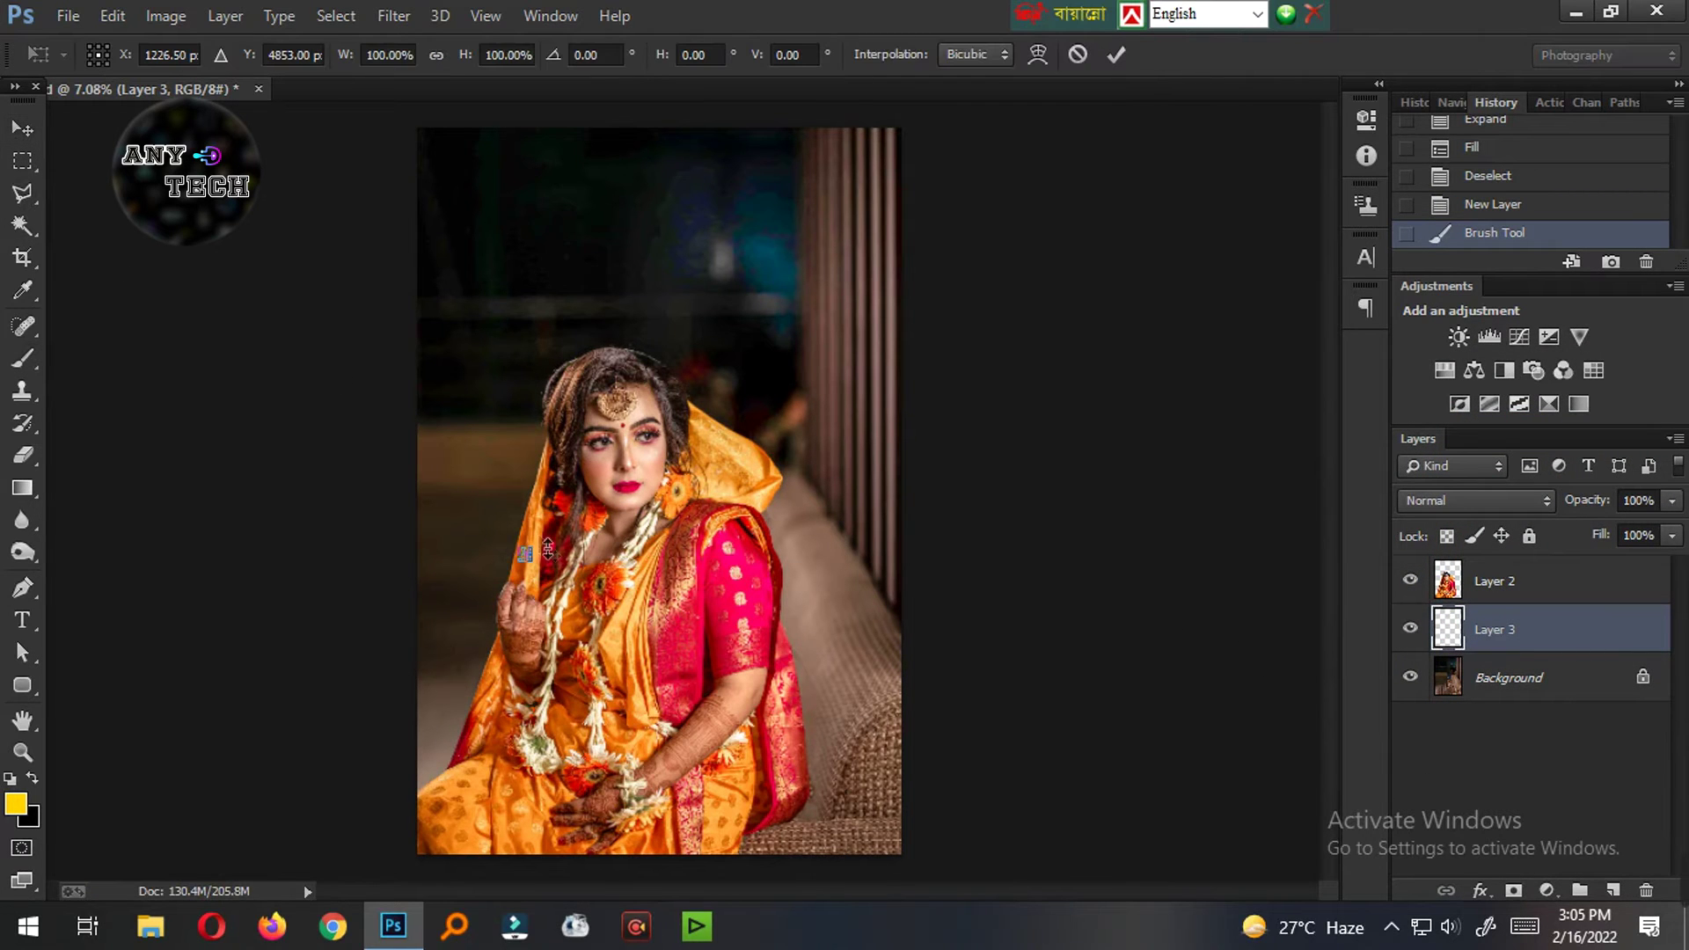
{"action": "left_click_drag", "start_coordinate": [548, 550], "coordinate": [1004, 407]}
{"action": "left_click_drag", "start_coordinate": [743, 431], "coordinate": [946, 431]}
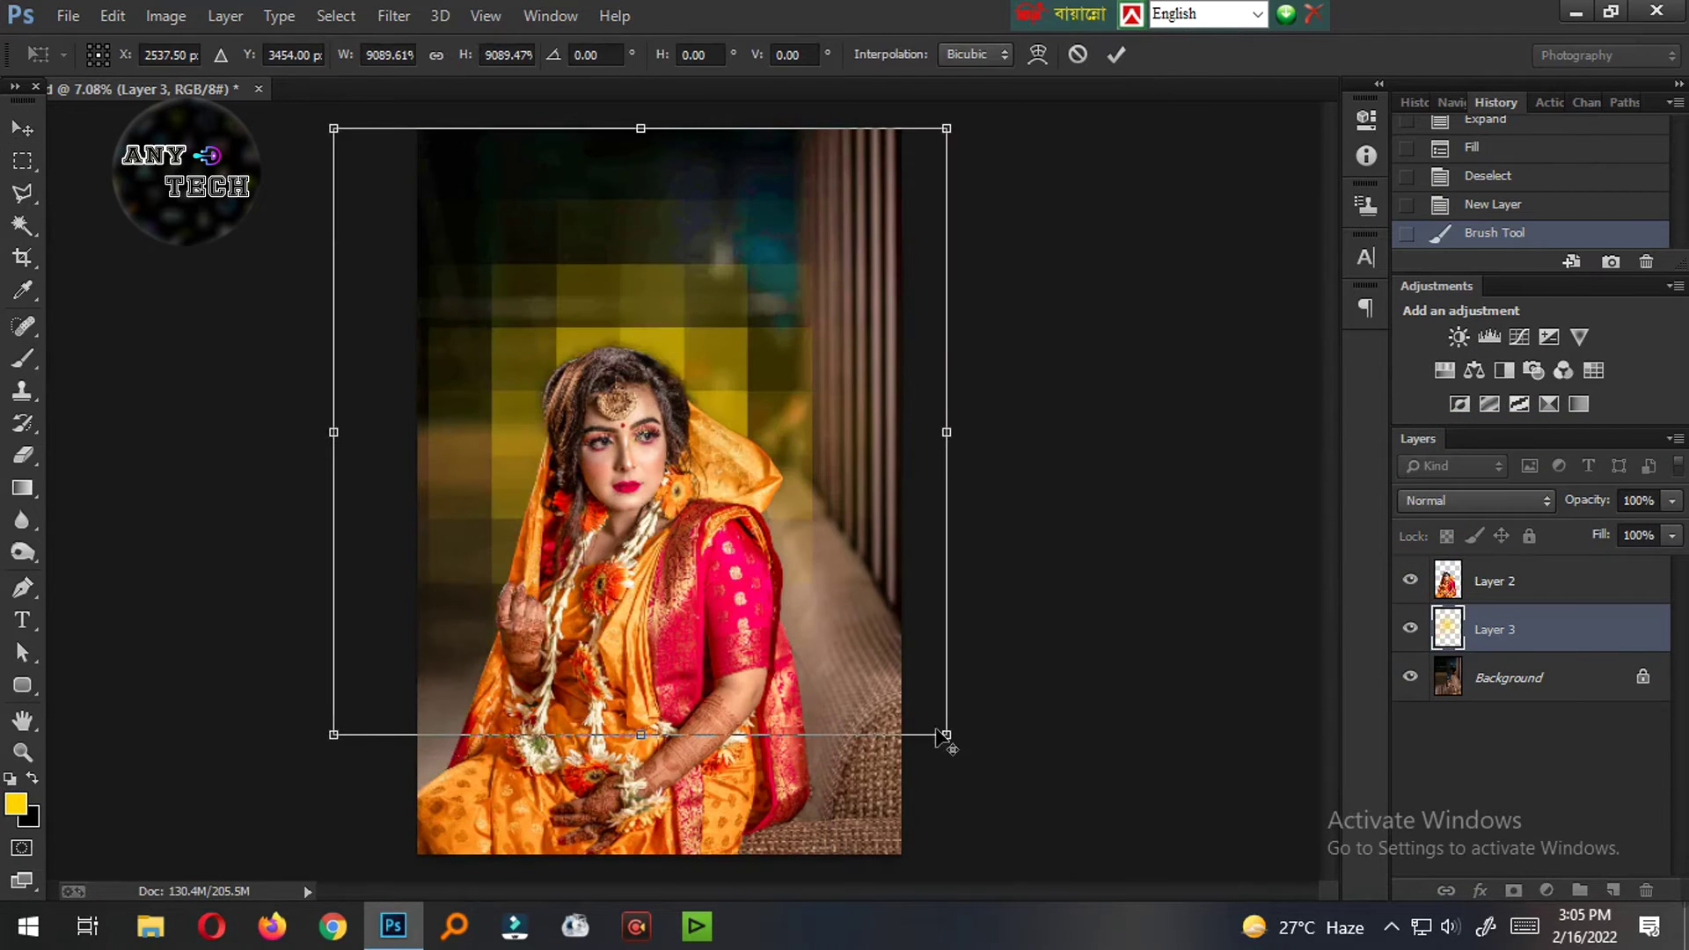
{"action": "left_click_drag", "start_coordinate": [946, 735], "coordinate": [923, 802]}
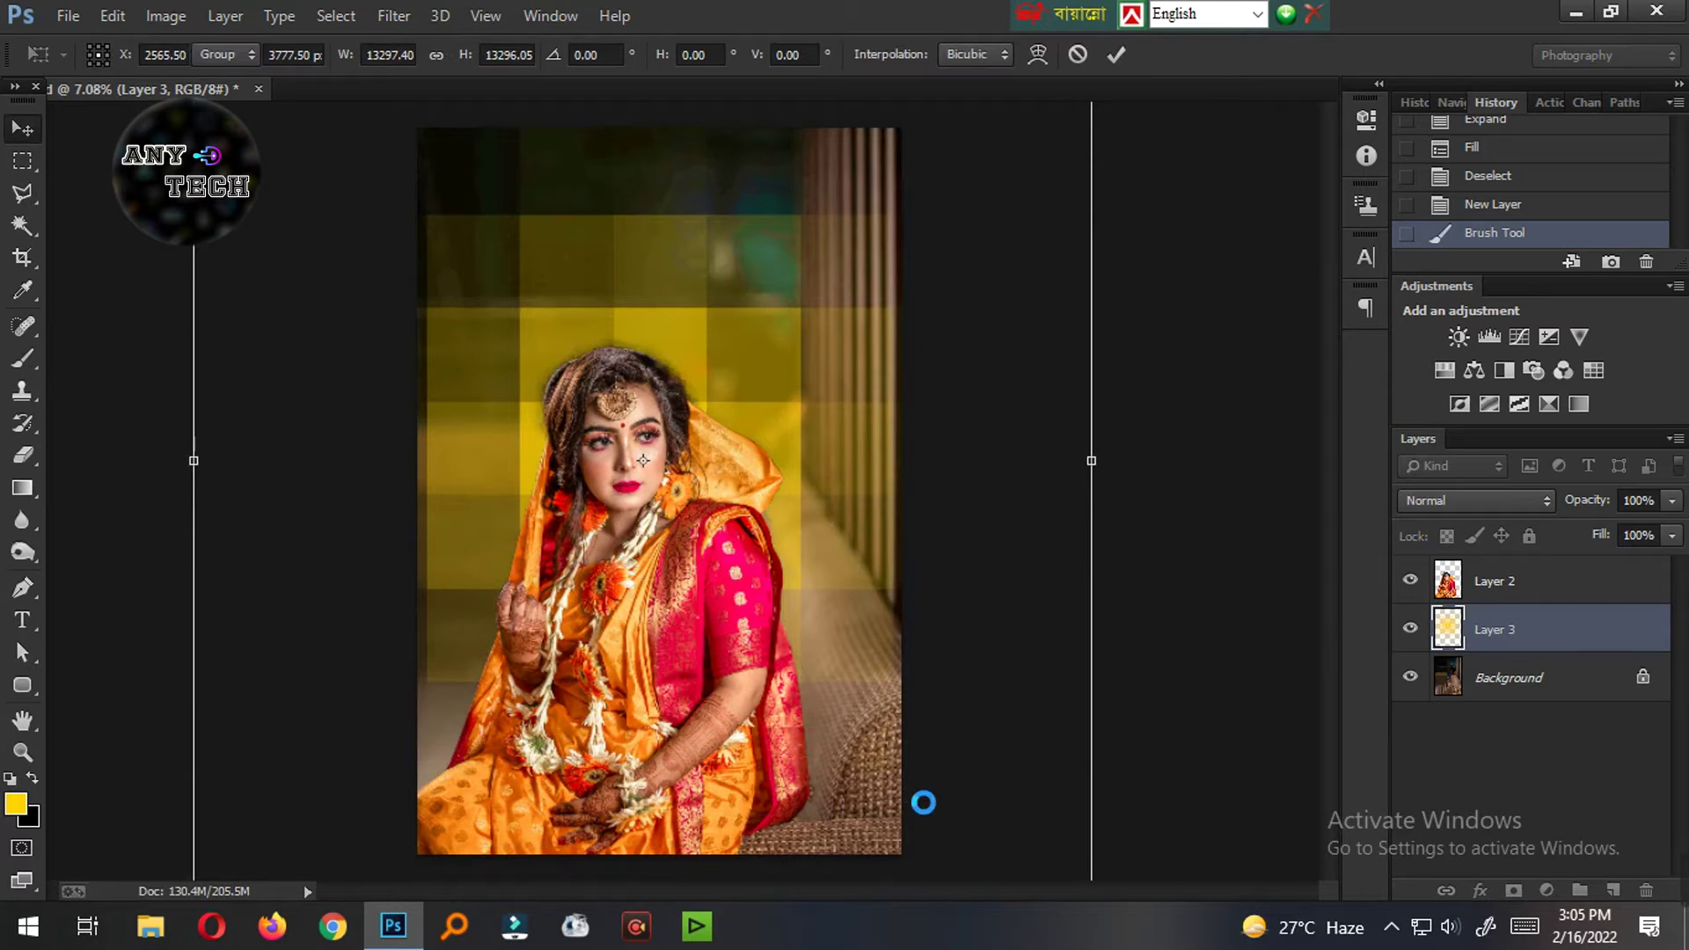
{"action": "key", "text": "Return"}
{"action": "left_click_drag", "start_coordinate": [891, 520], "coordinate": [893, 553]}
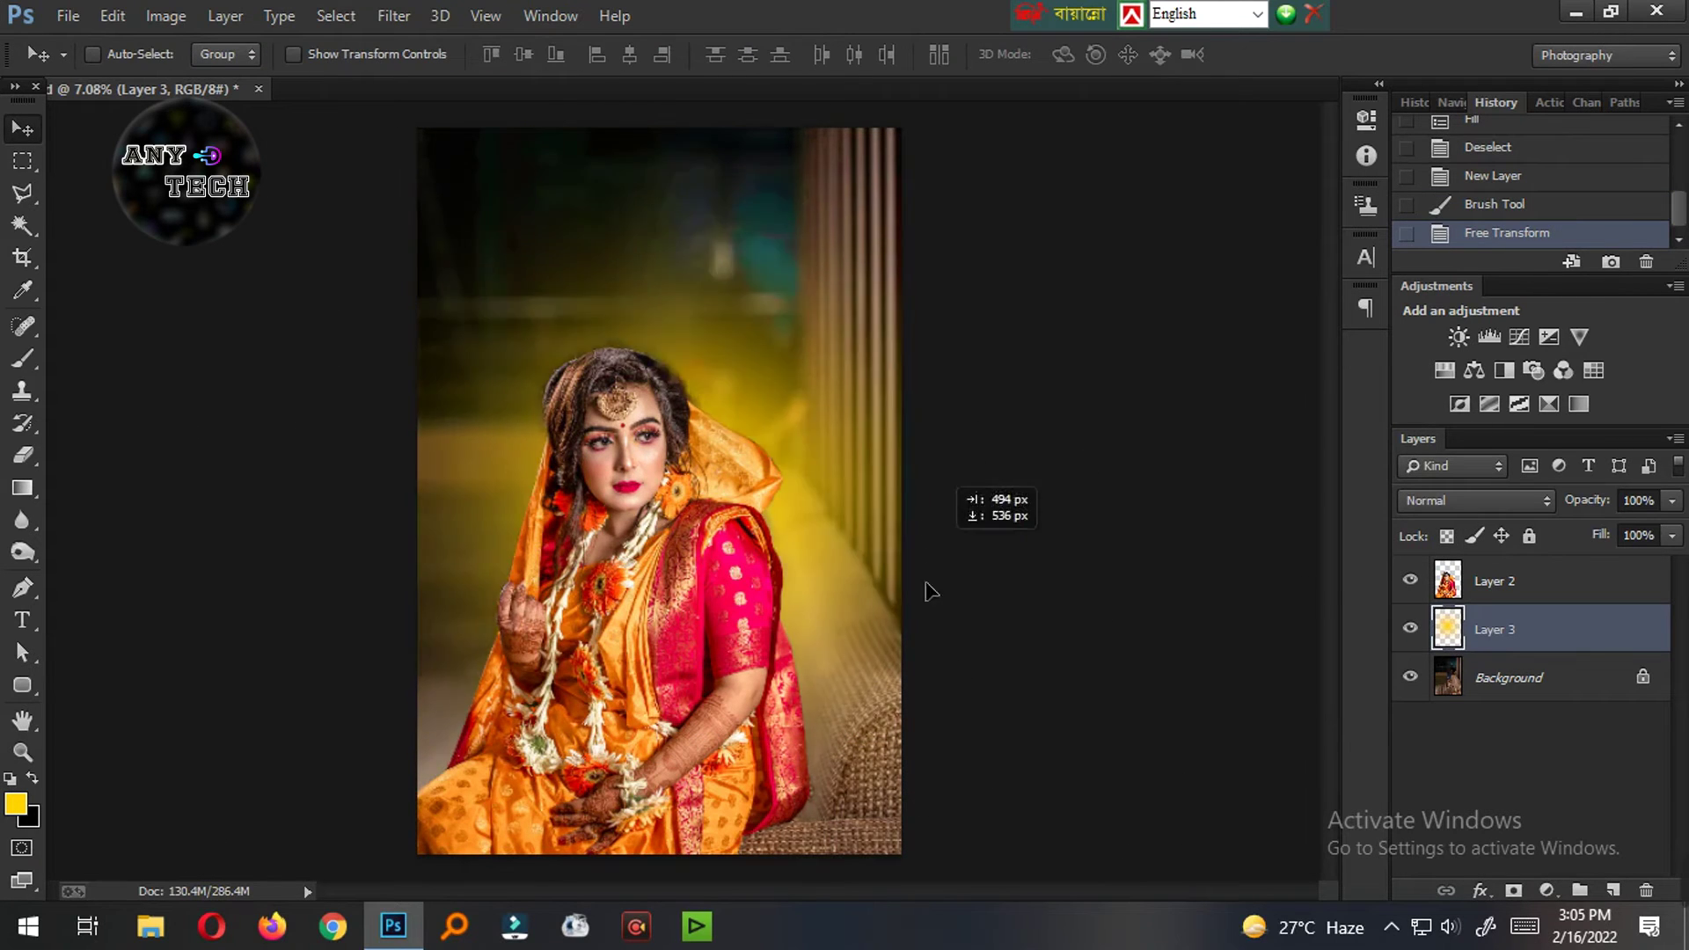
Step: Lower Layer 3's opacity to 38% and shift the glow across the photo
{"action": "left_click", "coordinate": [1672, 499]}
{"action": "left_click", "coordinate": [1599, 526]}
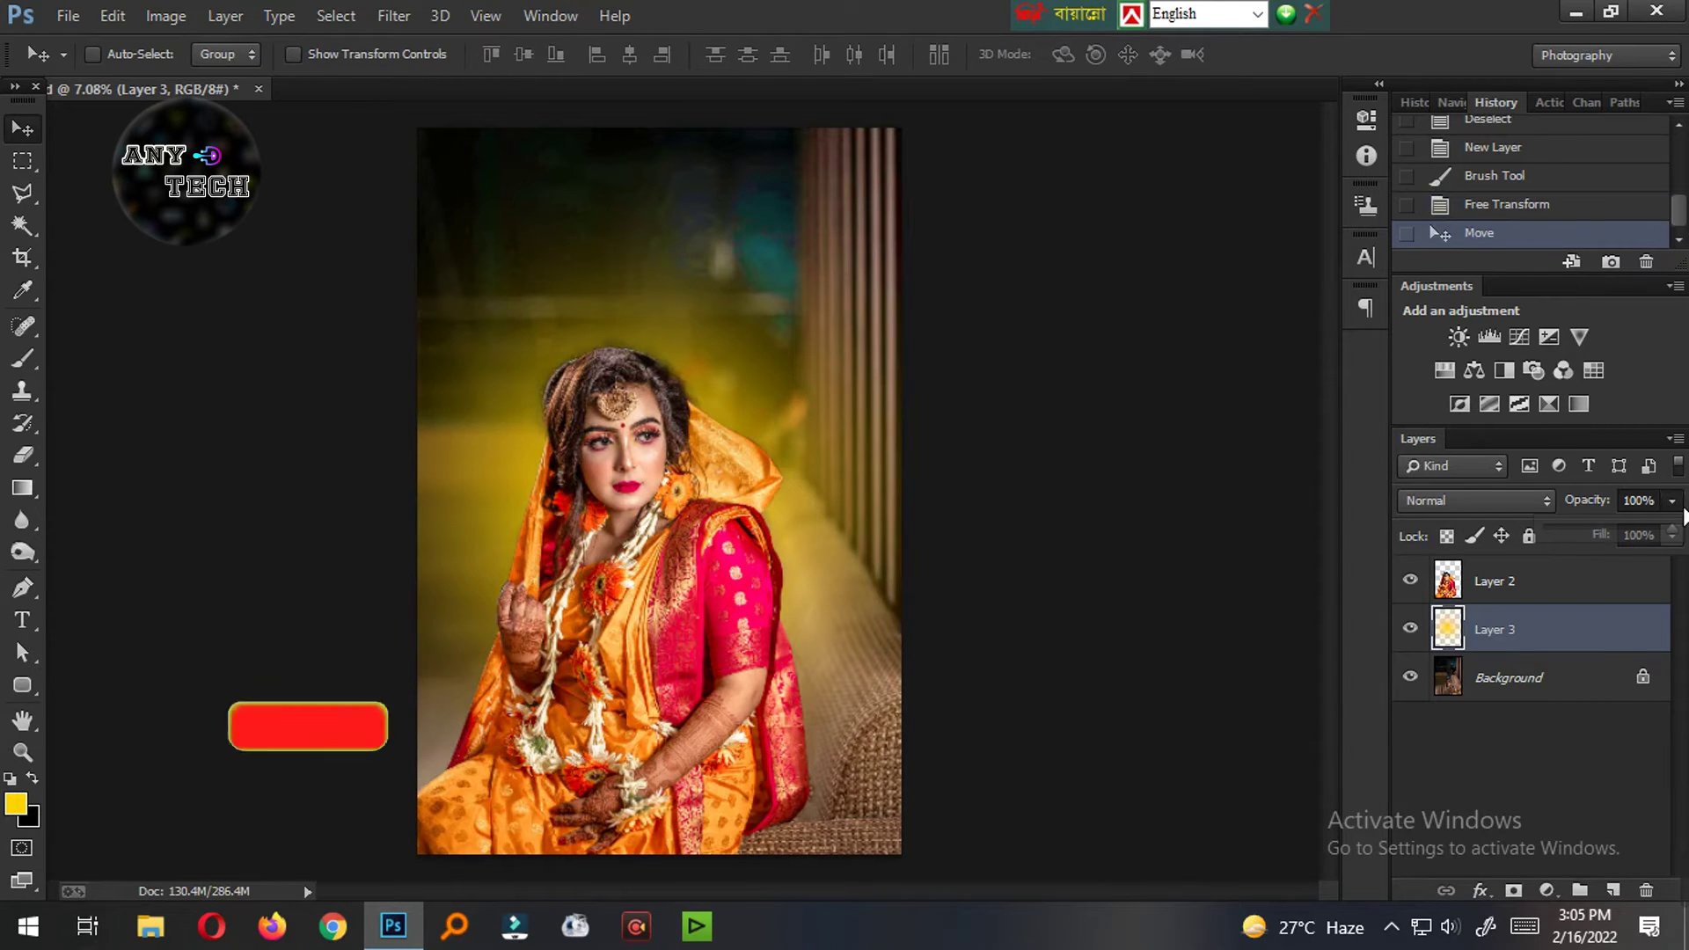
{"action": "left_click_drag", "start_coordinate": [1599, 526], "coordinate": [1594, 526]}
{"action": "mouse_move", "coordinate": [880, 352]}
{"action": "left_mouse_down"}
{"action": "mouse_move", "coordinate": [720, 209]}
{"action": "mouse_move", "coordinate": [771, 491]}
{"action": "left_mouse_up"}
Step: Give the yellow glow layer Hue +12 and Saturation +95, then reposition it over the photo
{"action": "key", "text": "ctrl+u"}
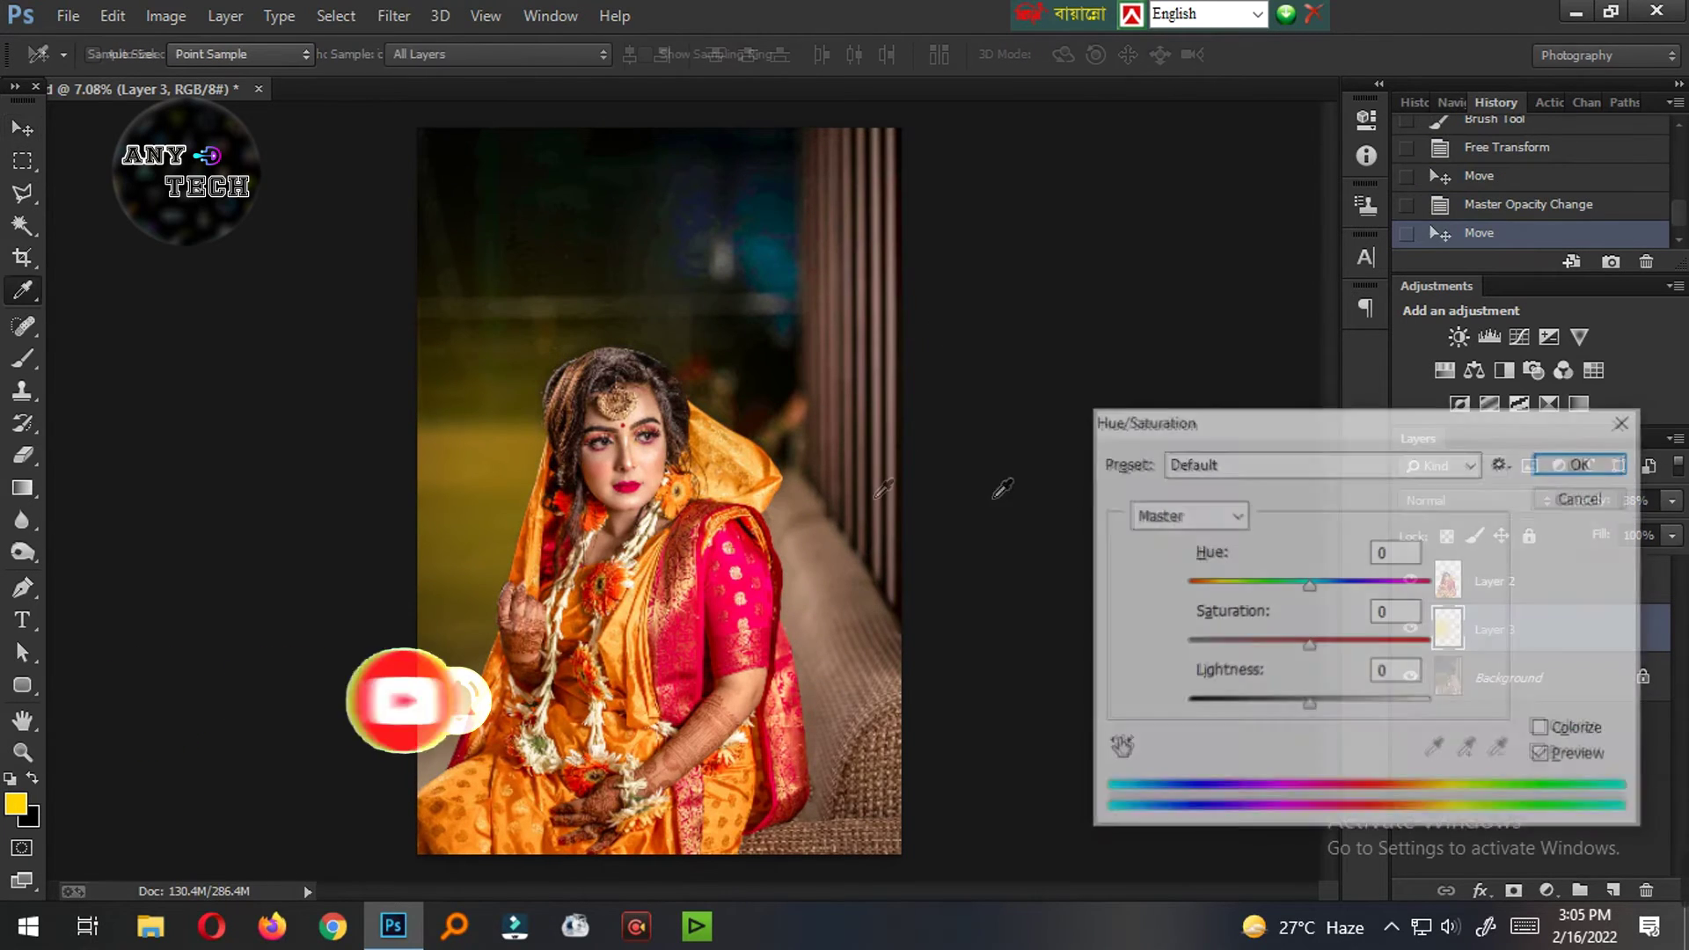
{"action": "left_click_drag", "start_coordinate": [1310, 642], "coordinate": [1388, 647]}
{"action": "mouse_move", "coordinate": [1418, 584]}
{"action": "left_mouse_down"}
{"action": "mouse_move", "coordinate": [1179, 616]}
{"action": "mouse_move", "coordinate": [1306, 625]}
{"action": "mouse_move", "coordinate": [1339, 638]}
{"action": "mouse_move", "coordinate": [1304, 641]}
{"action": "mouse_move", "coordinate": [1340, 647]}
{"action": "mouse_move", "coordinate": [1418, 615]}
{"action": "mouse_move", "coordinate": [1323, 651]}
{"action": "left_mouse_up"}
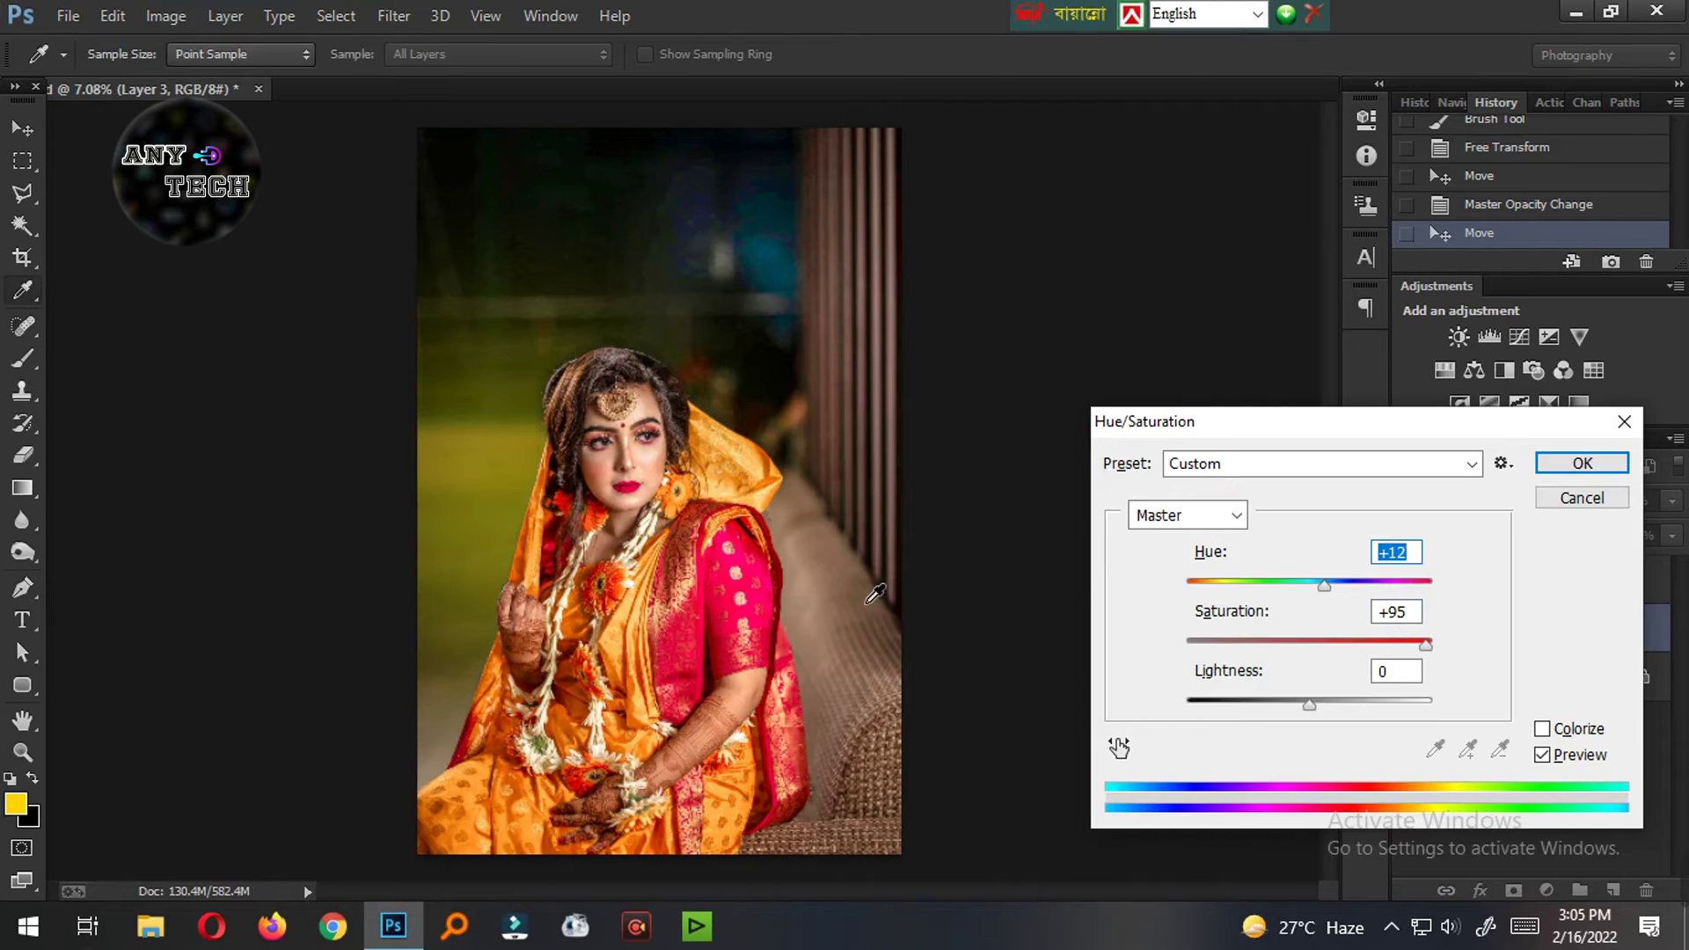
{"action": "key", "text": "Return"}
{"action": "mouse_move", "coordinate": [666, 578]}
{"action": "left_mouse_down"}
{"action": "mouse_move", "coordinate": [632, 435]}
{"action": "mouse_move", "coordinate": [609, 519]}
{"action": "left_mouse_up"}
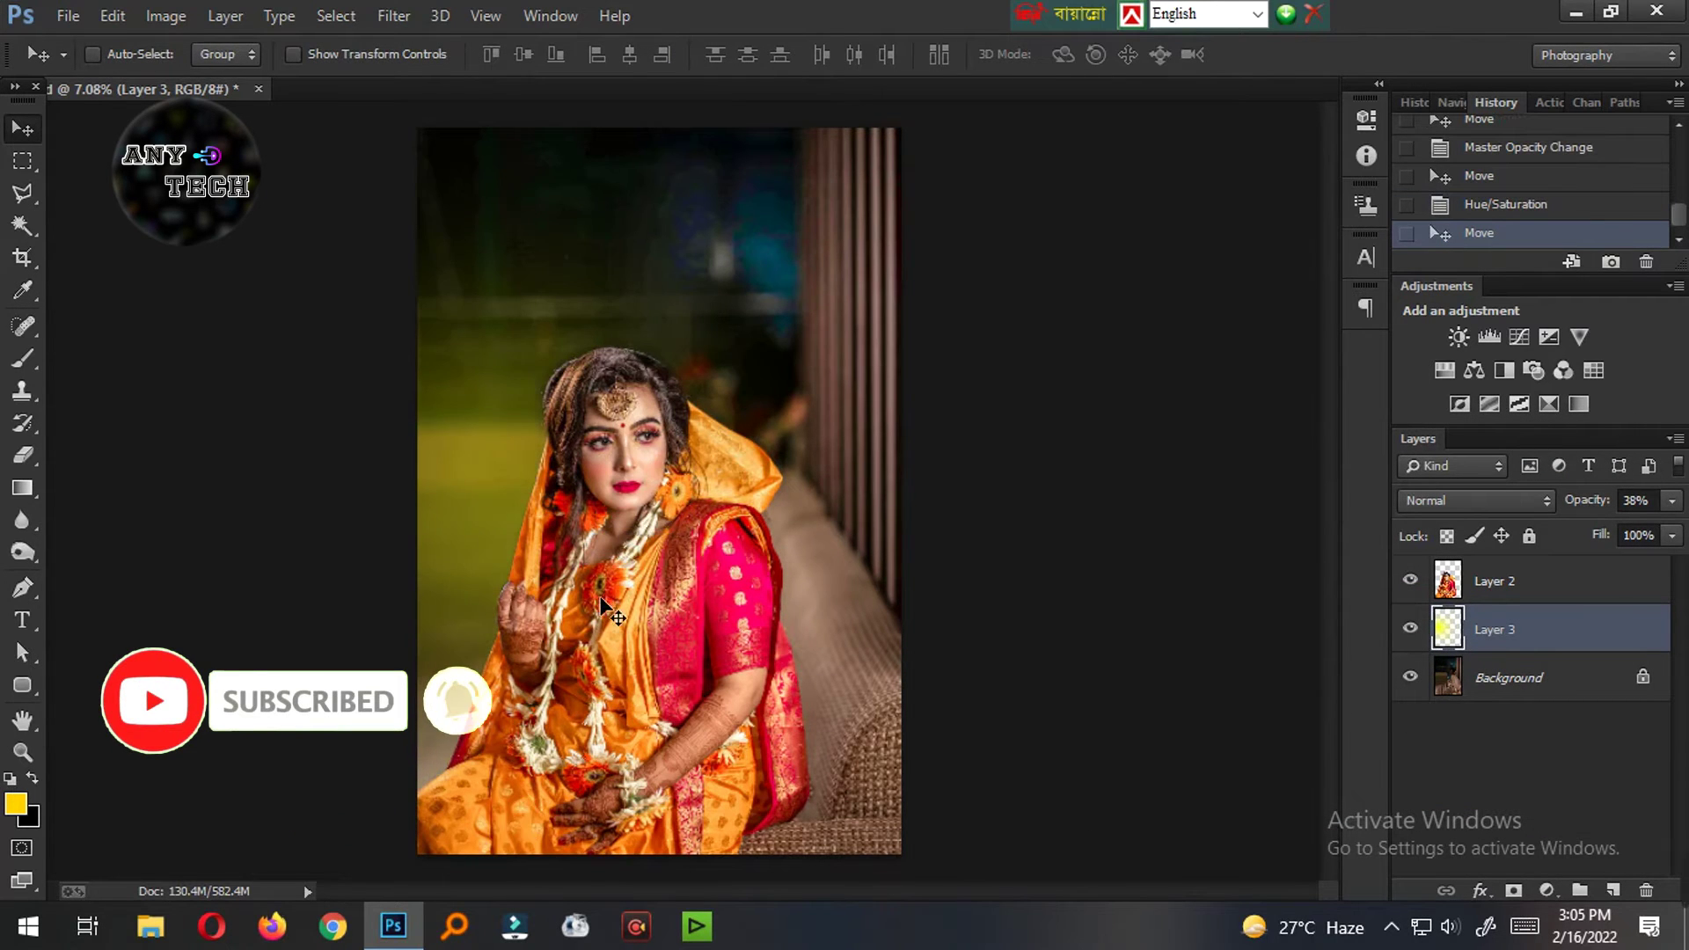
{"action": "mouse_move", "coordinate": [514, 431]}
{"action": "left_mouse_down"}
{"action": "mouse_move", "coordinate": [706, 459]}
{"action": "mouse_move", "coordinate": [721, 416]}
{"action": "left_mouse_up"}
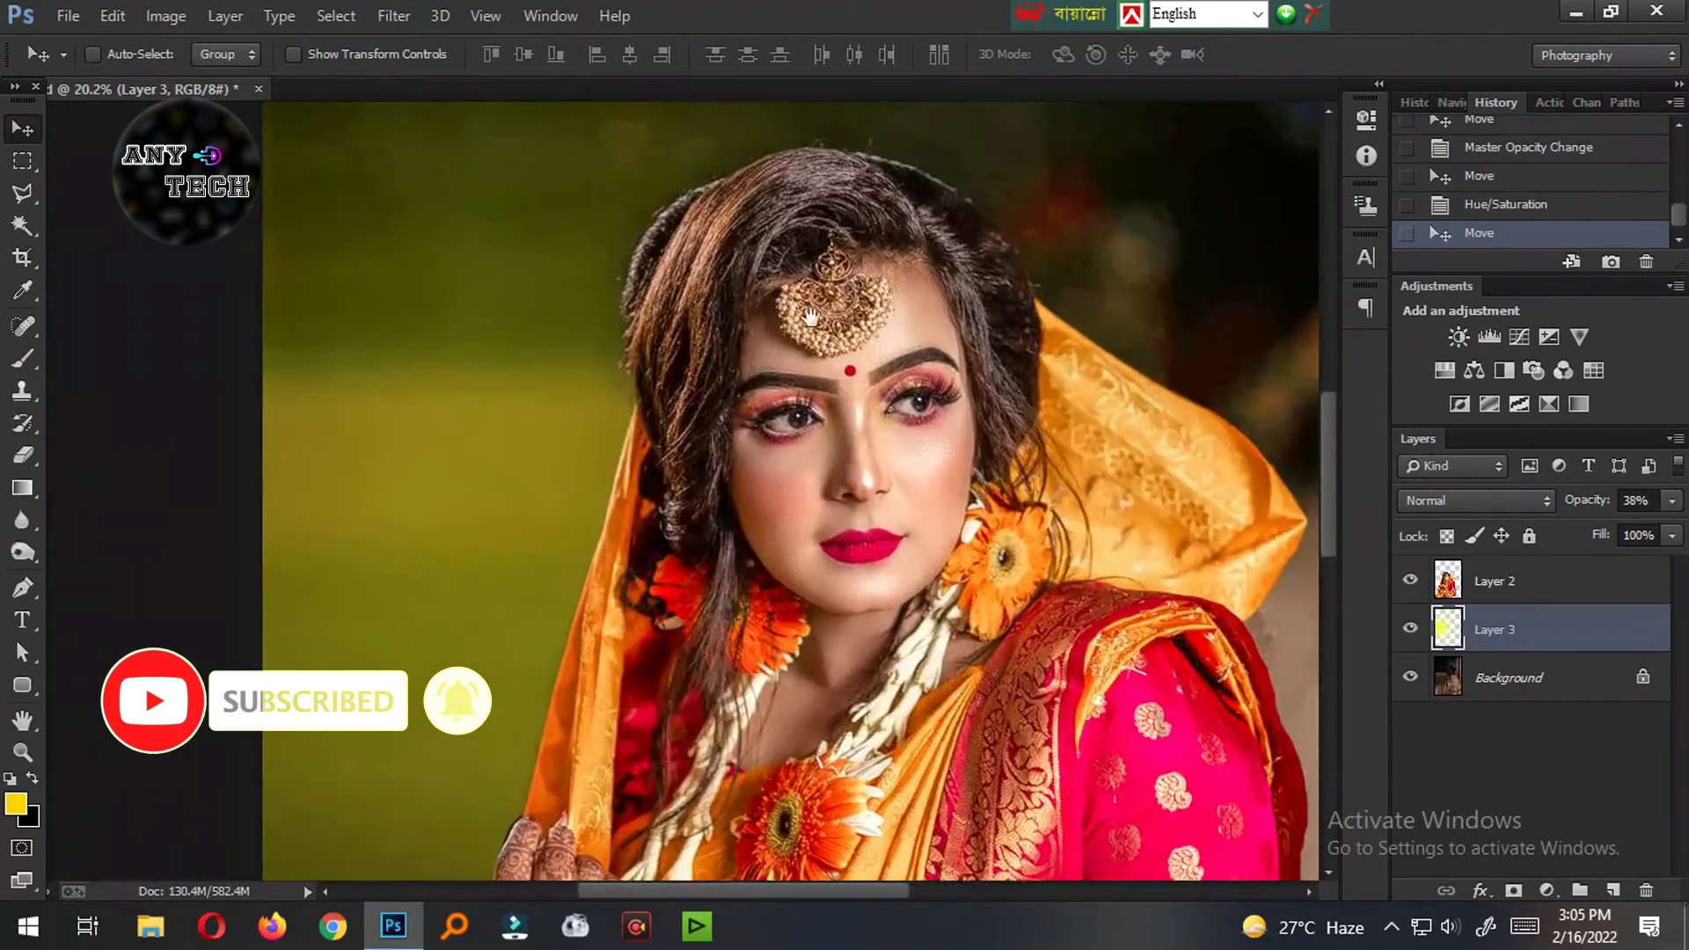
Step: Select Layer 2 and set up a soft-edged Eraser, testing a spot at the hair edge
{"action": "left_click", "coordinate": [1537, 589]}
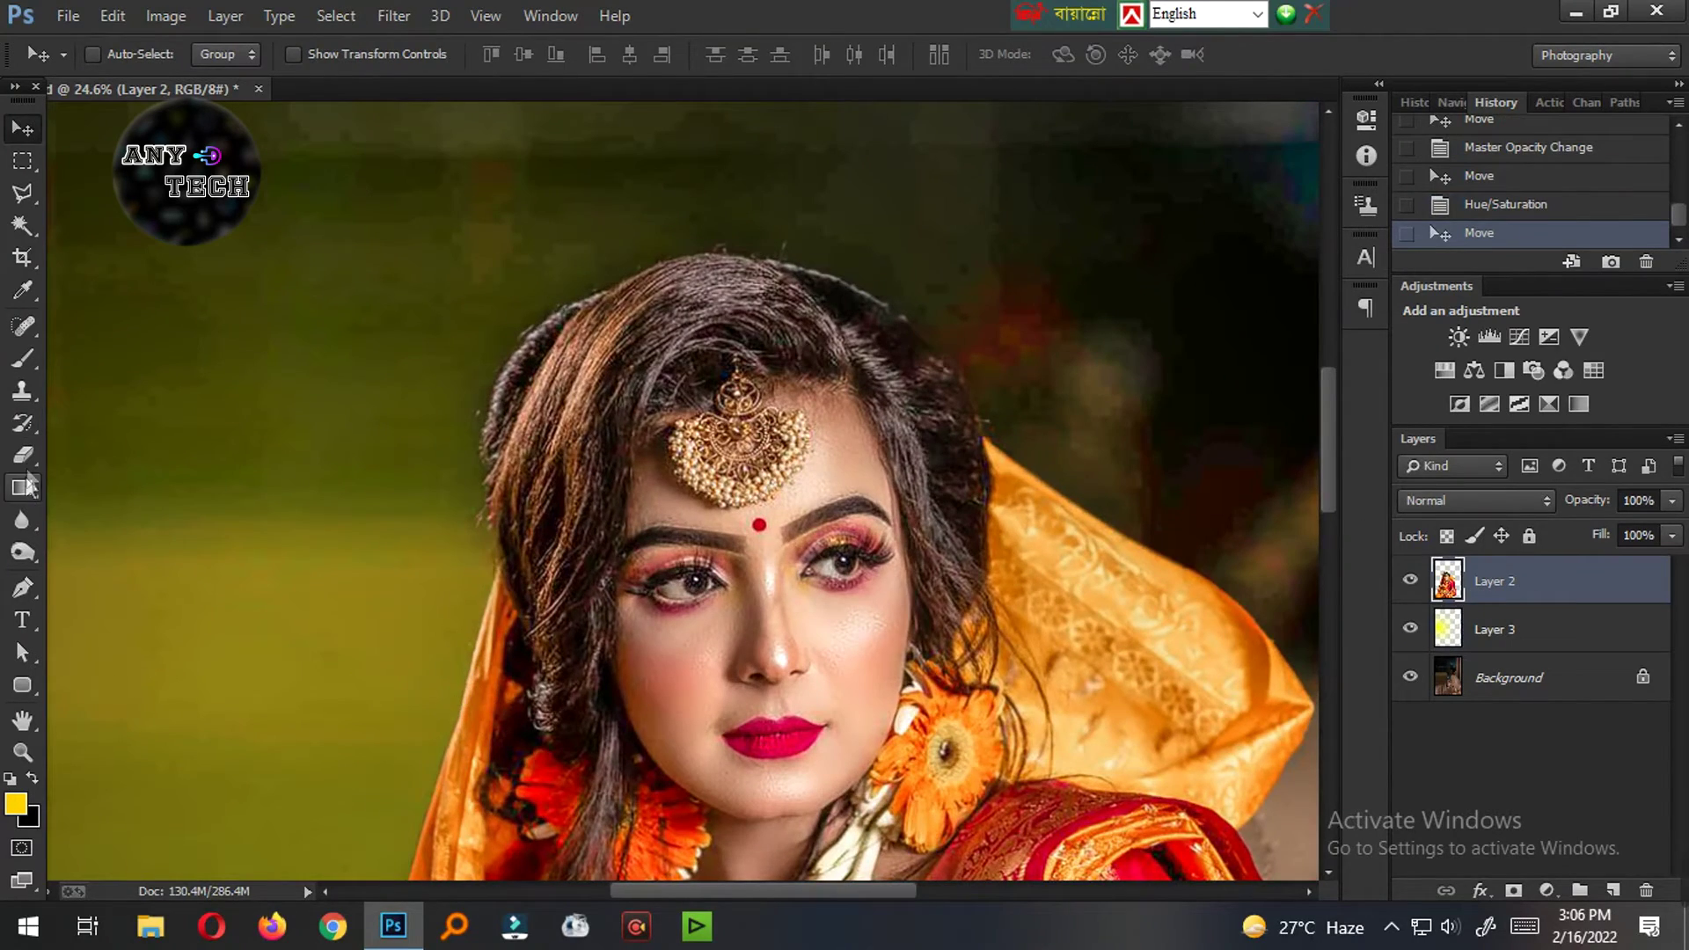
{"action": "key", "text": "e"}
{"action": "key", "text": "bracketleft"}
{"action": "key", "text": "bracketleft"}
{"action": "key", "text": "bracketleft"}
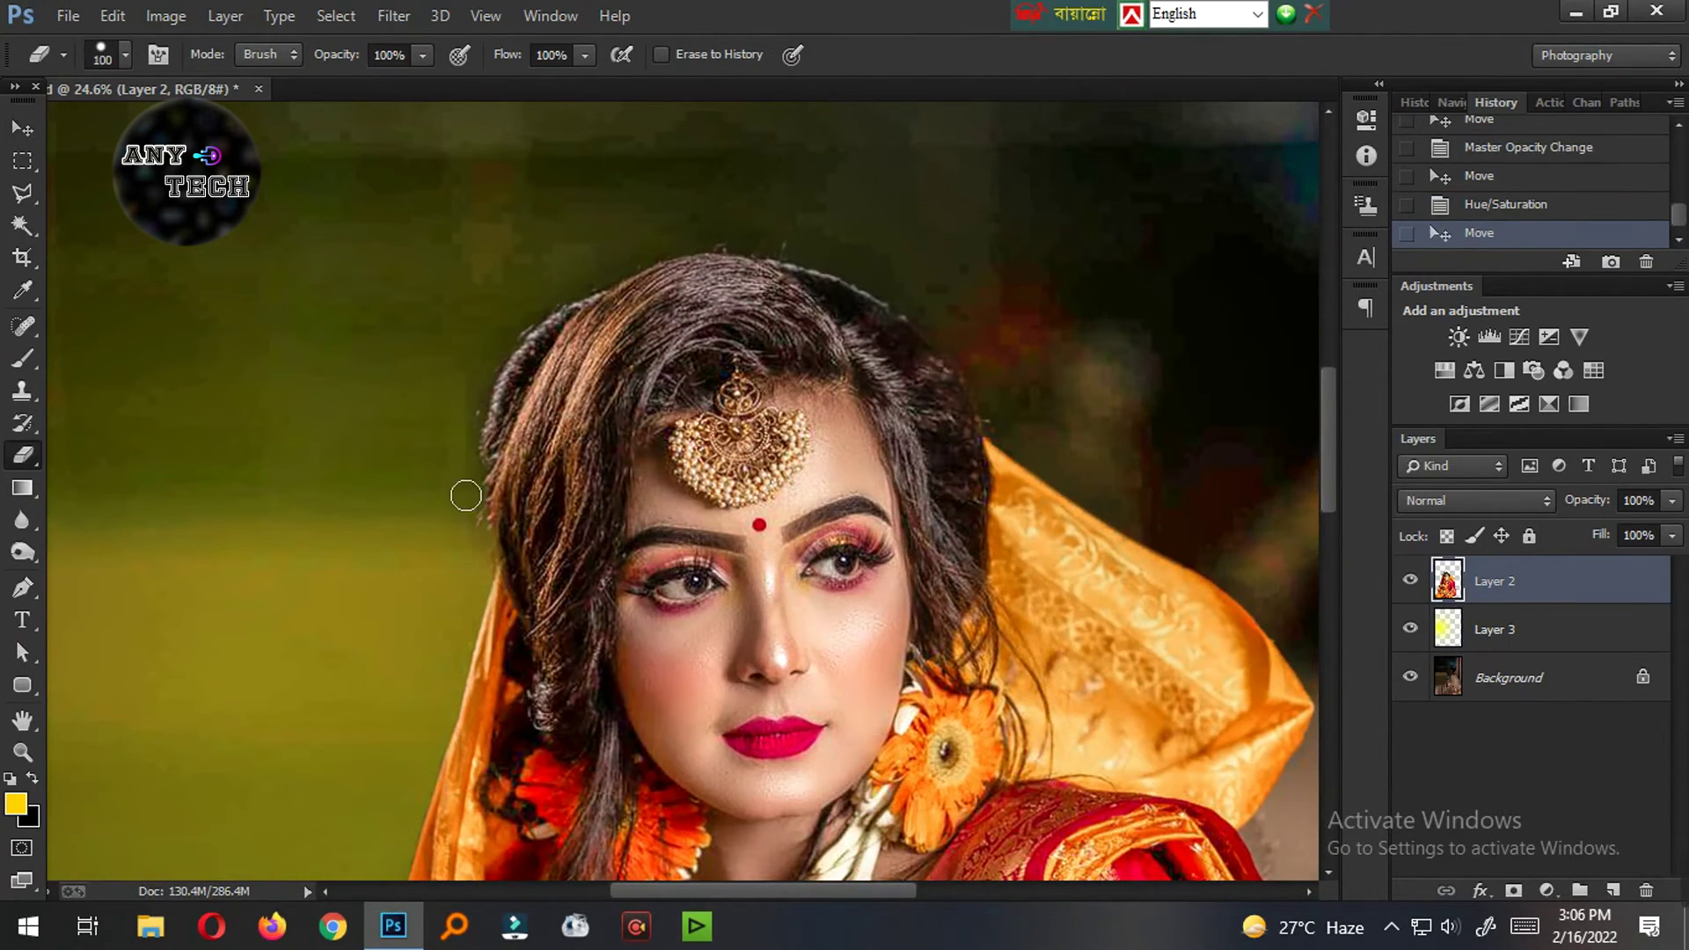
{"action": "left_click", "coordinate": [472, 413]}
{"action": "right_click", "coordinate": [459, 417]}
{"action": "key", "text": "Return"}
Step: Erase Layer 2 along the bride's hair outline with a 175-size soft eraser
{"action": "key", "text": "bracketright"}
{"action": "key", "text": "bracketright"}
{"action": "key", "text": "bracketright"}
{"action": "left_click_drag", "start_coordinate": [472, 395], "coordinate": [475, 536]}
{"action": "left_click_drag", "start_coordinate": [524, 360], "coordinate": [511, 374]}
{"action": "mouse_move", "coordinate": [607, 304]}
{"action": "left_mouse_down"}
{"action": "mouse_move", "coordinate": [747, 273]}
{"action": "mouse_move", "coordinate": [837, 282]}
{"action": "mouse_move", "coordinate": [593, 287]}
{"action": "mouse_move", "coordinate": [784, 253]}
{"action": "mouse_move", "coordinate": [941, 305]}
{"action": "left_mouse_up"}
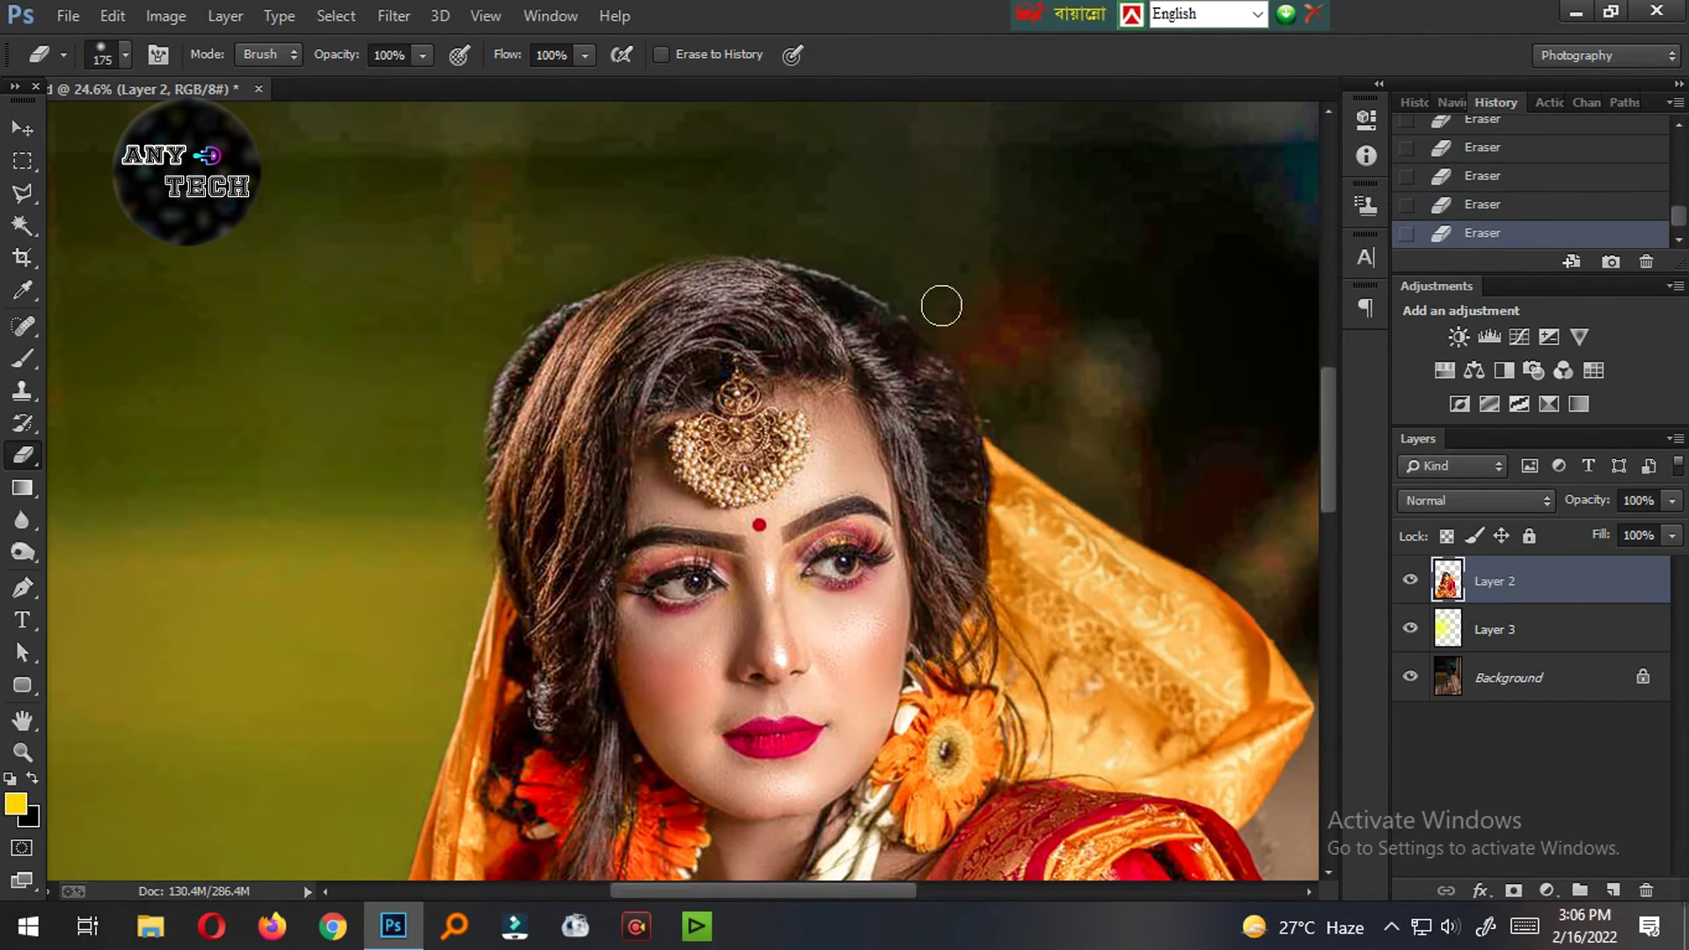
{"action": "scroll", "coordinate": [1222, 561], "scroll_direction": "down", "scroll_amount": 3}
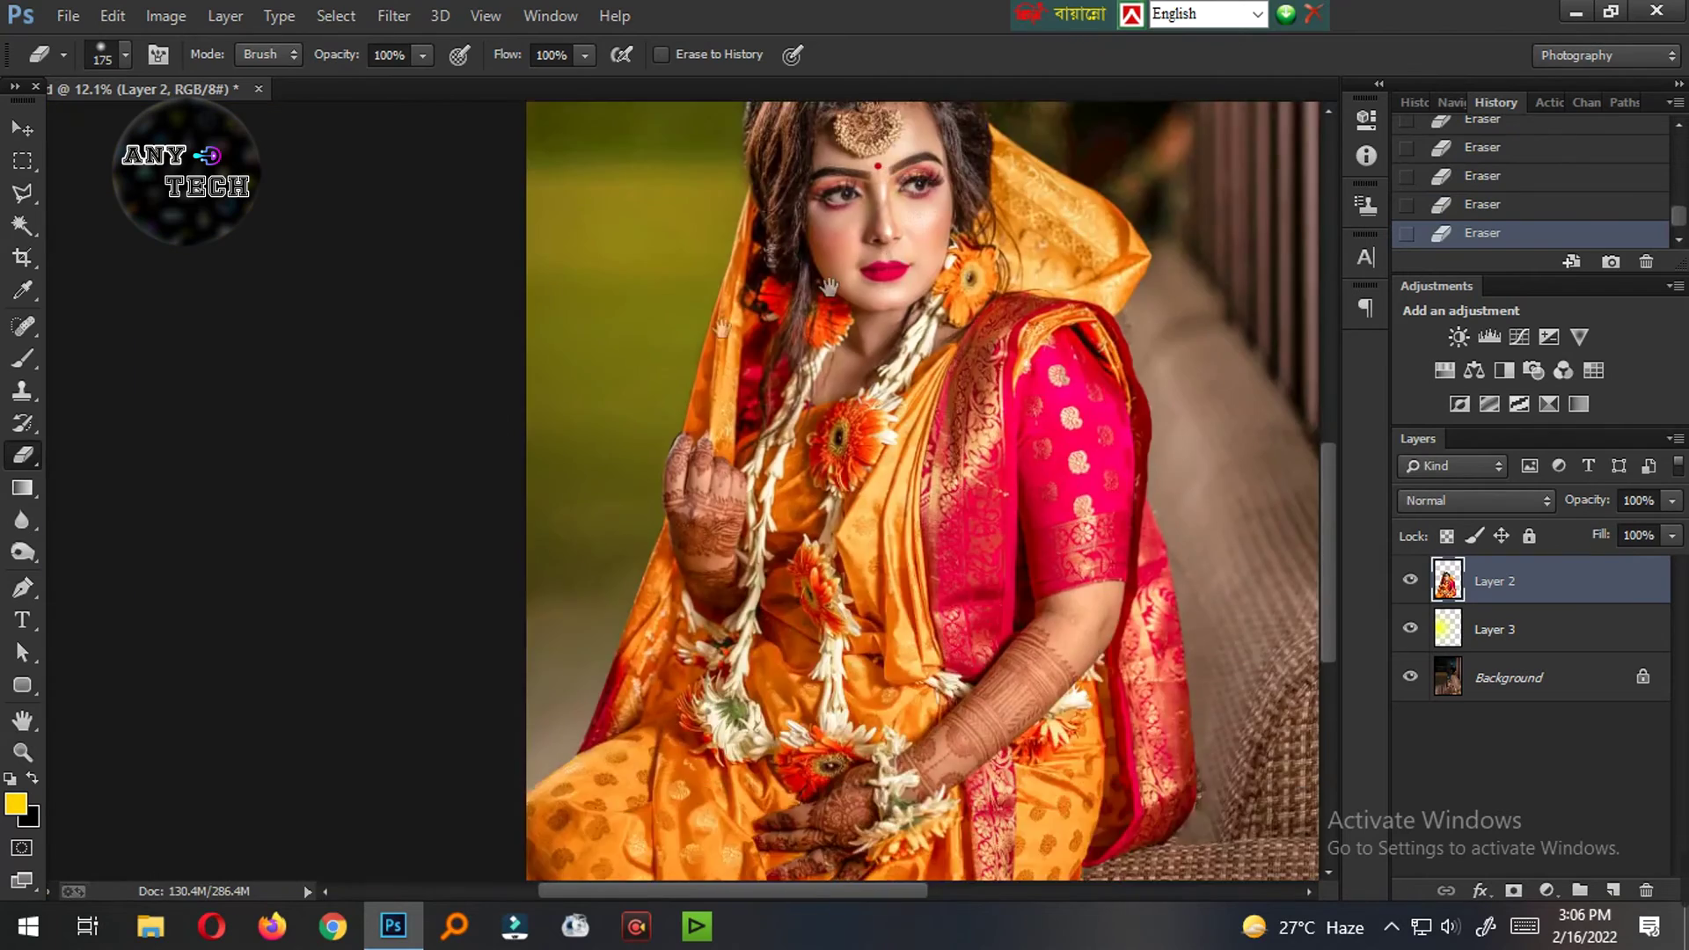
{"action": "scroll", "coordinate": [810, 668], "scroll_direction": "up", "scroll_amount": 2}
{"action": "scroll", "coordinate": [834, 413], "scroll_direction": "up", "scroll_amount": 2}
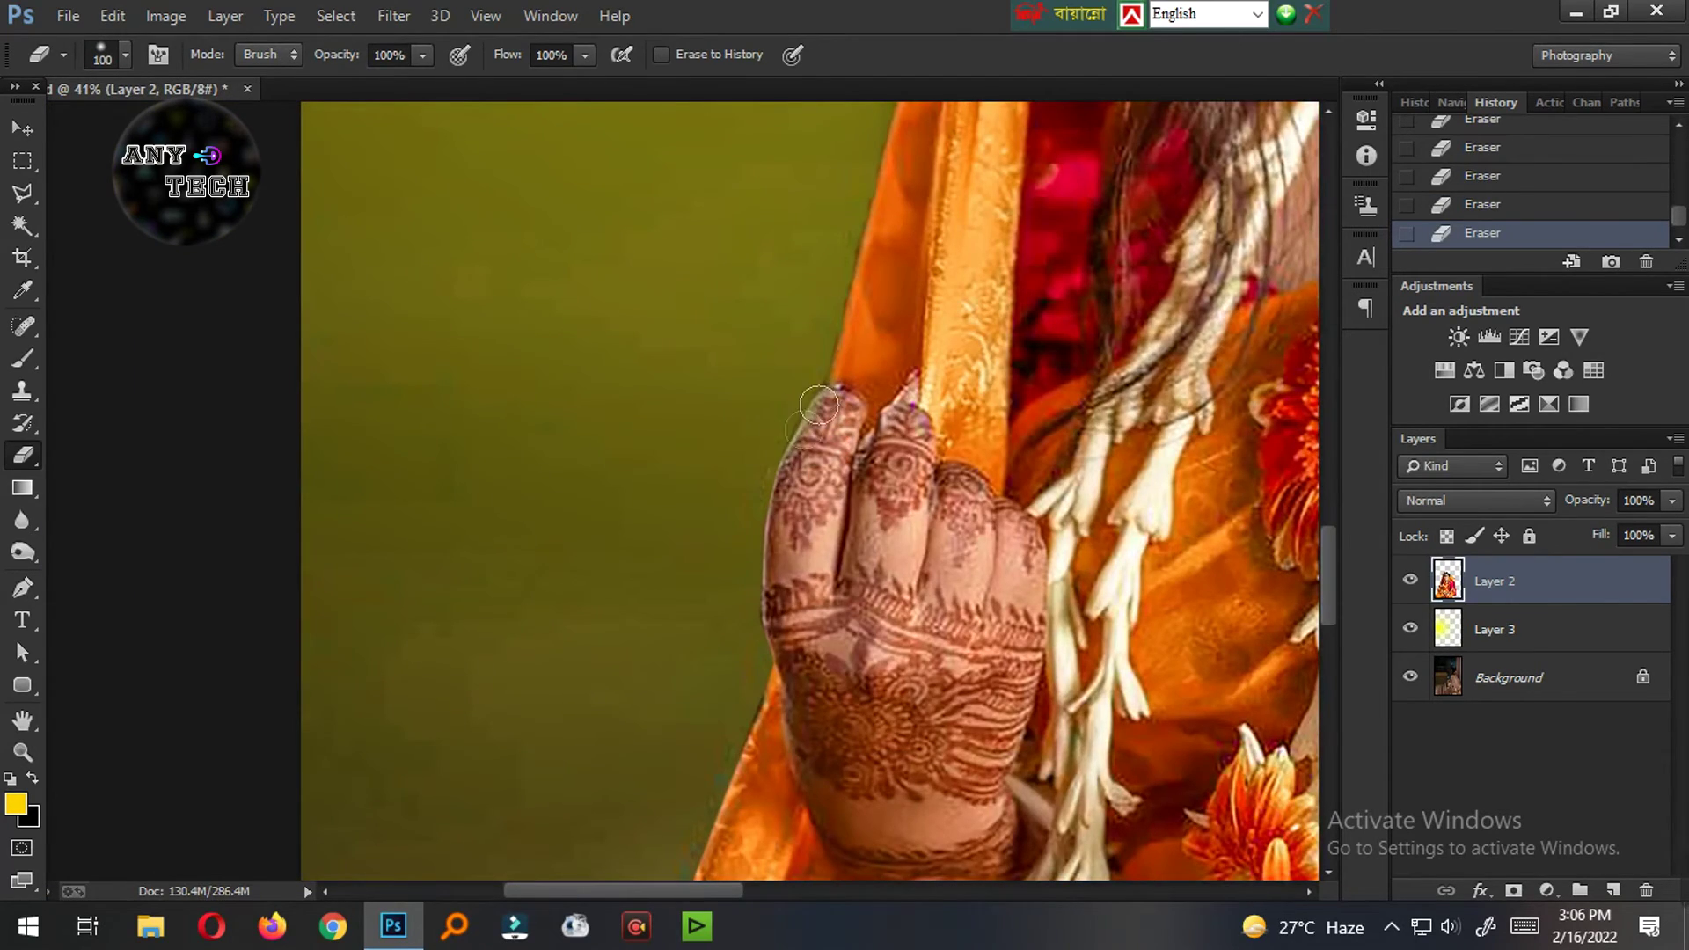
{"action": "scroll", "coordinate": [818, 404], "scroll_direction": "down", "scroll_amount": 2}
{"action": "scroll", "coordinate": [706, 516], "scroll_direction": "down", "scroll_amount": 2}
{"action": "scroll", "coordinate": [792, 484], "scroll_direction": "down", "scroll_amount": 2}
{"action": "scroll", "coordinate": [871, 453], "scroll_direction": "down", "scroll_amount": 2}
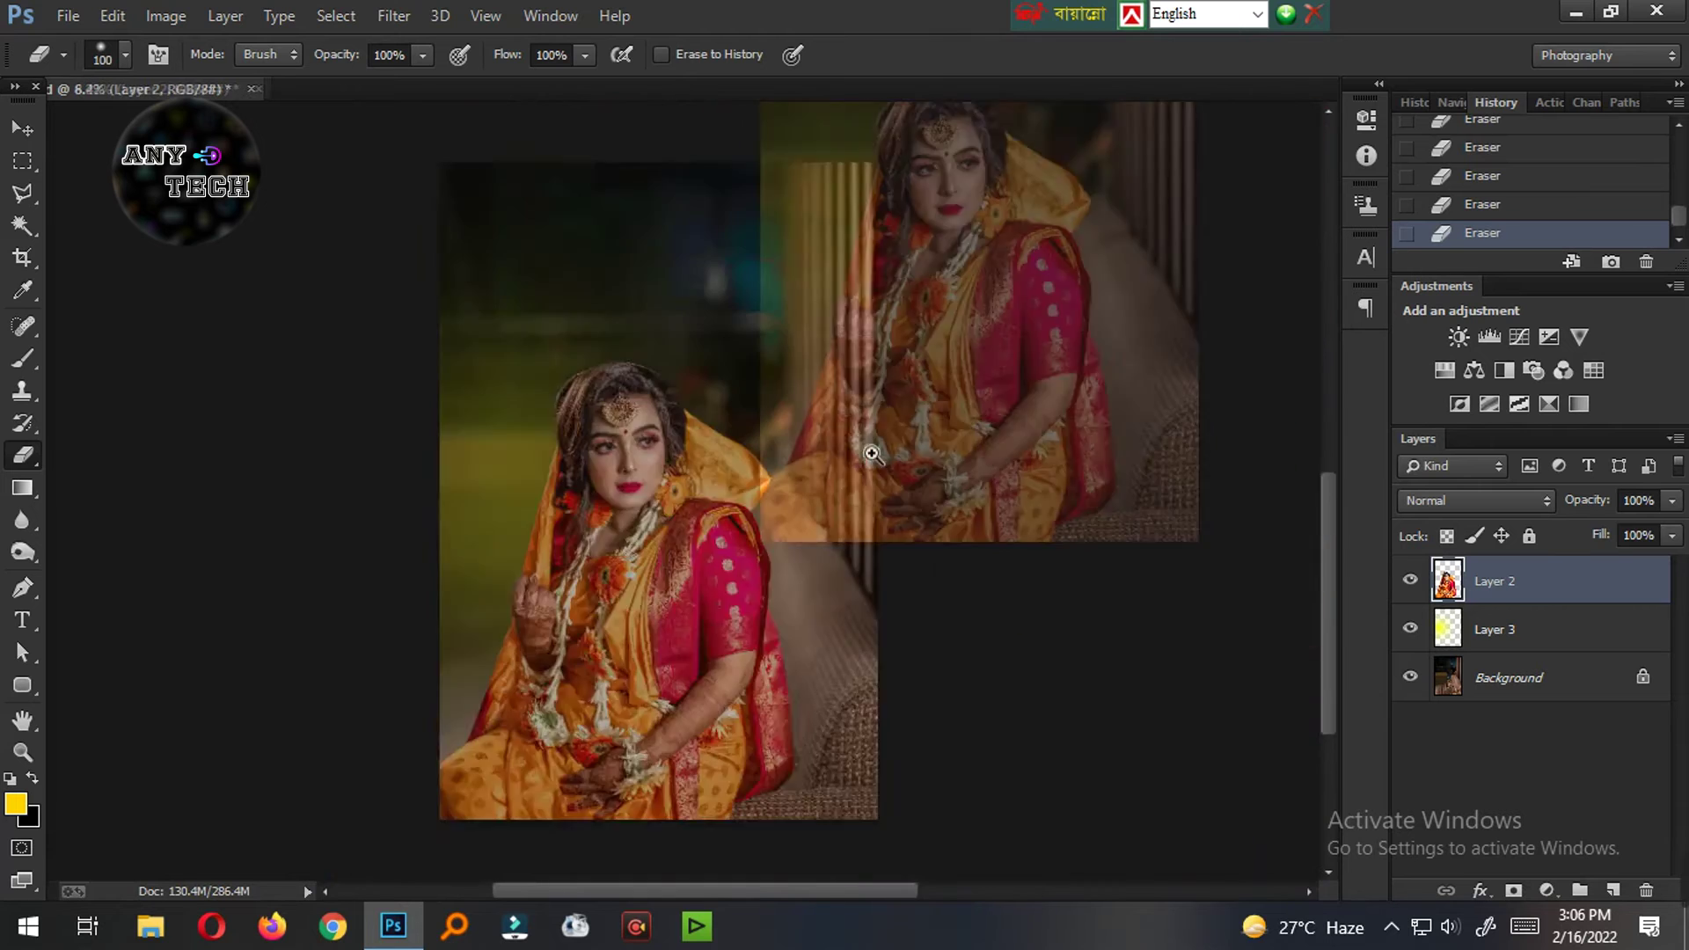
{"action": "scroll", "coordinate": [871, 453], "scroll_direction": "up", "scroll_amount": 2}
Step: Realign Layer 3 over the photo, merge it down and save
{"action": "key", "text": "v"}
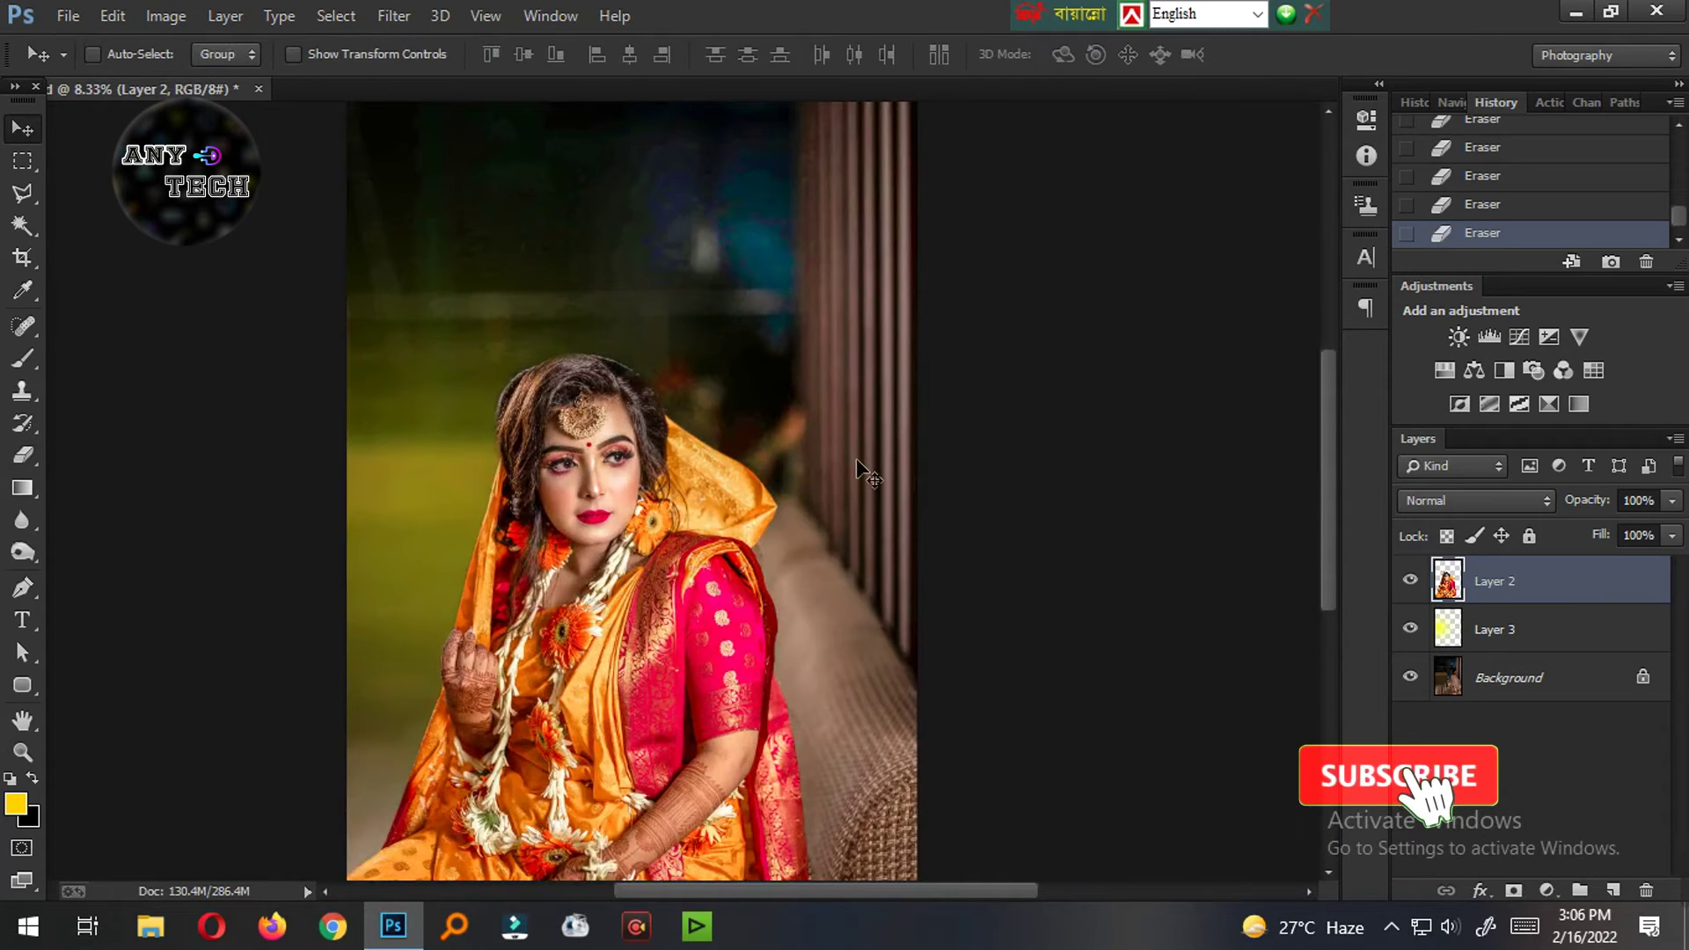
{"action": "left_click", "coordinate": [1496, 629]}
{"action": "left_click_drag", "start_coordinate": [1300, 483], "coordinate": [911, 458]}
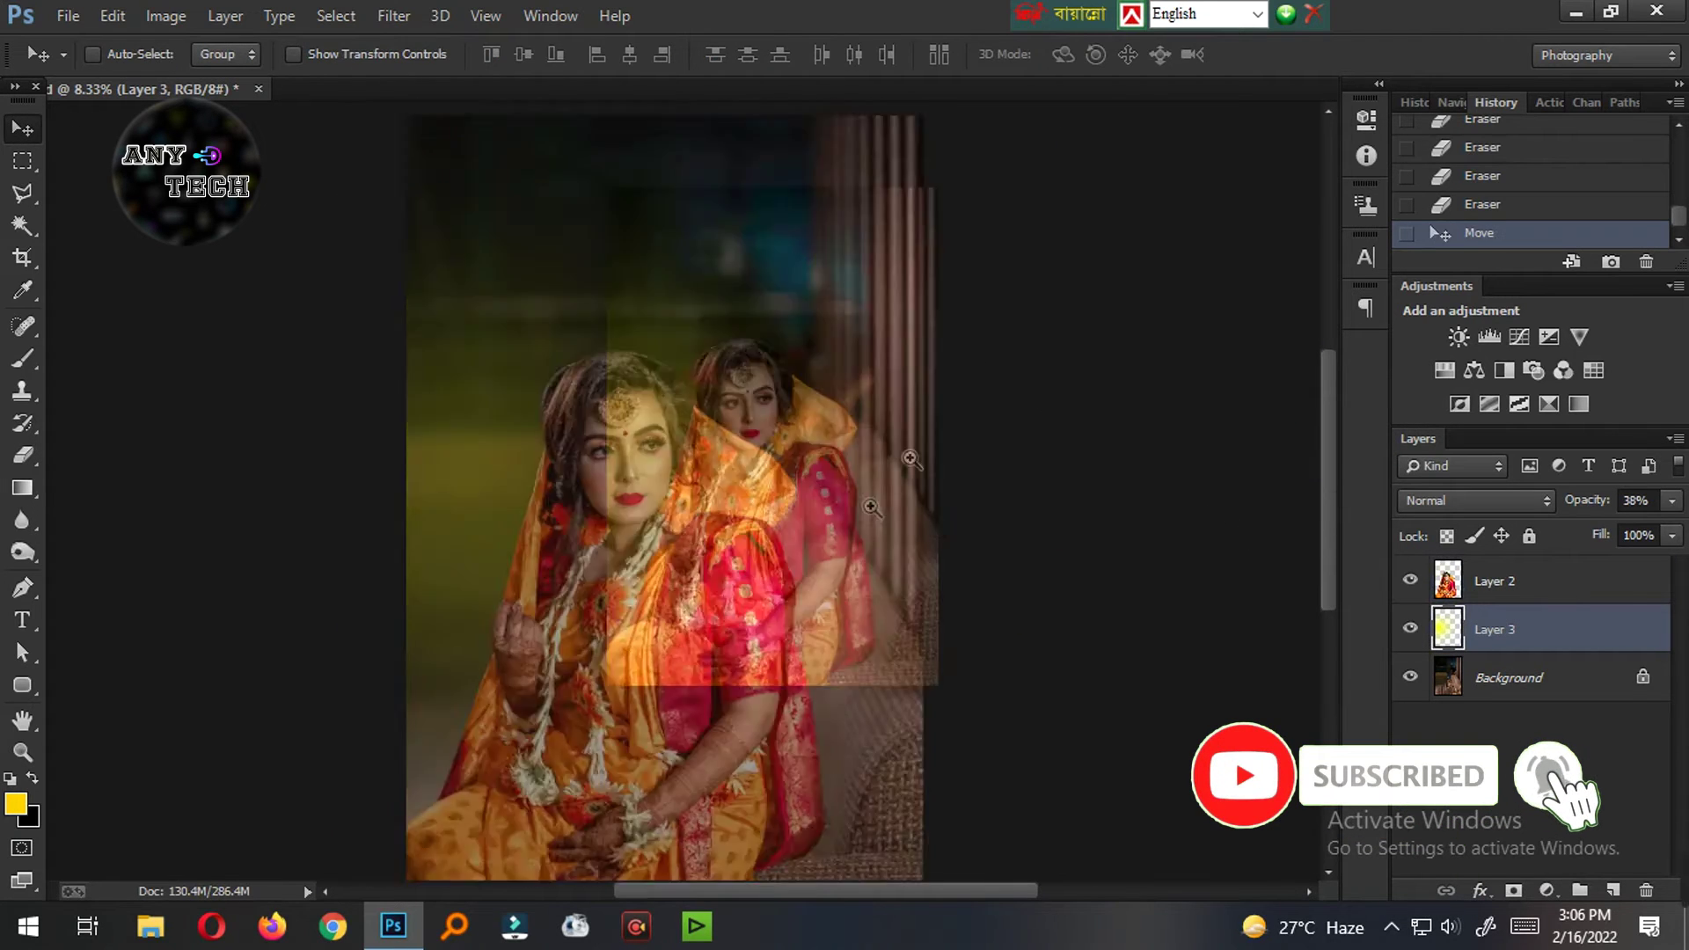
{"action": "scroll", "coordinate": [871, 508], "scroll_direction": "down", "scroll_amount": 3}
{"action": "scroll", "coordinate": [660, 423], "scroll_direction": "up", "scroll_amount": 1}
{"action": "left_click_drag", "start_coordinate": [555, 427], "coordinate": [746, 484]}
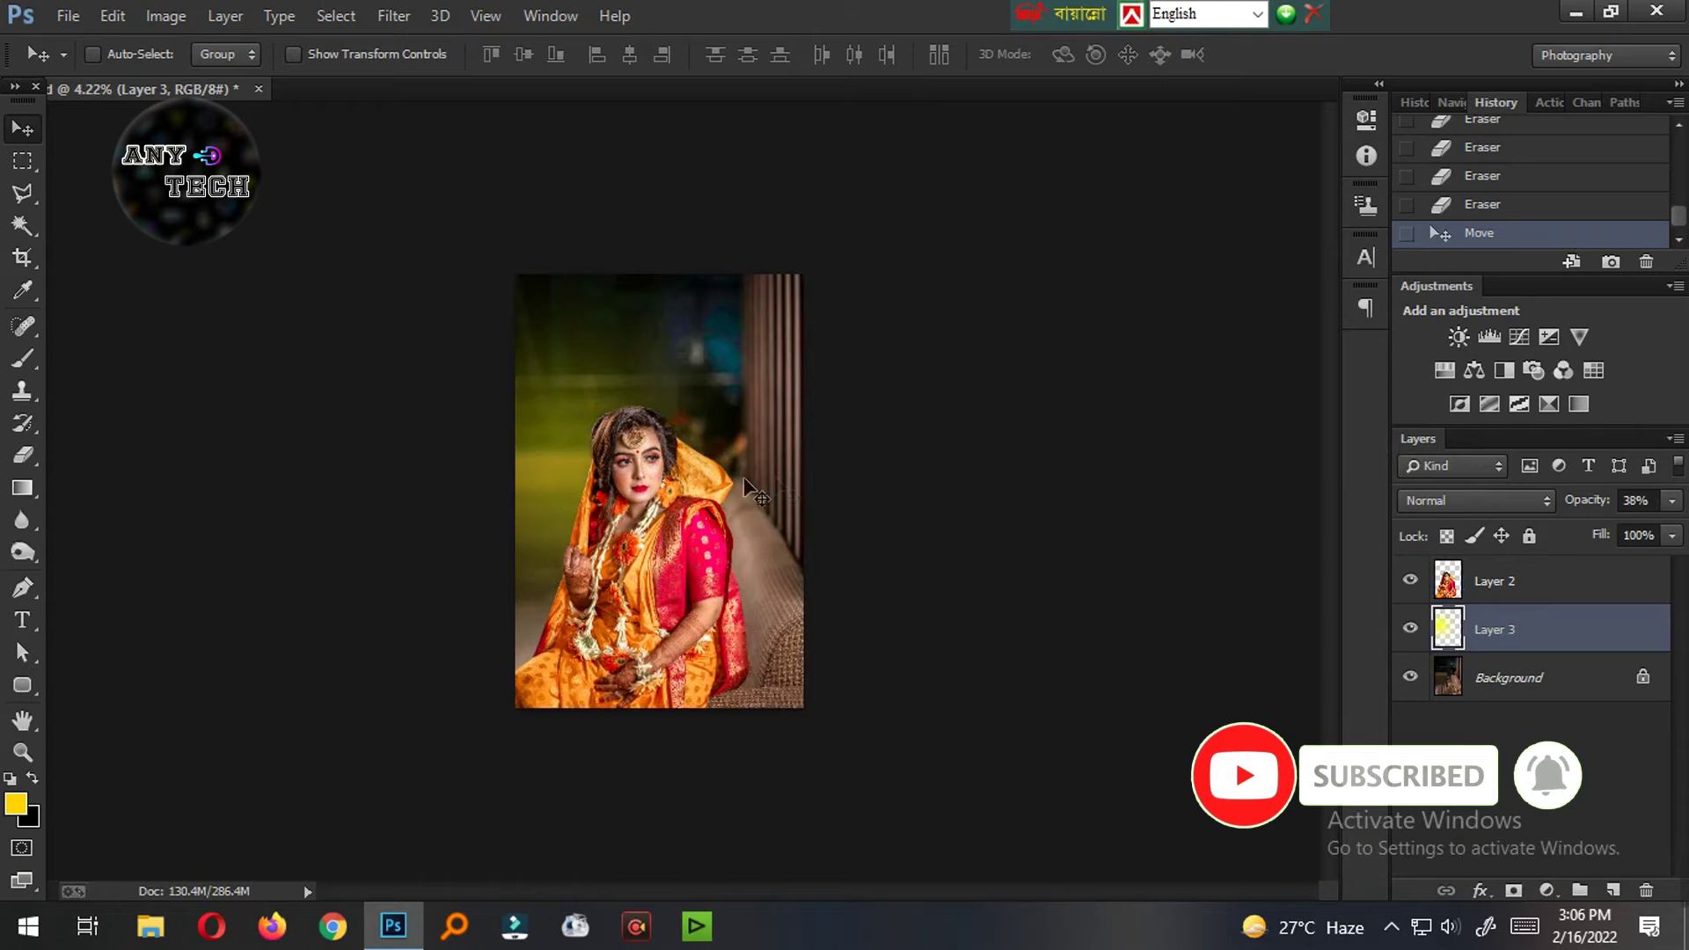
{"action": "scroll", "coordinate": [746, 484], "scroll_direction": "up", "scroll_amount": 3}
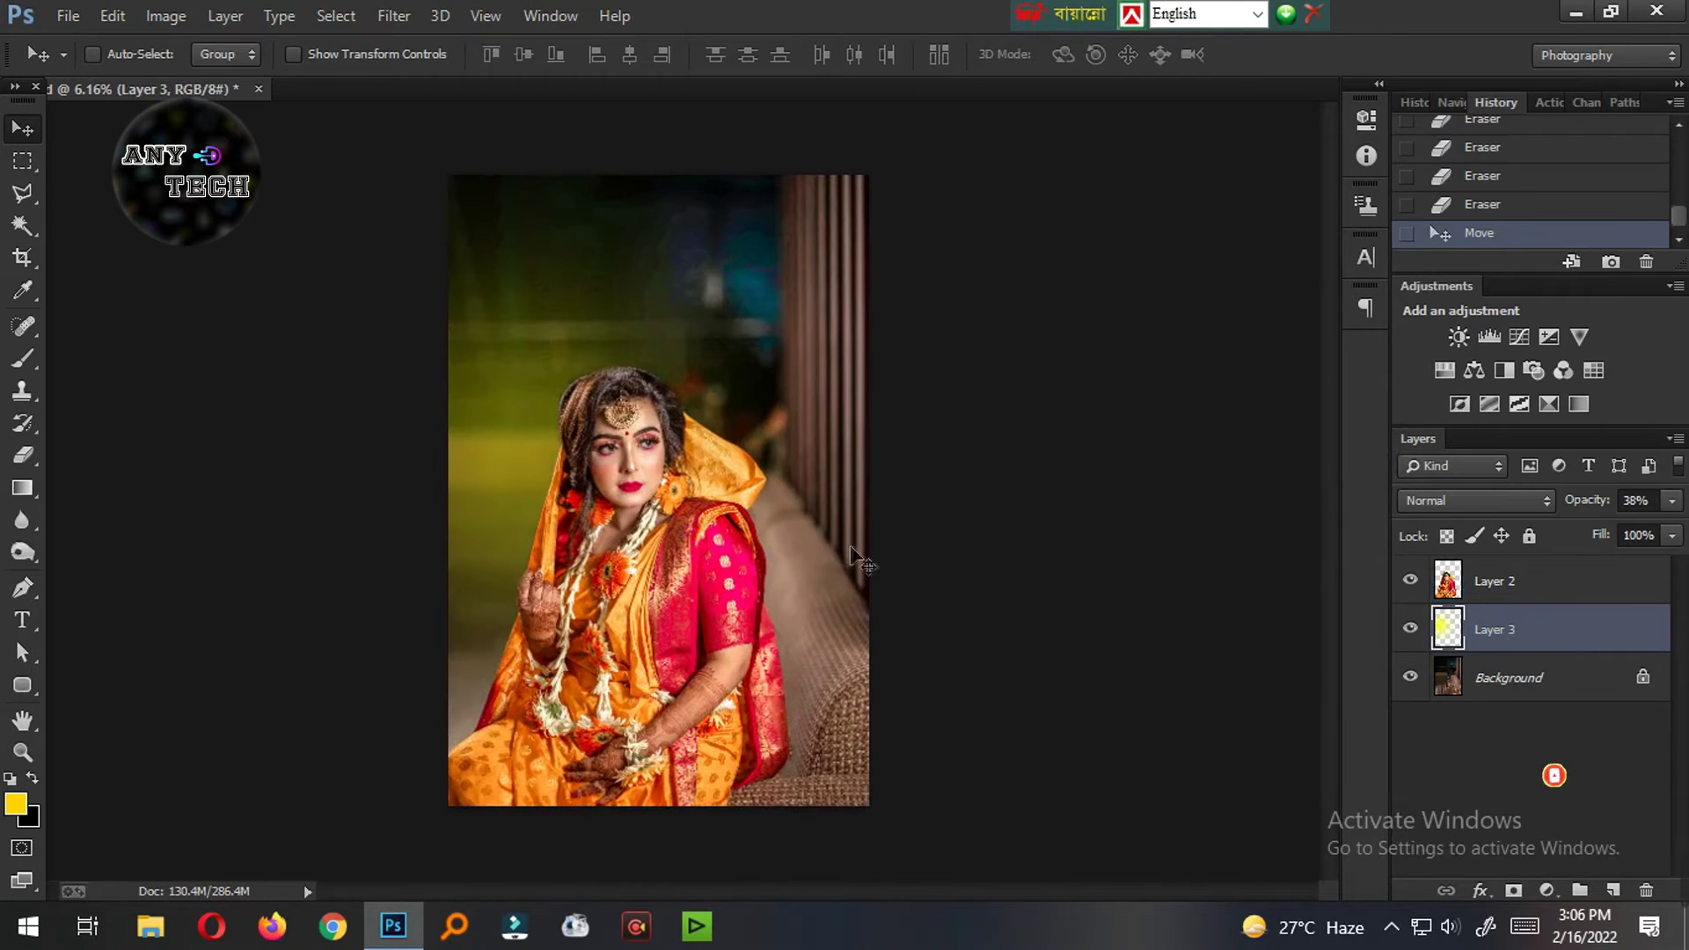
{"action": "key", "text": "ctrl+e"}
{"action": "key", "text": "ctrl+s"}
Step: Colorize the background with Hue/Saturation at Hue 129 and Saturation 6
{"action": "key", "text": "i"}
{"action": "key", "text": "ctrl+u"}
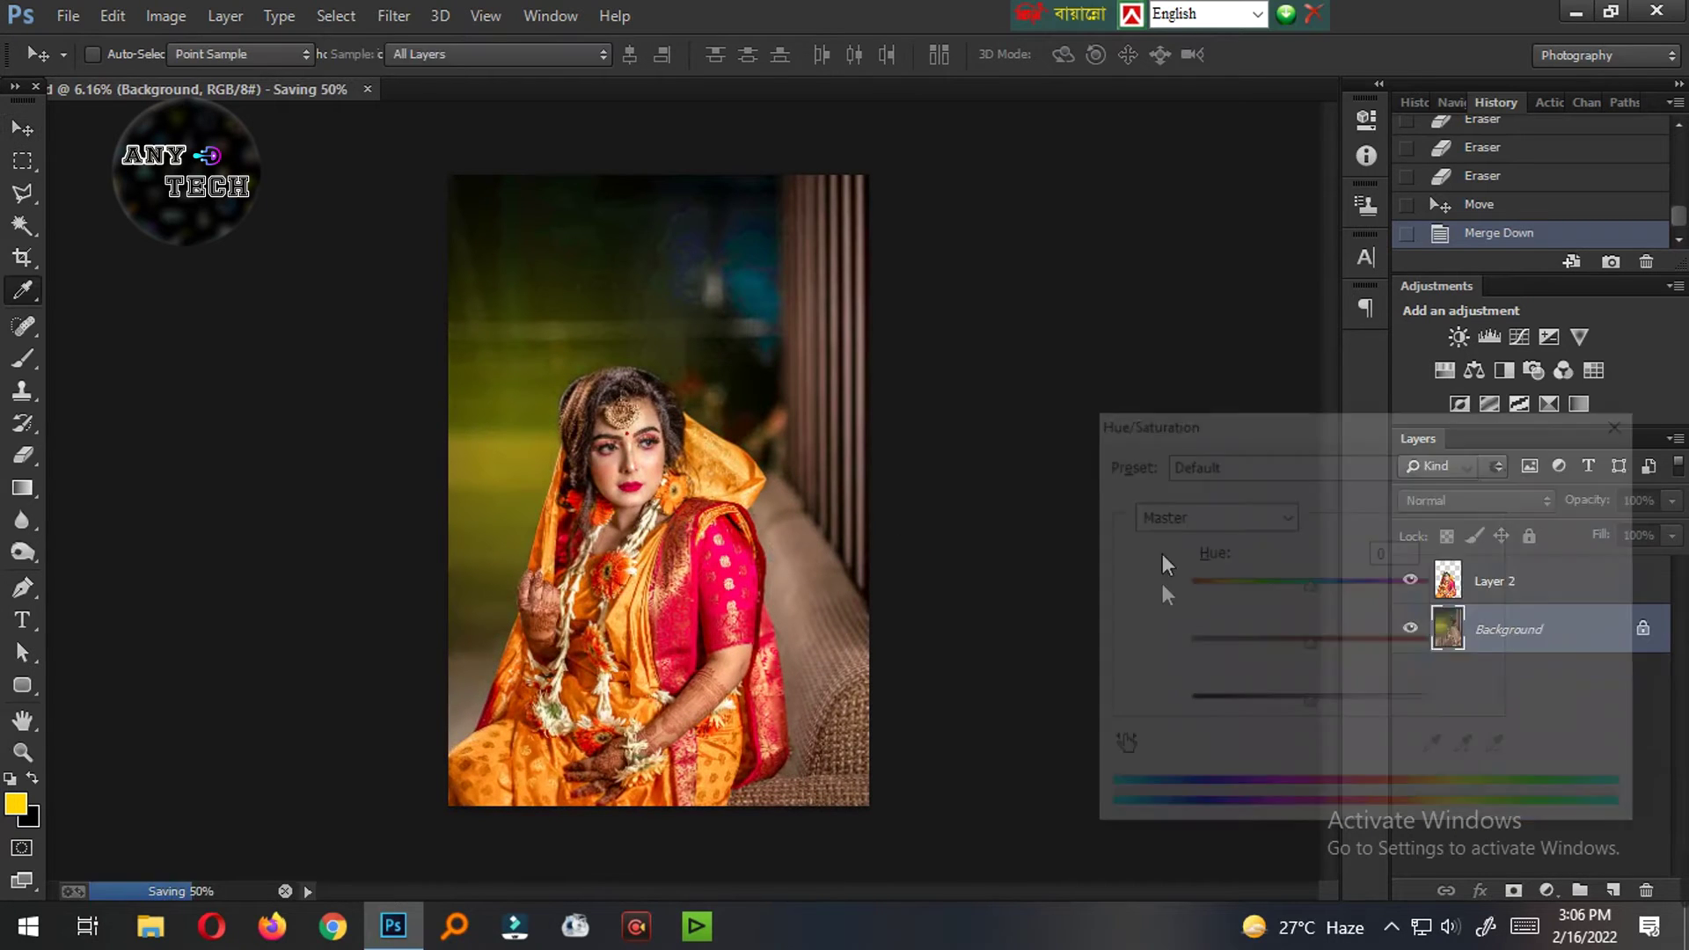
{"action": "left_click", "coordinate": [1542, 729]}
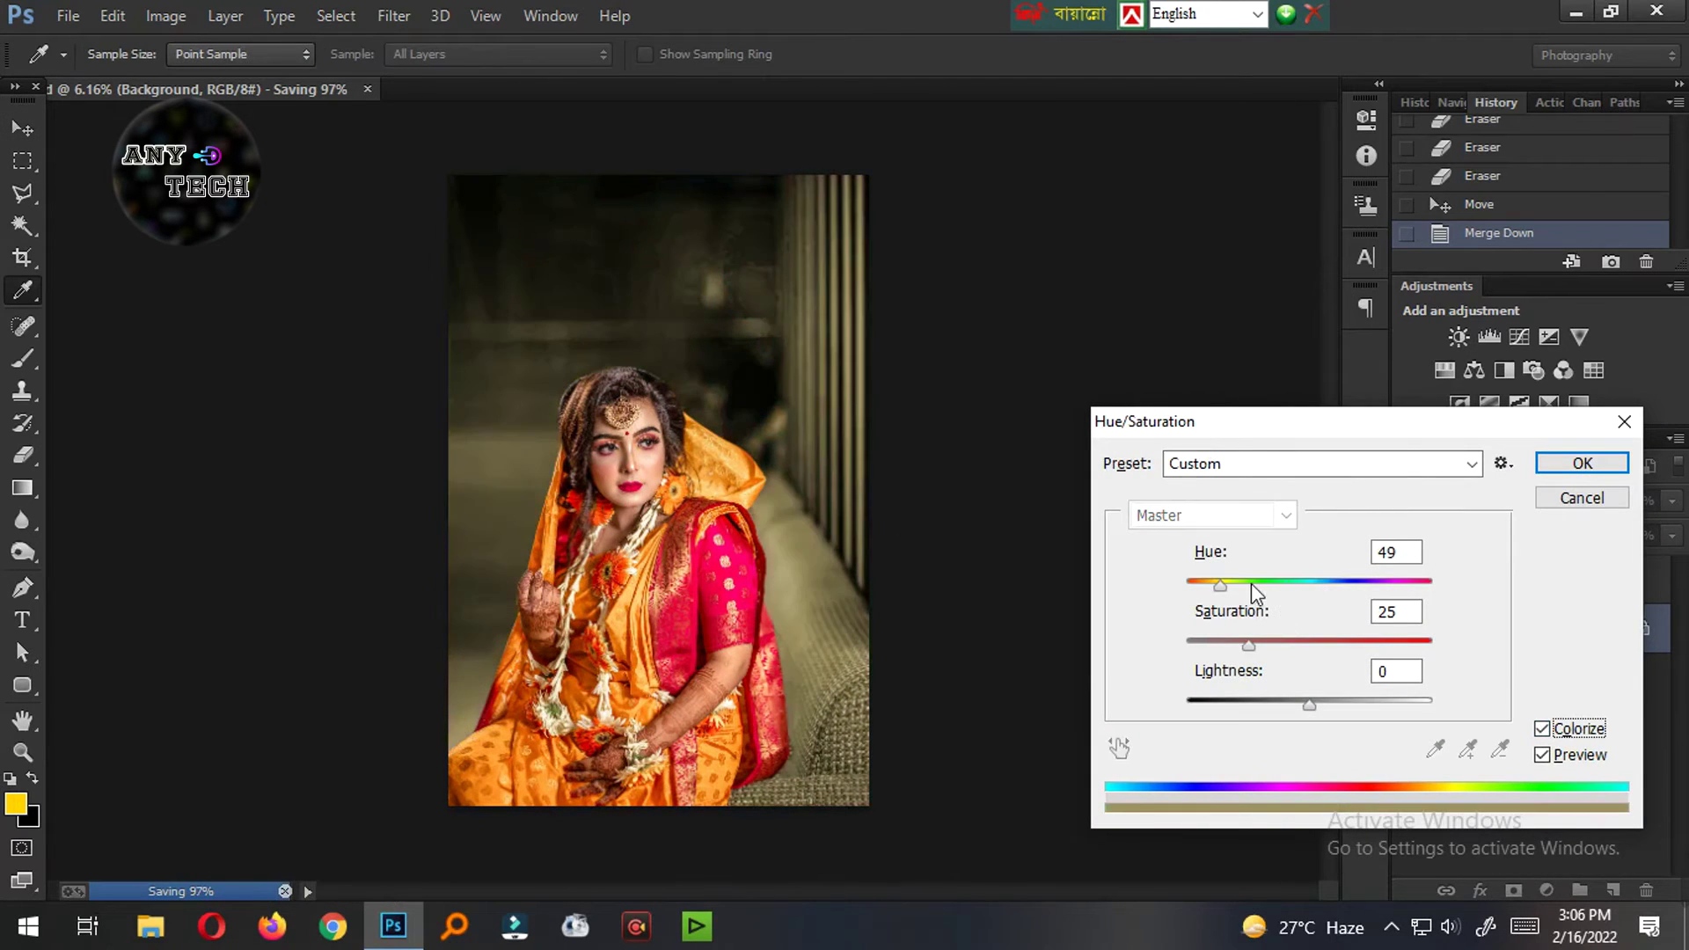
{"action": "mouse_move", "coordinate": [1221, 585]}
{"action": "left_mouse_down"}
{"action": "mouse_move", "coordinate": [1269, 587]}
{"action": "mouse_move", "coordinate": [1223, 588]}
{"action": "left_mouse_up"}
{"action": "mouse_move", "coordinate": [1260, 647]}
{"action": "left_mouse_down"}
{"action": "mouse_move", "coordinate": [1200, 653]}
{"action": "mouse_move", "coordinate": [1255, 647]}
{"action": "left_mouse_up"}
{"action": "key", "text": "Return"}
Step: Merge all visible layers into a single layer
{"action": "scroll", "coordinate": [1091, 577], "scroll_direction": "down", "scroll_amount": 3}
{"action": "scroll", "coordinate": [736, 585], "scroll_direction": "up", "scroll_amount": 4}
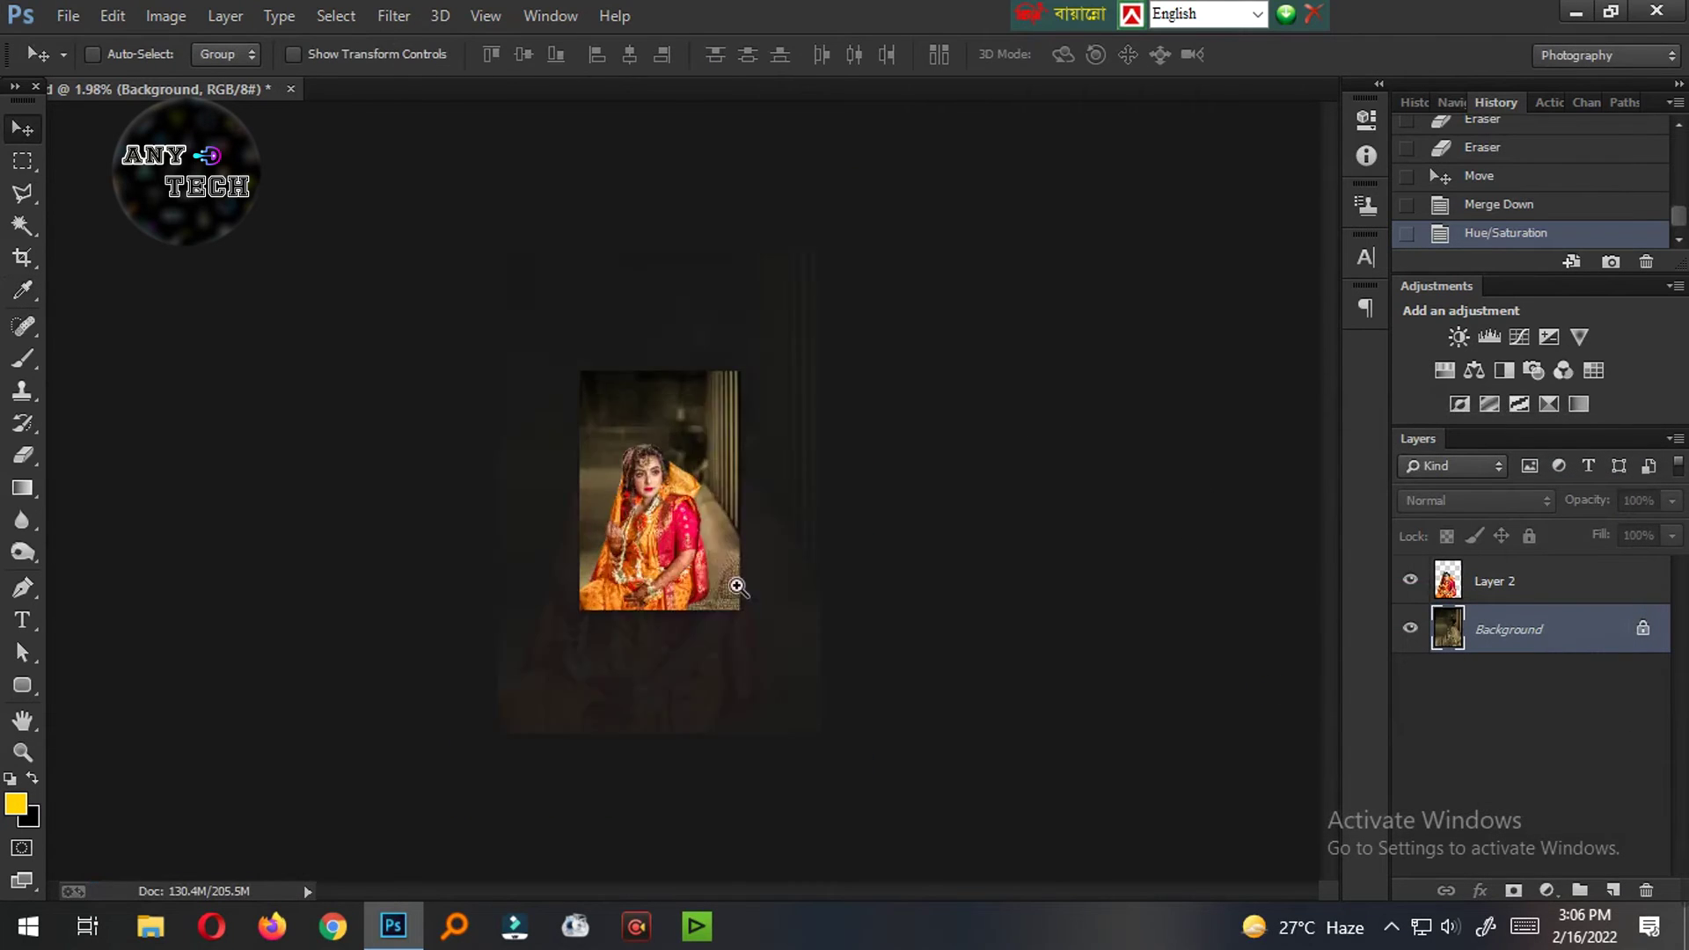
{"action": "key", "text": "ctrl+shift+e"}
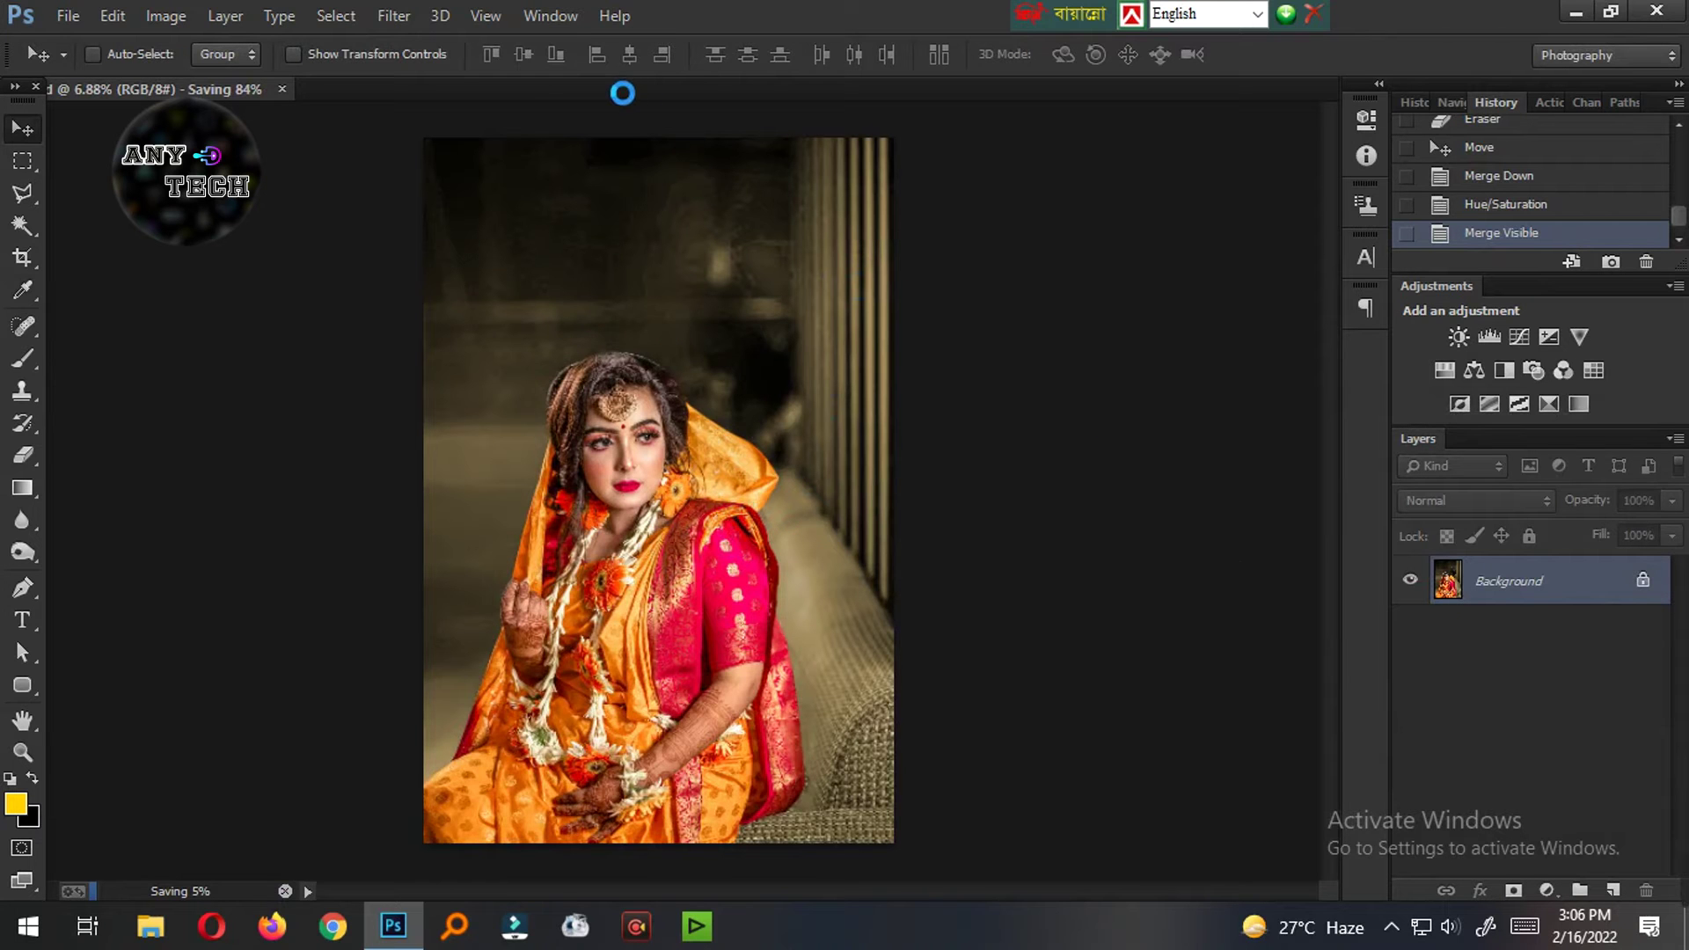
Step: Darken the photo's edges with a Camera Raw radial filter drawn around the bride, then compare before and after
{"action": "key", "text": "ctrl+shift+a"}
{"action": "left_click", "coordinate": [337, 71]}
{"action": "mouse_move", "coordinate": [700, 314]}
{"action": "left_mouse_down"}
{"action": "mouse_move", "coordinate": [922, 530]}
{"action": "mouse_move", "coordinate": [731, 771]}
{"action": "left_mouse_up"}
{"action": "left_click", "coordinate": [1607, 859]}
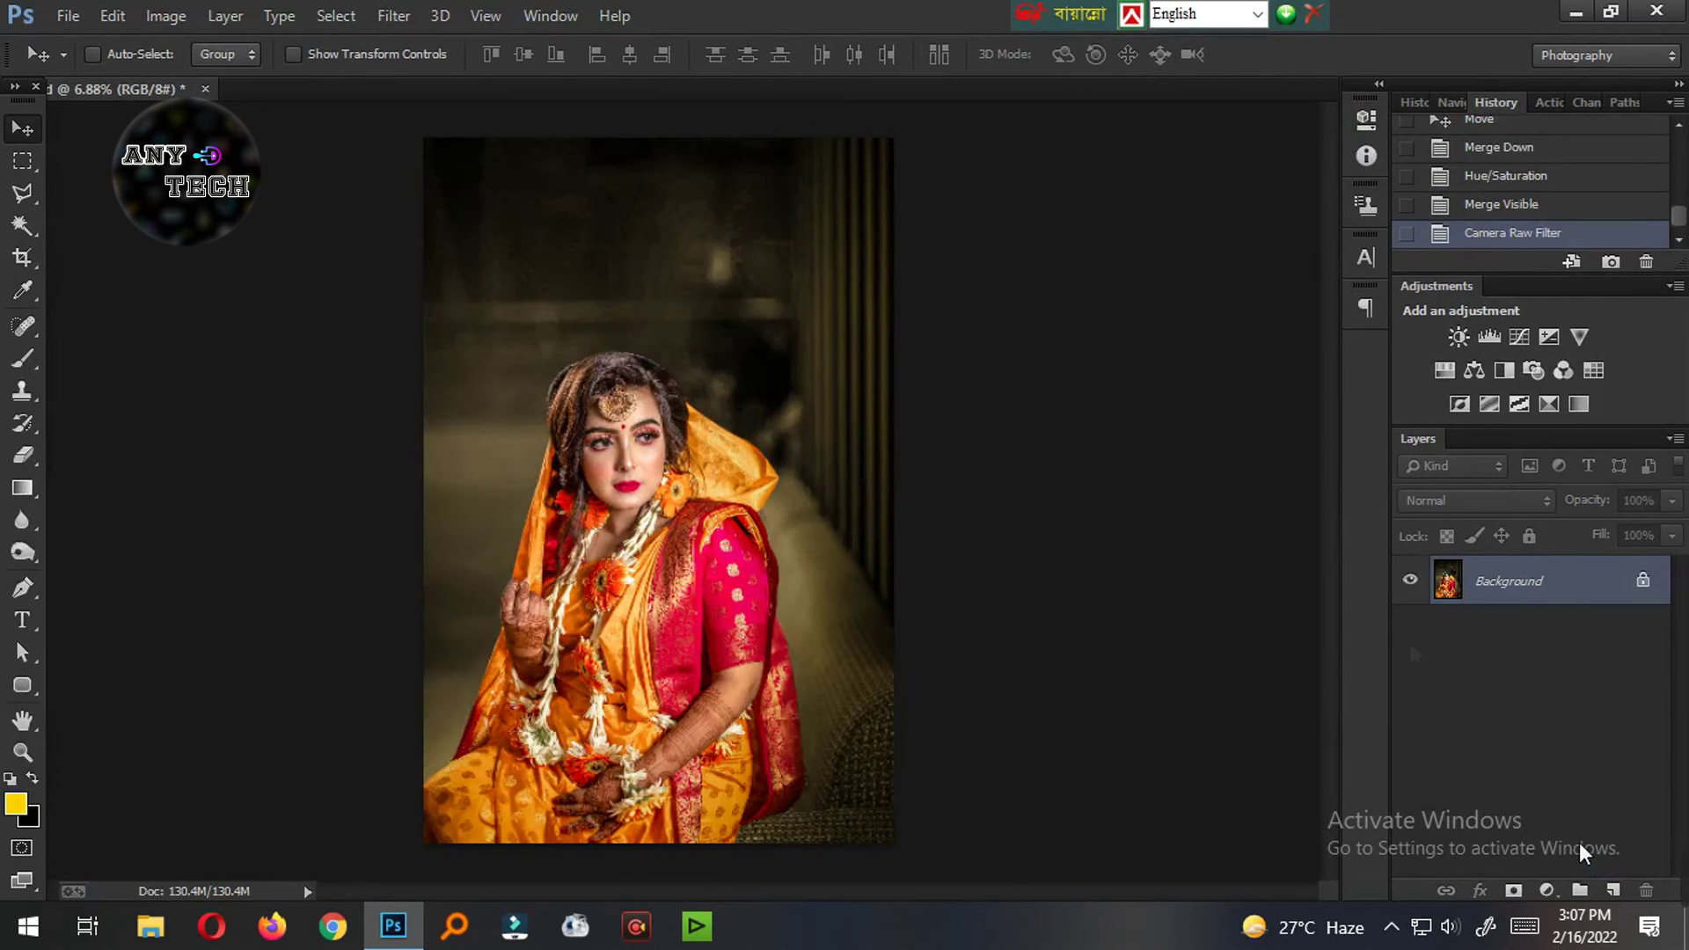
{"action": "left_click", "coordinate": [1502, 204]}
{"action": "left_click", "coordinate": [1513, 232]}
{"action": "scroll", "coordinate": [583, 550], "scroll_direction": "up", "scroll_amount": 3}
{"action": "scroll", "coordinate": [583, 550], "scroll_direction": "up", "scroll_amount": 2}
Step: Switch to the Mixer Brush and smooth the skin on the bride's neck, adjusting brush size
{"action": "right_click", "coordinate": [18, 357]}
{"action": "left_click", "coordinate": [172, 430]}
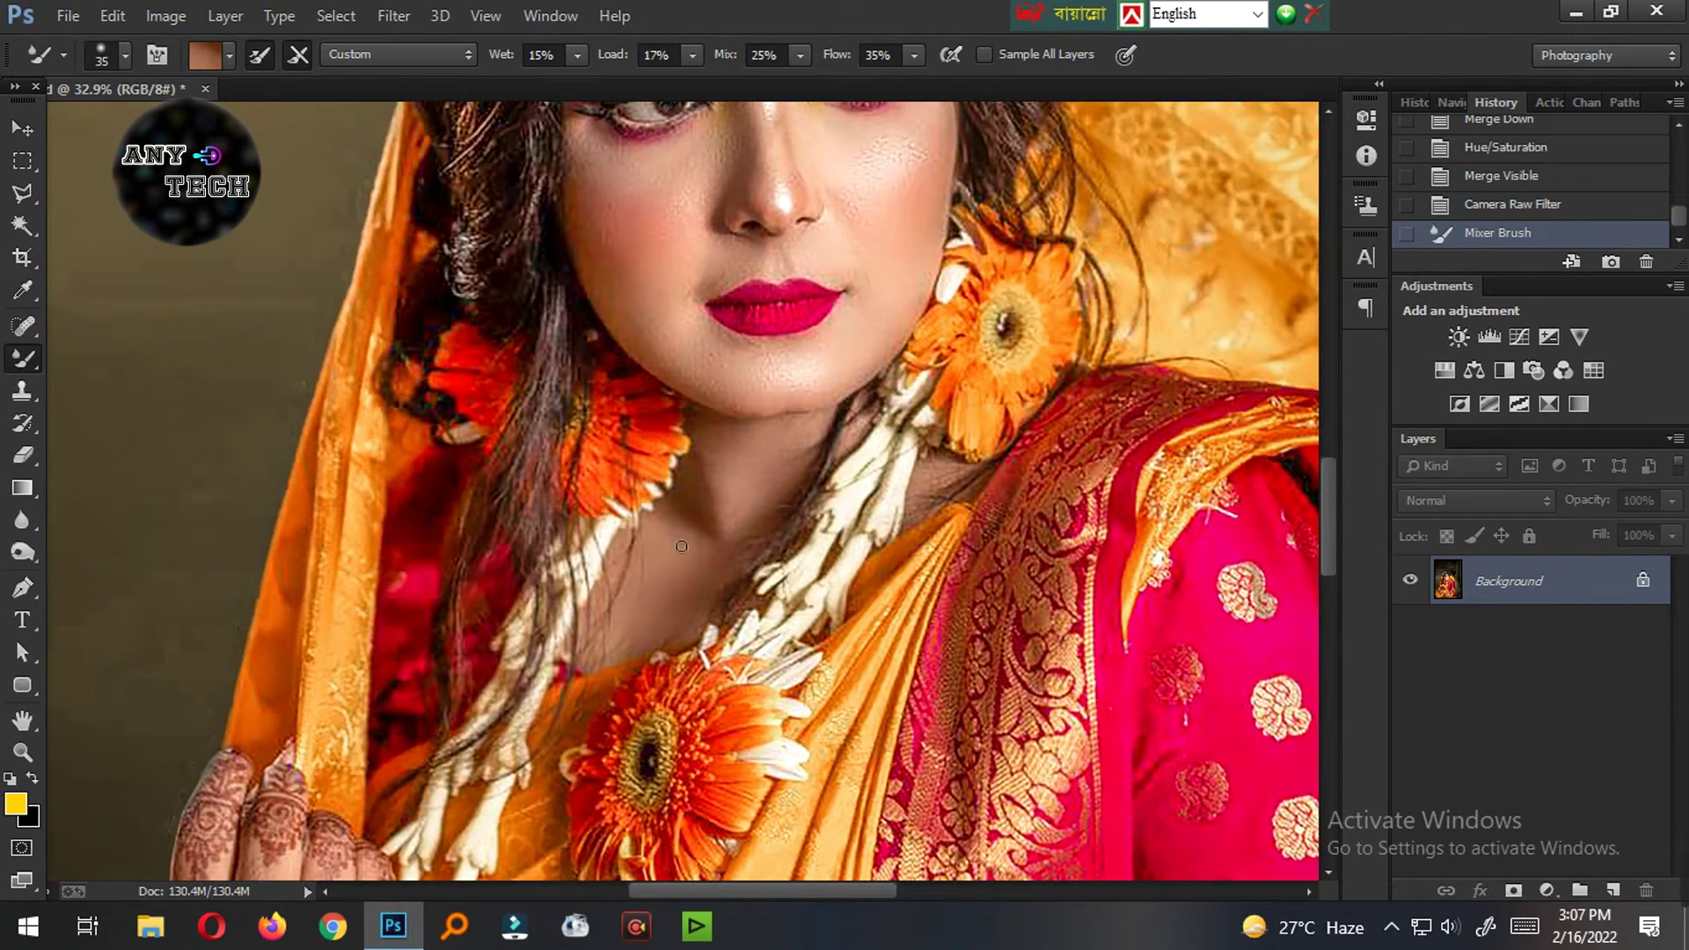
{"action": "mouse_move", "coordinate": [726, 521]}
{"action": "left_mouse_down"}
{"action": "mouse_move", "coordinate": [735, 510]}
{"action": "mouse_move", "coordinate": [712, 563]}
{"action": "left_mouse_up"}
{"action": "key", "text": "bracketright"}
{"action": "key", "text": "bracketright"}
{"action": "key", "text": "bracketright"}
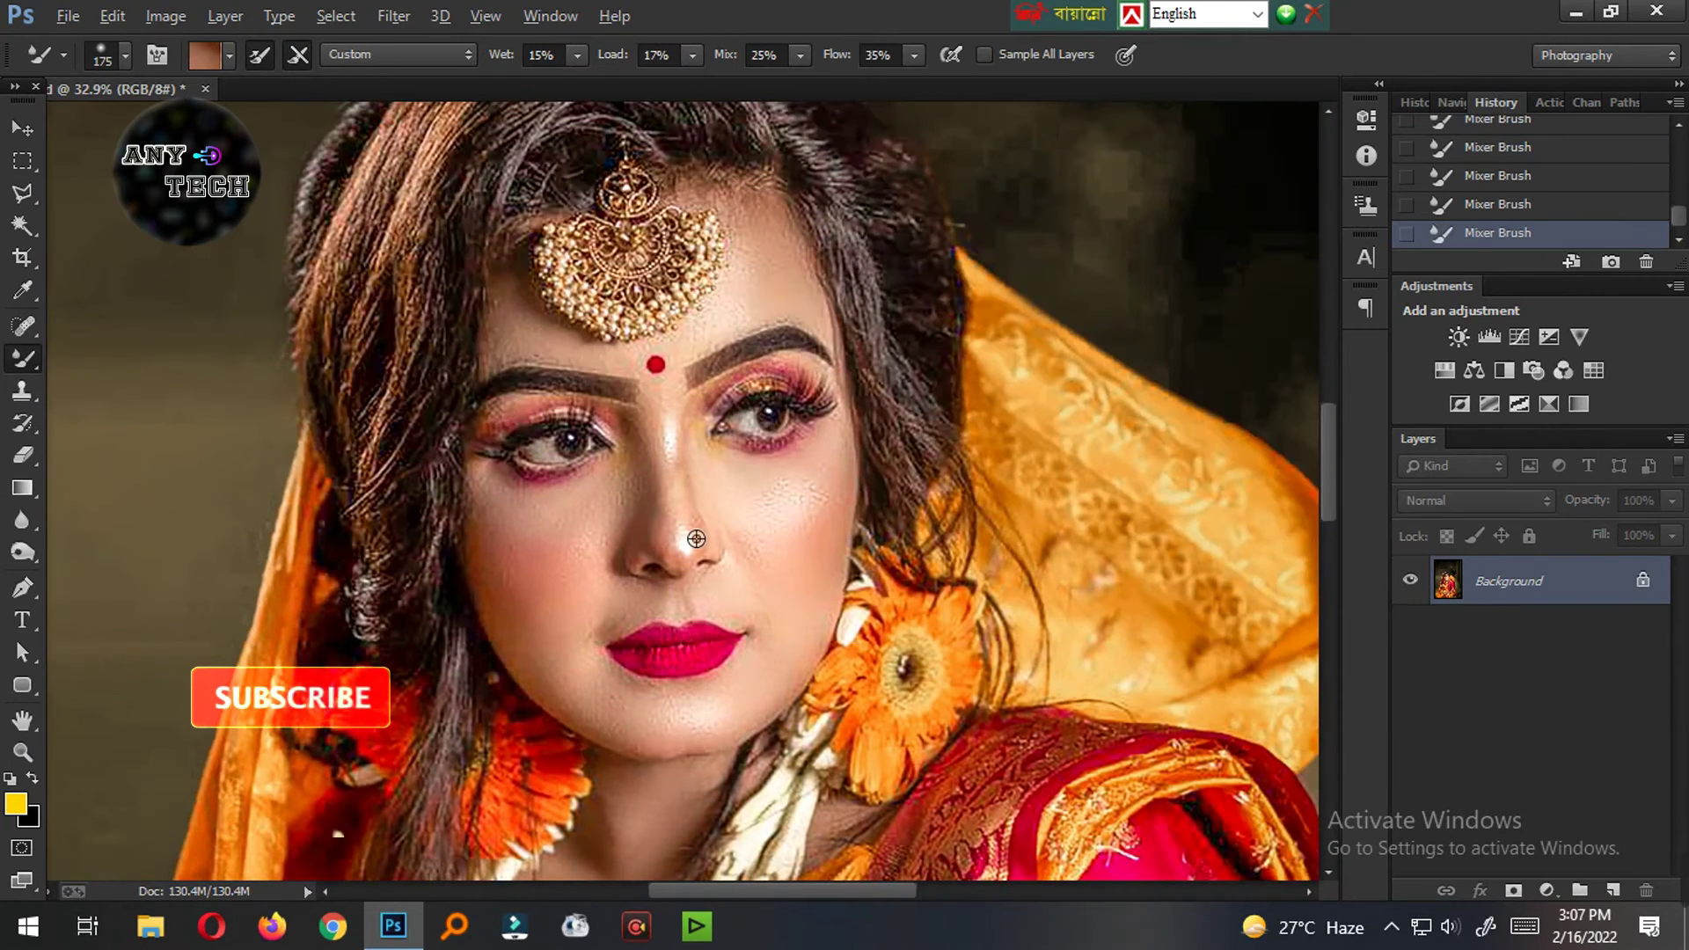
{"action": "key", "text": "bracketleft"}
{"action": "key", "text": "bracketleft"}
{"action": "key", "text": "bracketleft"}
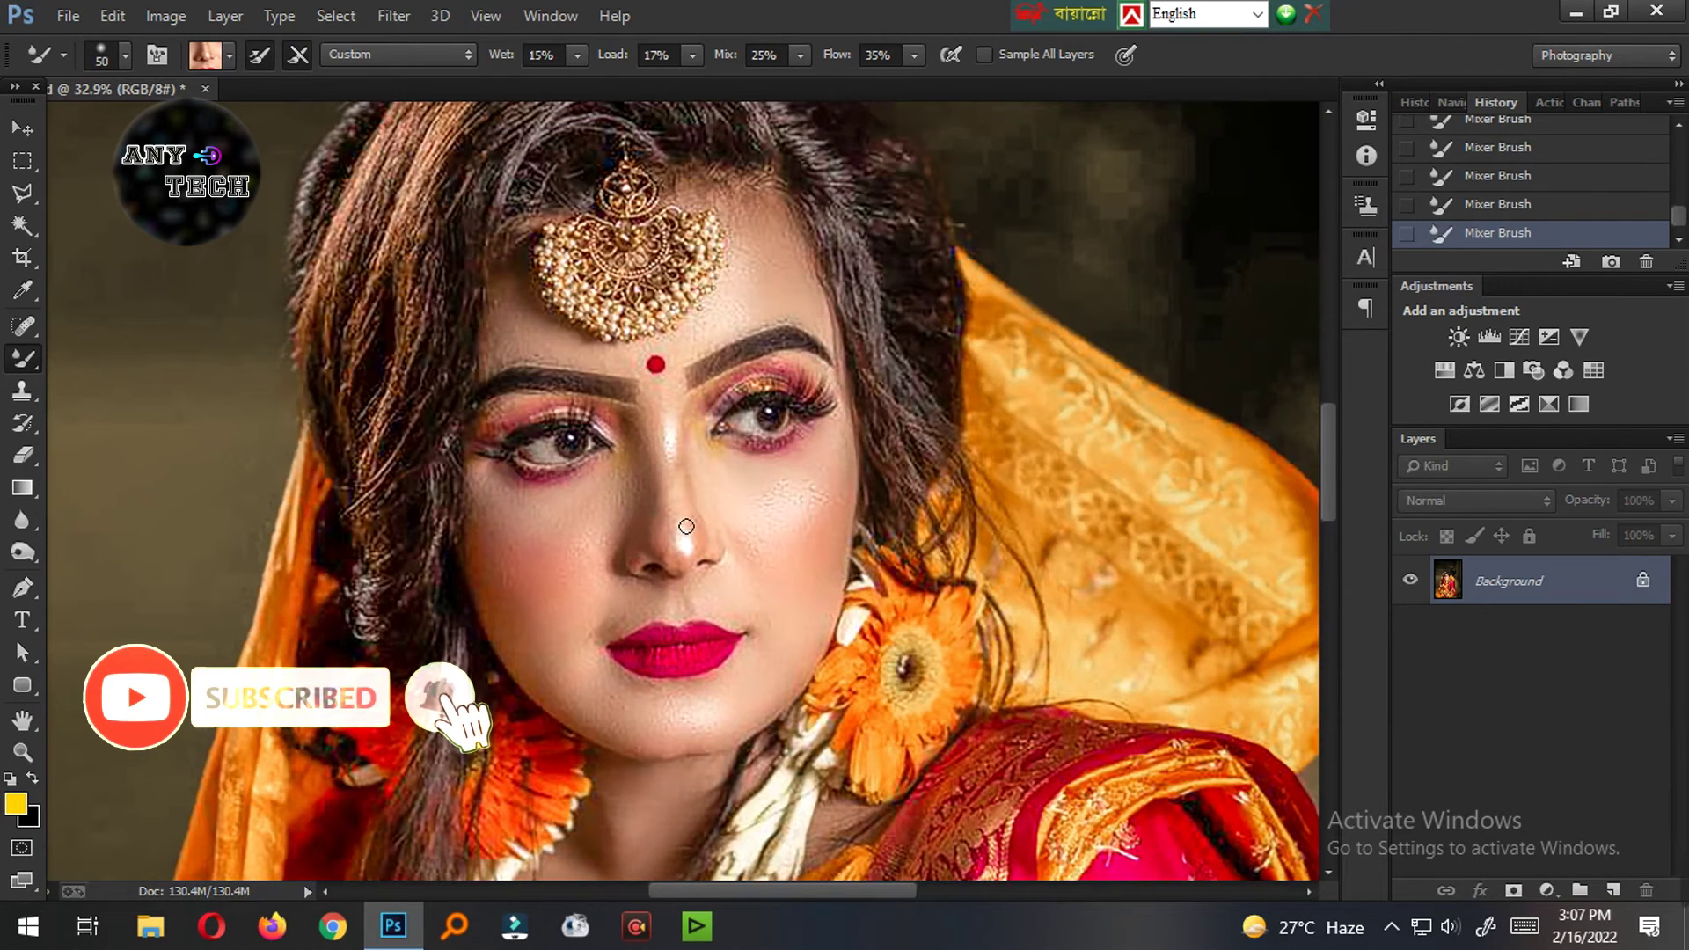
{"action": "key", "text": "bracketright"}
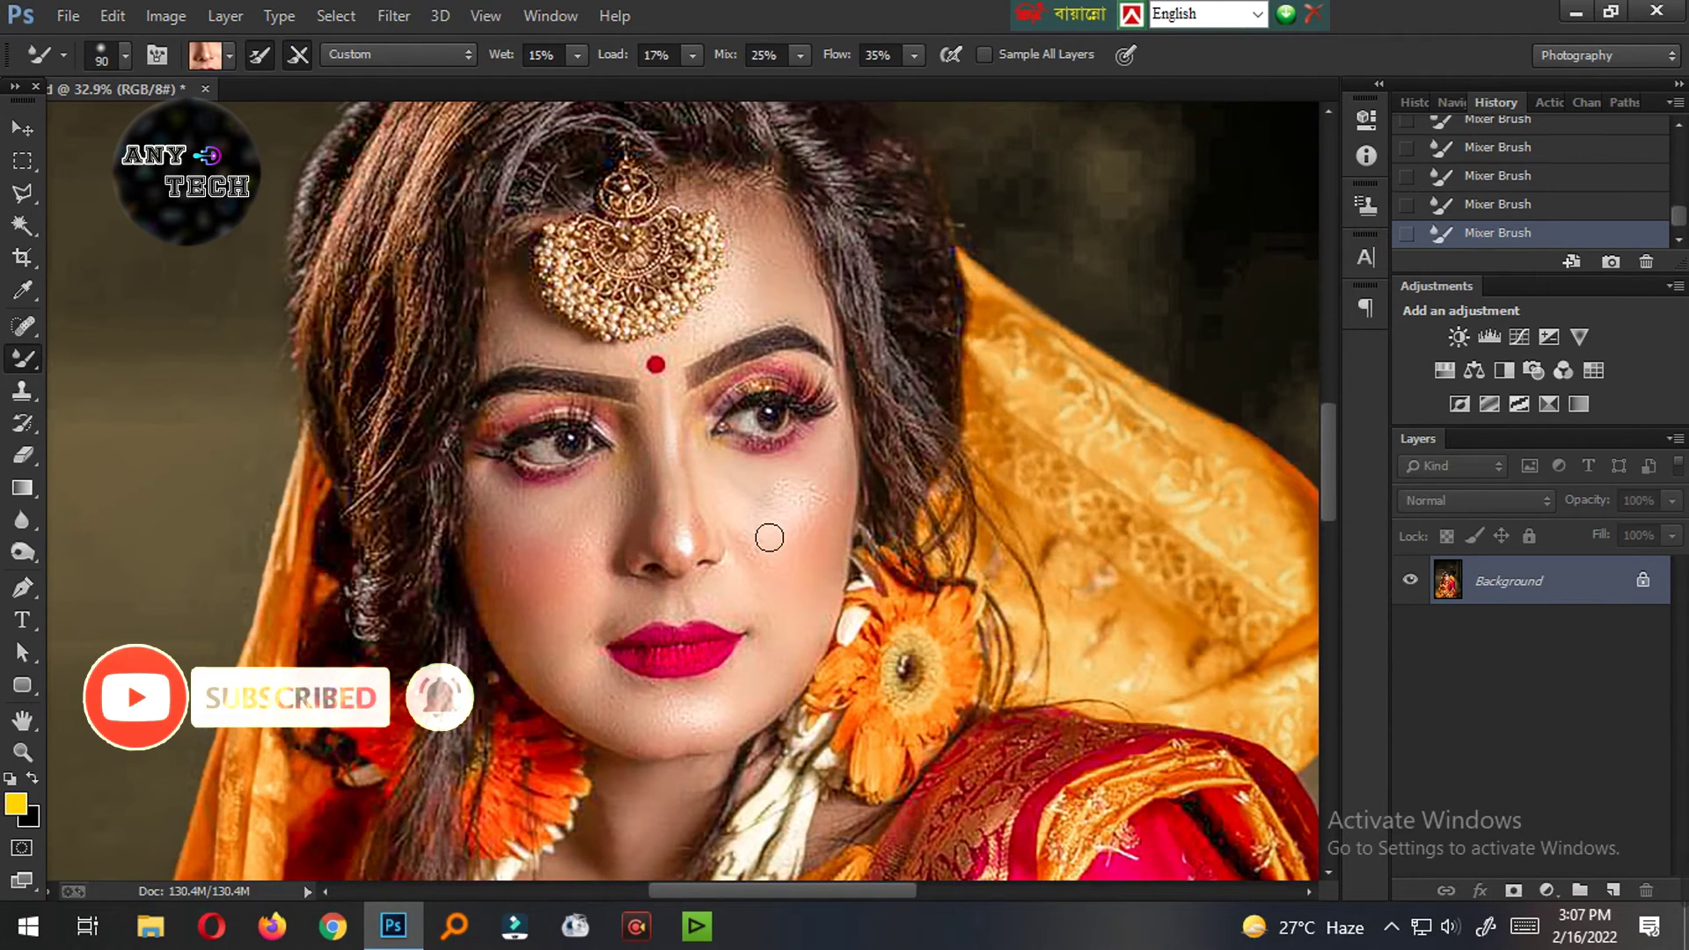
{"action": "key", "text": "bracketright"}
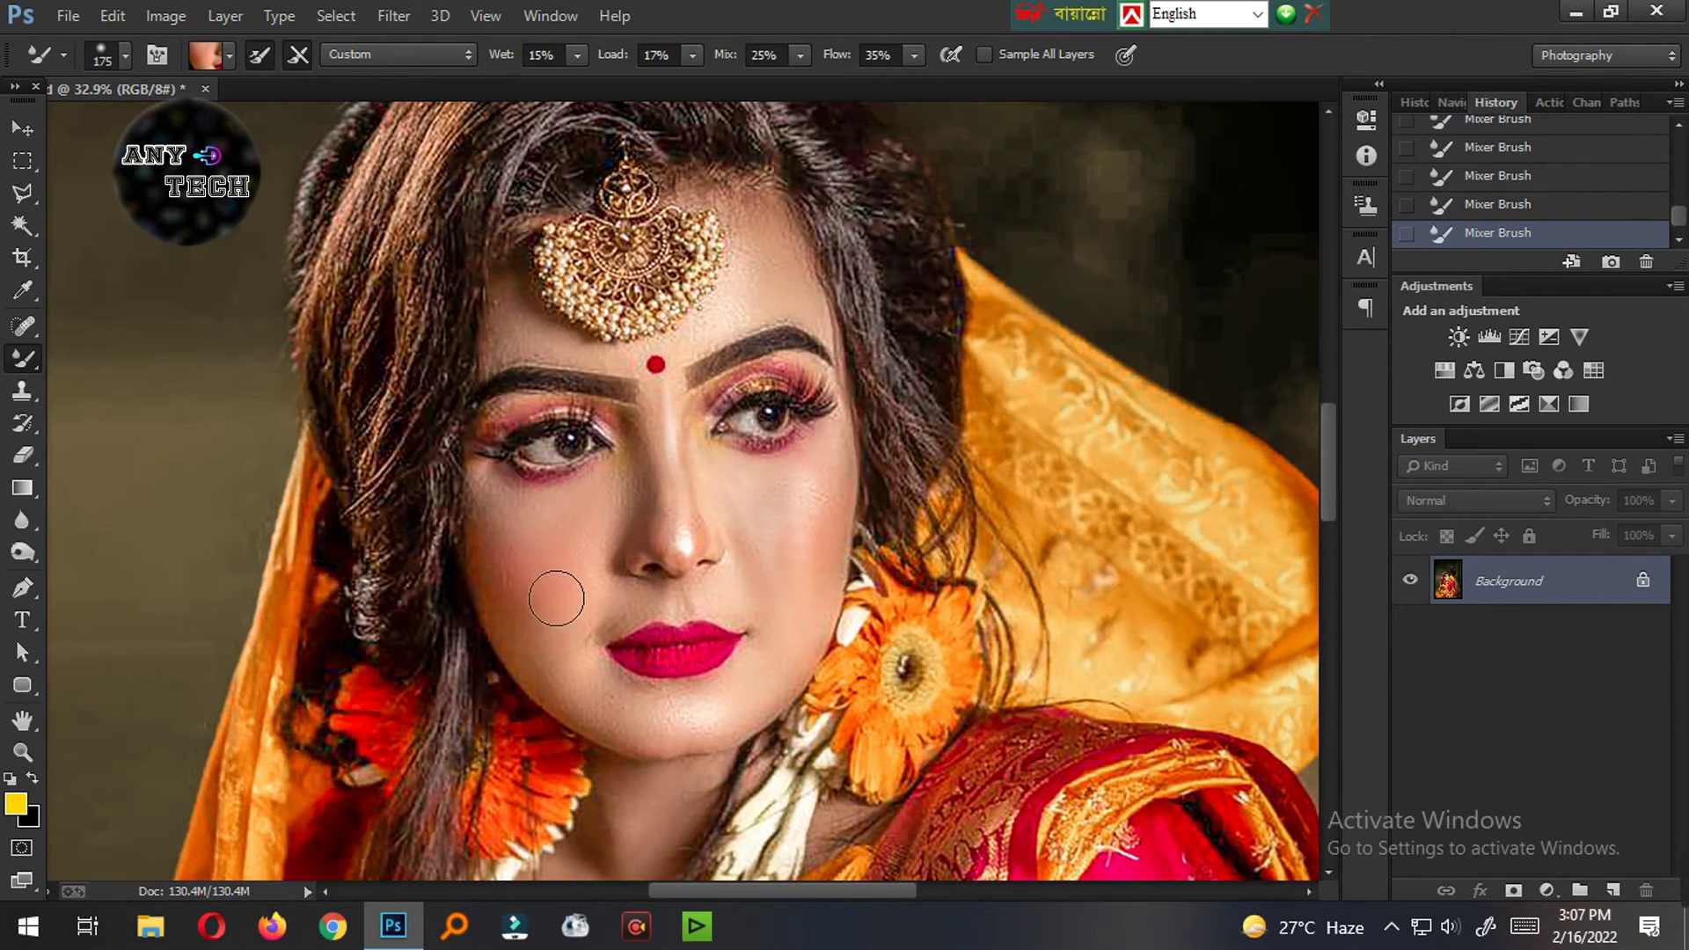
Step: Blend the skin along the chin and over the nose with the Mixer Brush
{"action": "left_click", "coordinate": [613, 705], "text": "alt"}
{"action": "left_click_drag", "start_coordinate": [684, 748], "coordinate": [644, 766]}
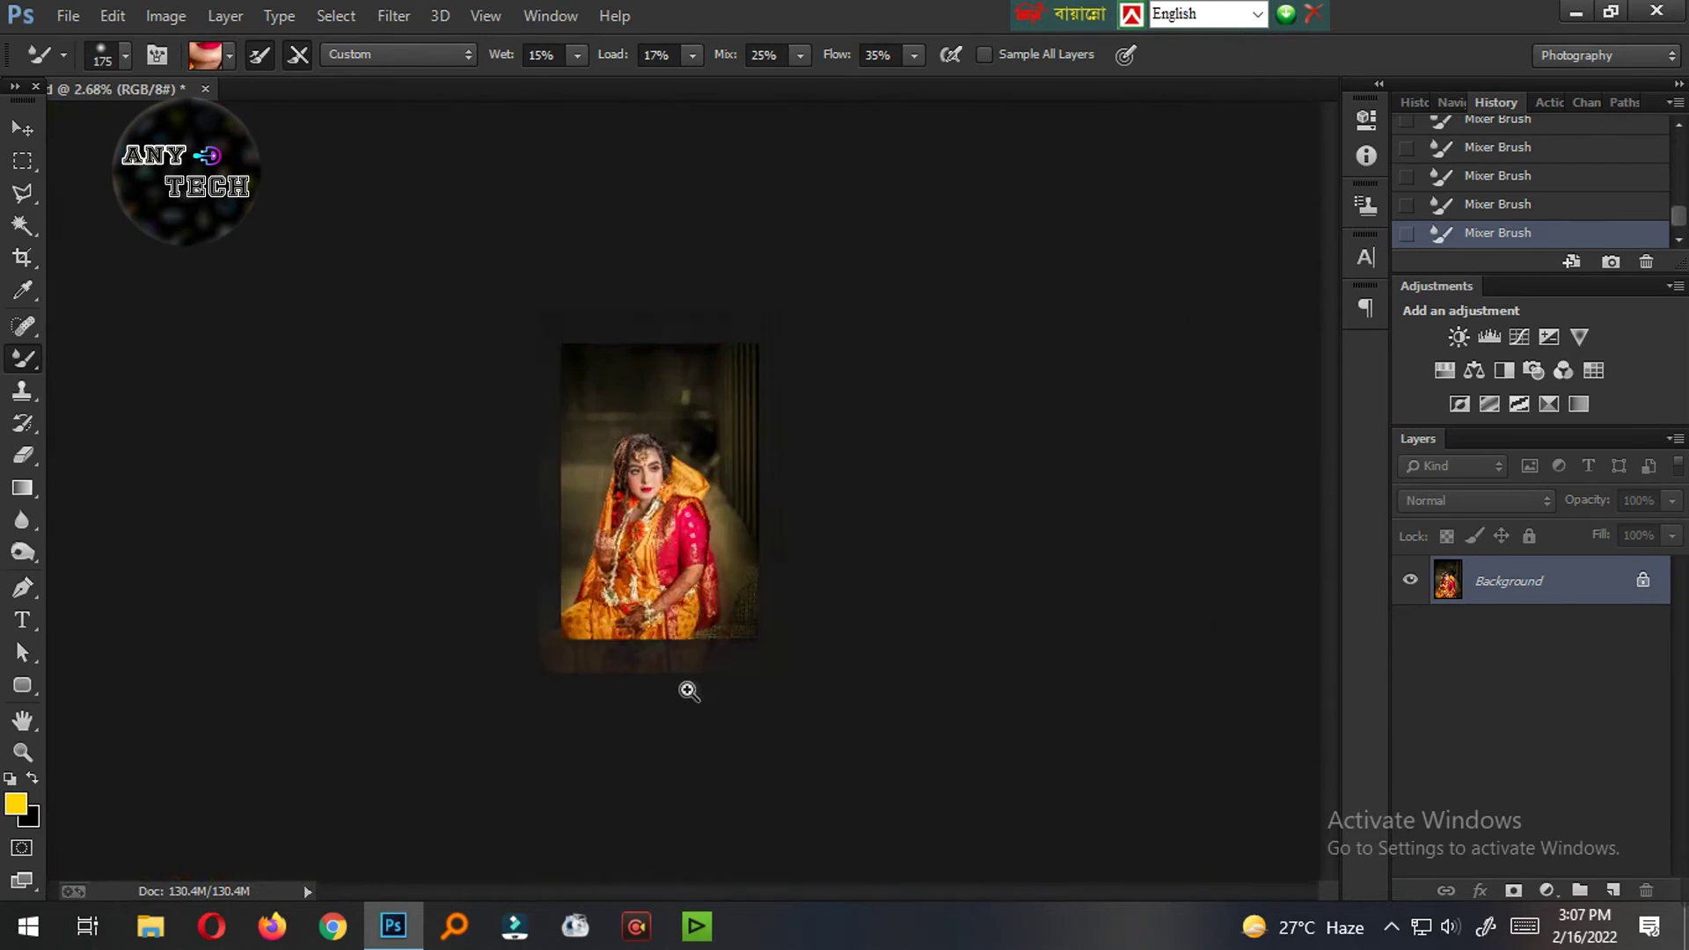
{"action": "key", "text": "ctrl+s"}
{"action": "left_click_drag", "start_coordinate": [704, 575], "coordinate": [757, 576]}
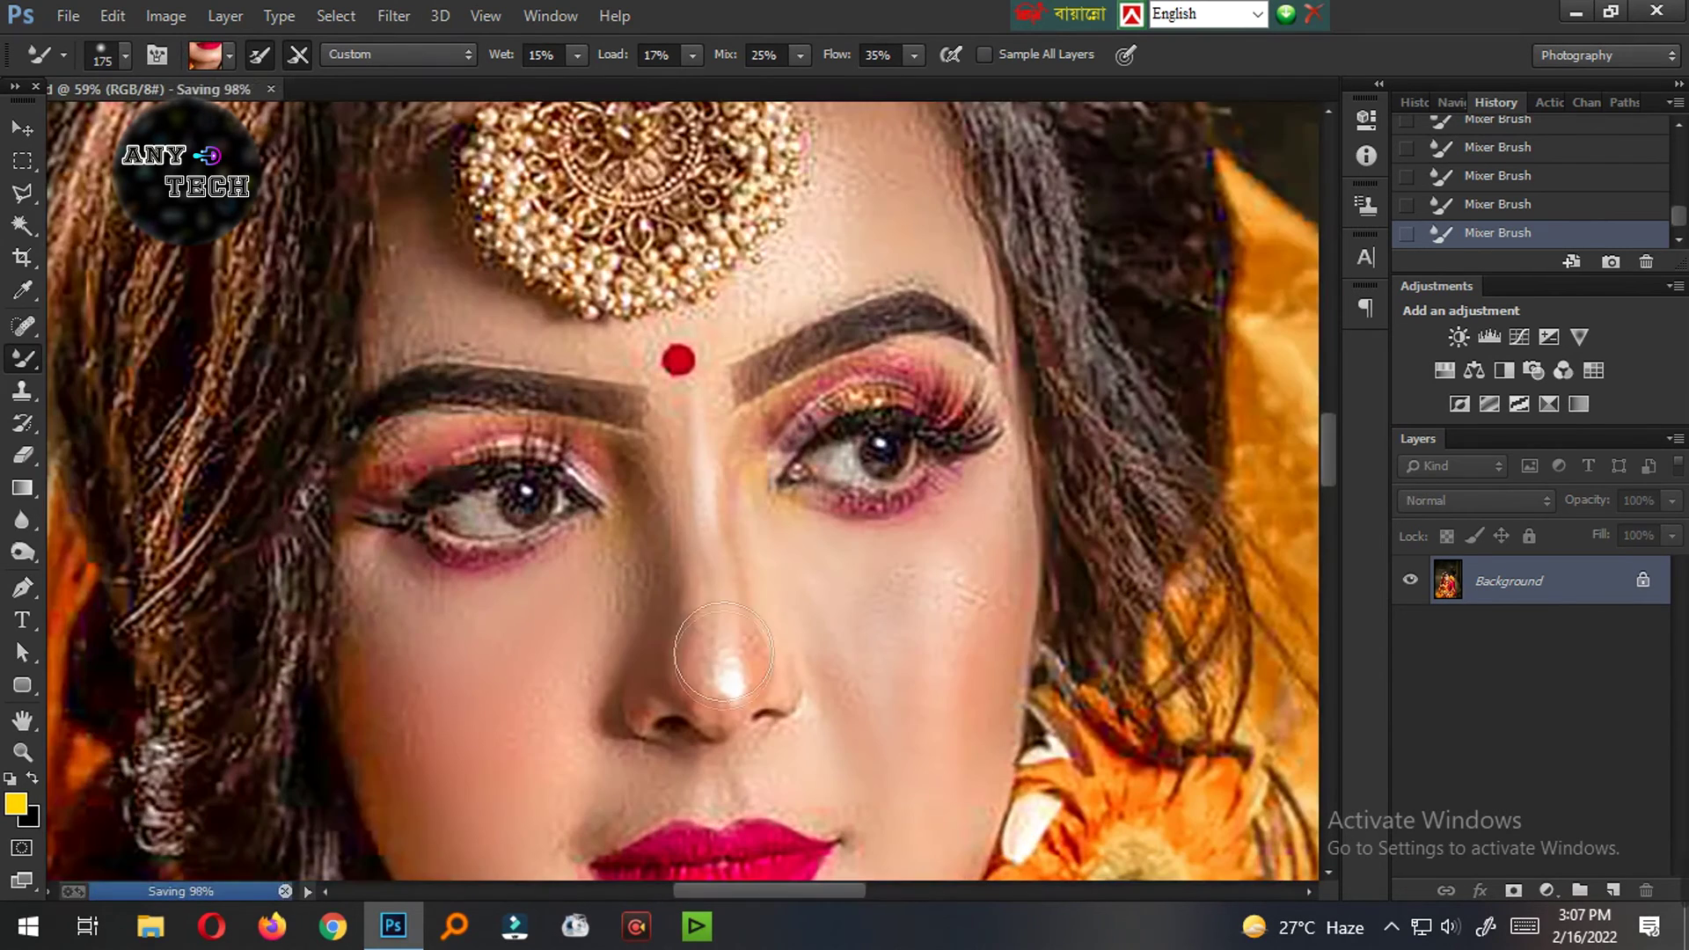
{"action": "left_click", "coordinate": [757, 660], "text": "alt"}
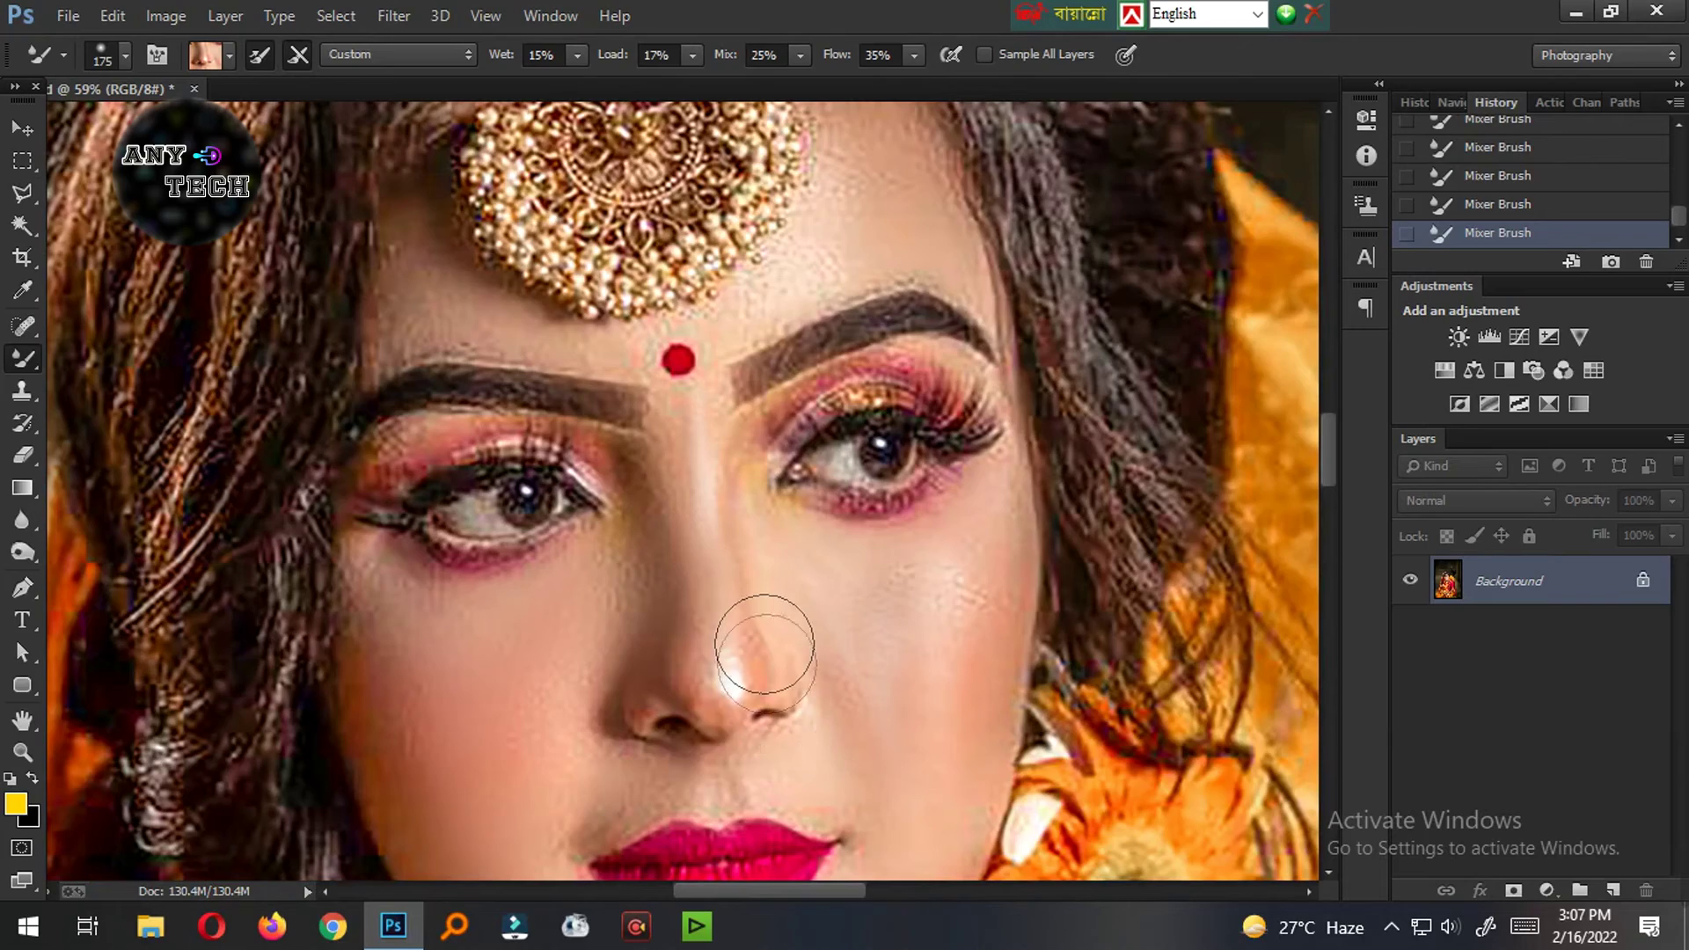
{"action": "mouse_move", "coordinate": [836, 239]}
{"action": "left_mouse_down"}
{"action": "mouse_move", "coordinate": [686, 609]}
{"action": "mouse_move", "coordinate": [785, 566]}
{"action": "mouse_move", "coordinate": [754, 566]}
{"action": "mouse_move", "coordinate": [816, 618]}
{"action": "mouse_move", "coordinate": [720, 642]}
{"action": "mouse_move", "coordinate": [773, 585]}
{"action": "mouse_move", "coordinate": [810, 603]}
{"action": "mouse_move", "coordinate": [777, 774]}
{"action": "mouse_move", "coordinate": [804, 287]}
{"action": "mouse_move", "coordinate": [773, 275]}
{"action": "left_mouse_up"}
{"action": "key", "text": "ctrl+s"}
Step: Make a trial Quick Selection of the upper arm, then clear the selection
{"action": "left_click", "coordinate": [24, 227]}
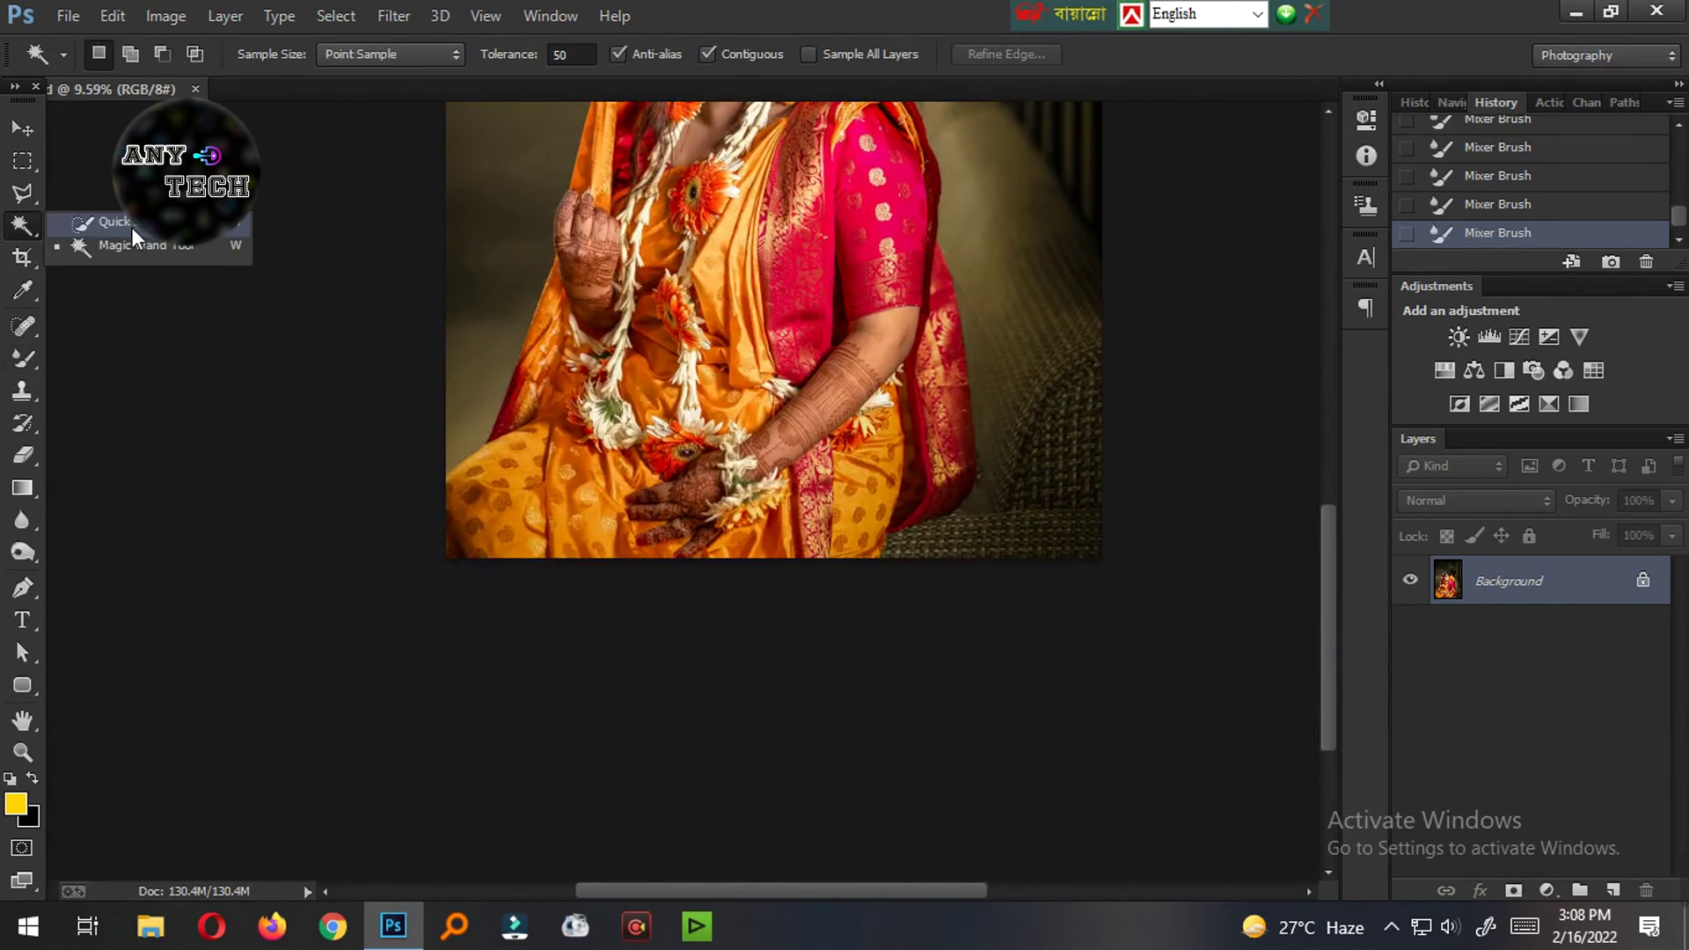
{"action": "left_click", "coordinate": [132, 222]}
{"action": "left_click", "coordinate": [873, 372], "text": "ctrl"}
{"action": "mouse_move", "coordinate": [891, 361]}
{"action": "left_mouse_down"}
{"action": "mouse_move", "coordinate": [891, 438]}
{"action": "mouse_move", "coordinate": [730, 511]}
{"action": "mouse_move", "coordinate": [723, 537]}
{"action": "left_mouse_up"}
{"action": "key", "text": "ctrl+d"}
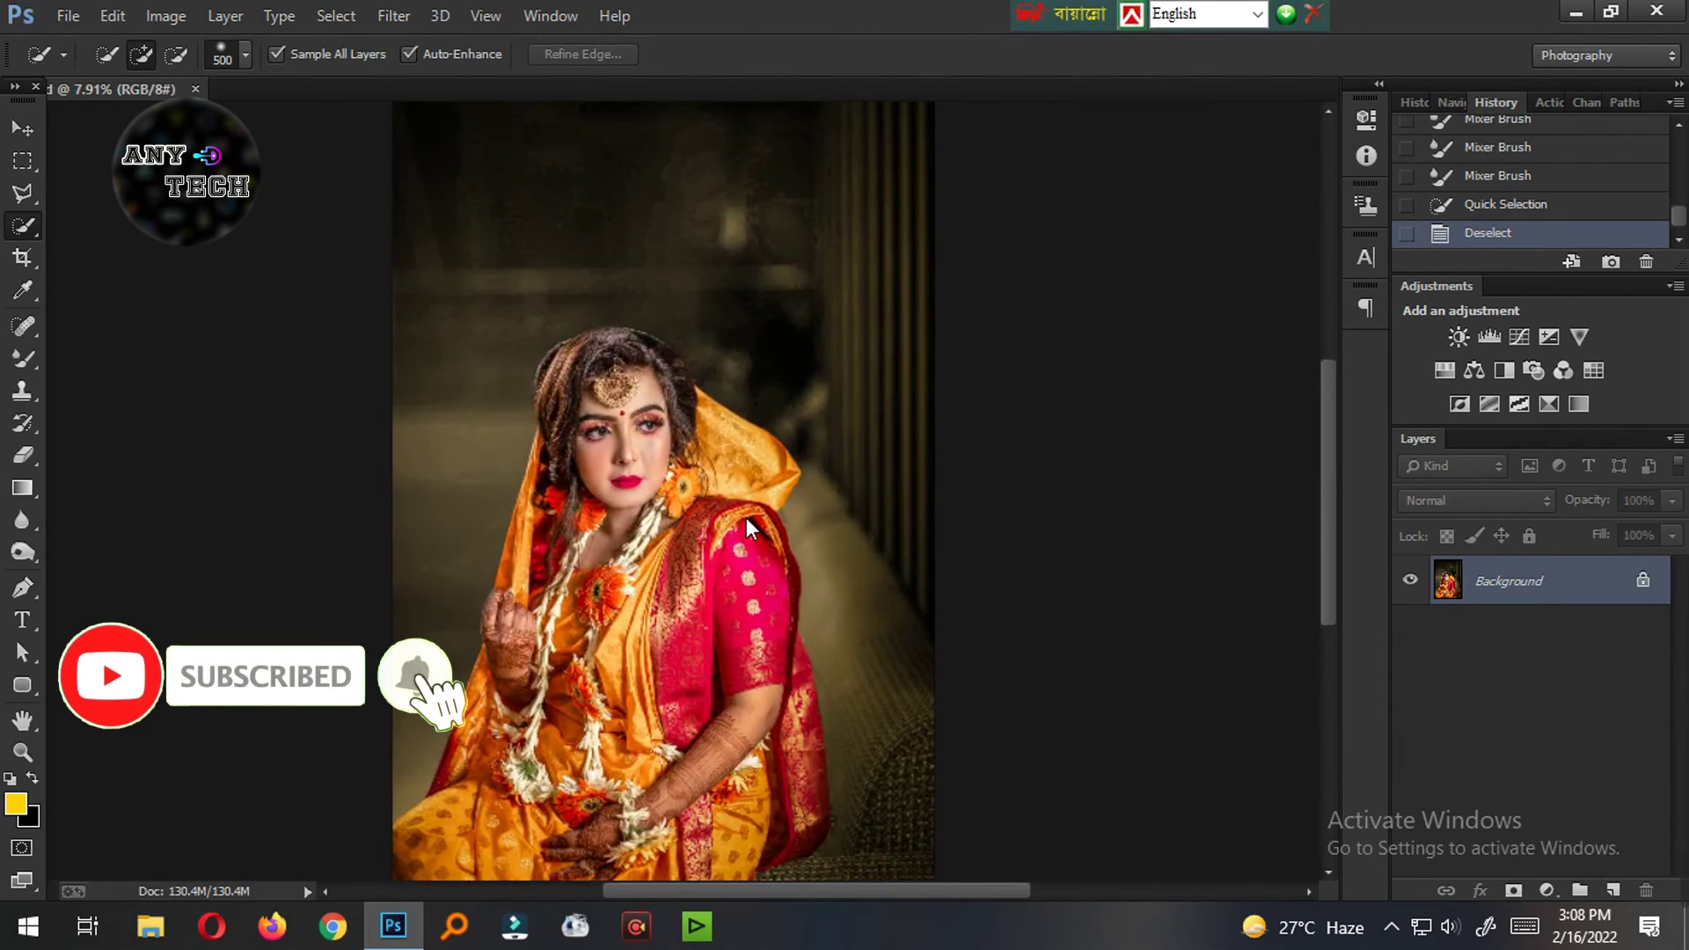
Step: Apply Noiseware Professional noise reduction to the whole portrait
{"action": "key", "text": "ctrl+alt+f"}
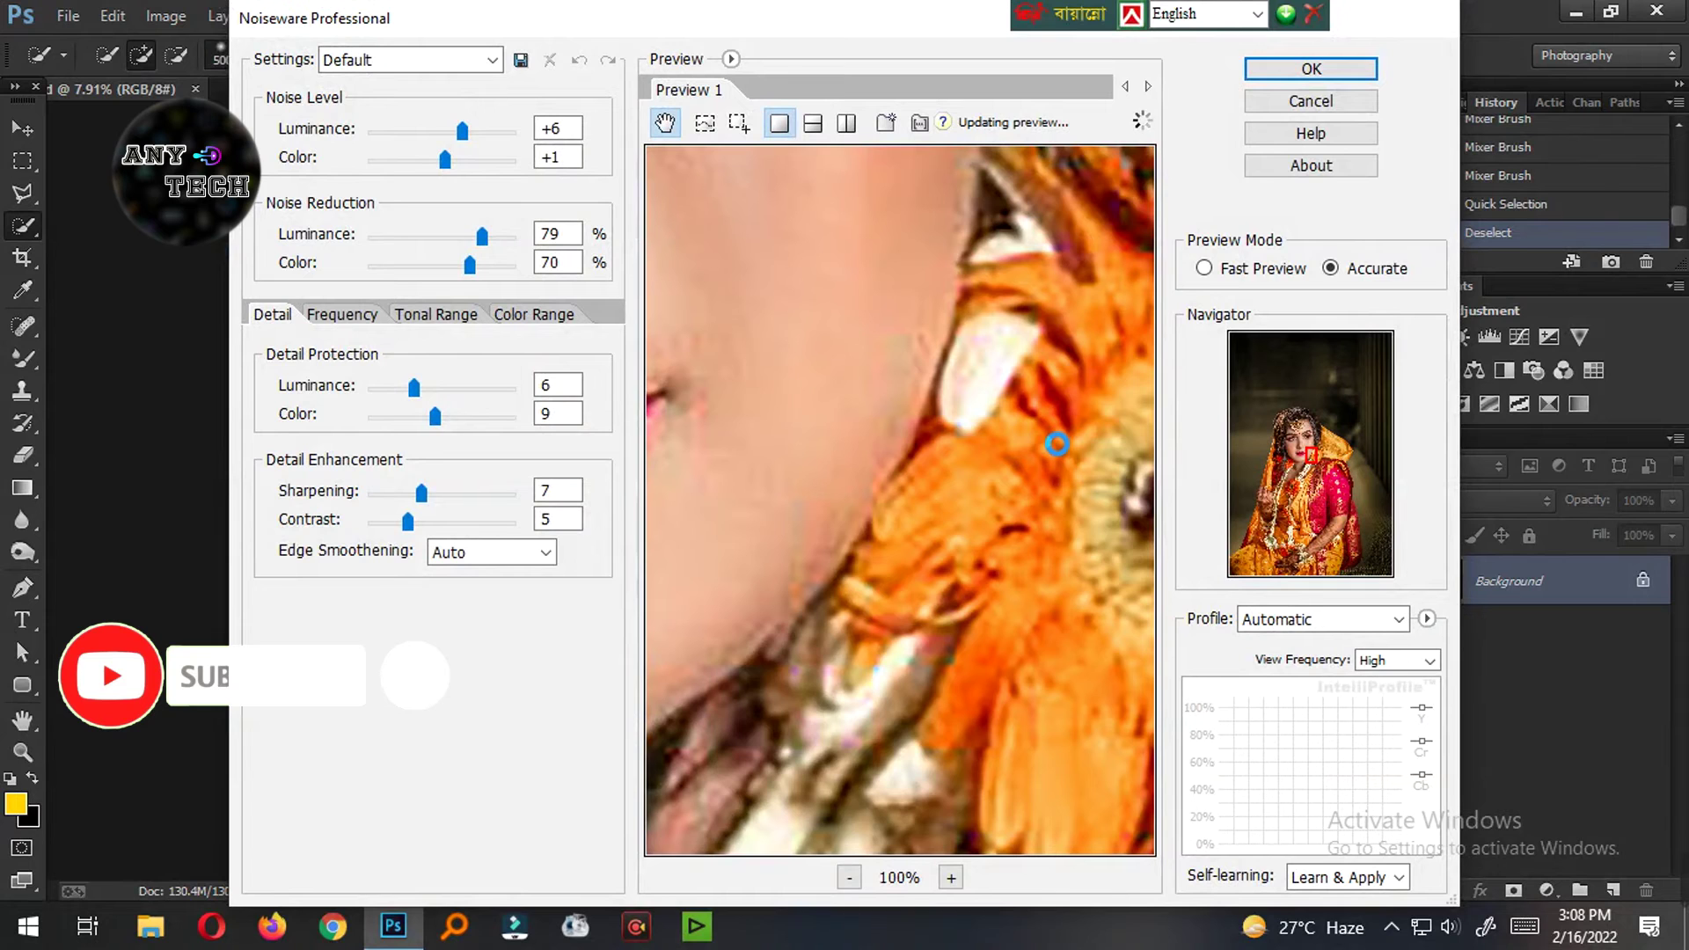
{"action": "scroll", "coordinate": [1057, 445], "scroll_direction": "down", "scroll_amount": 3}
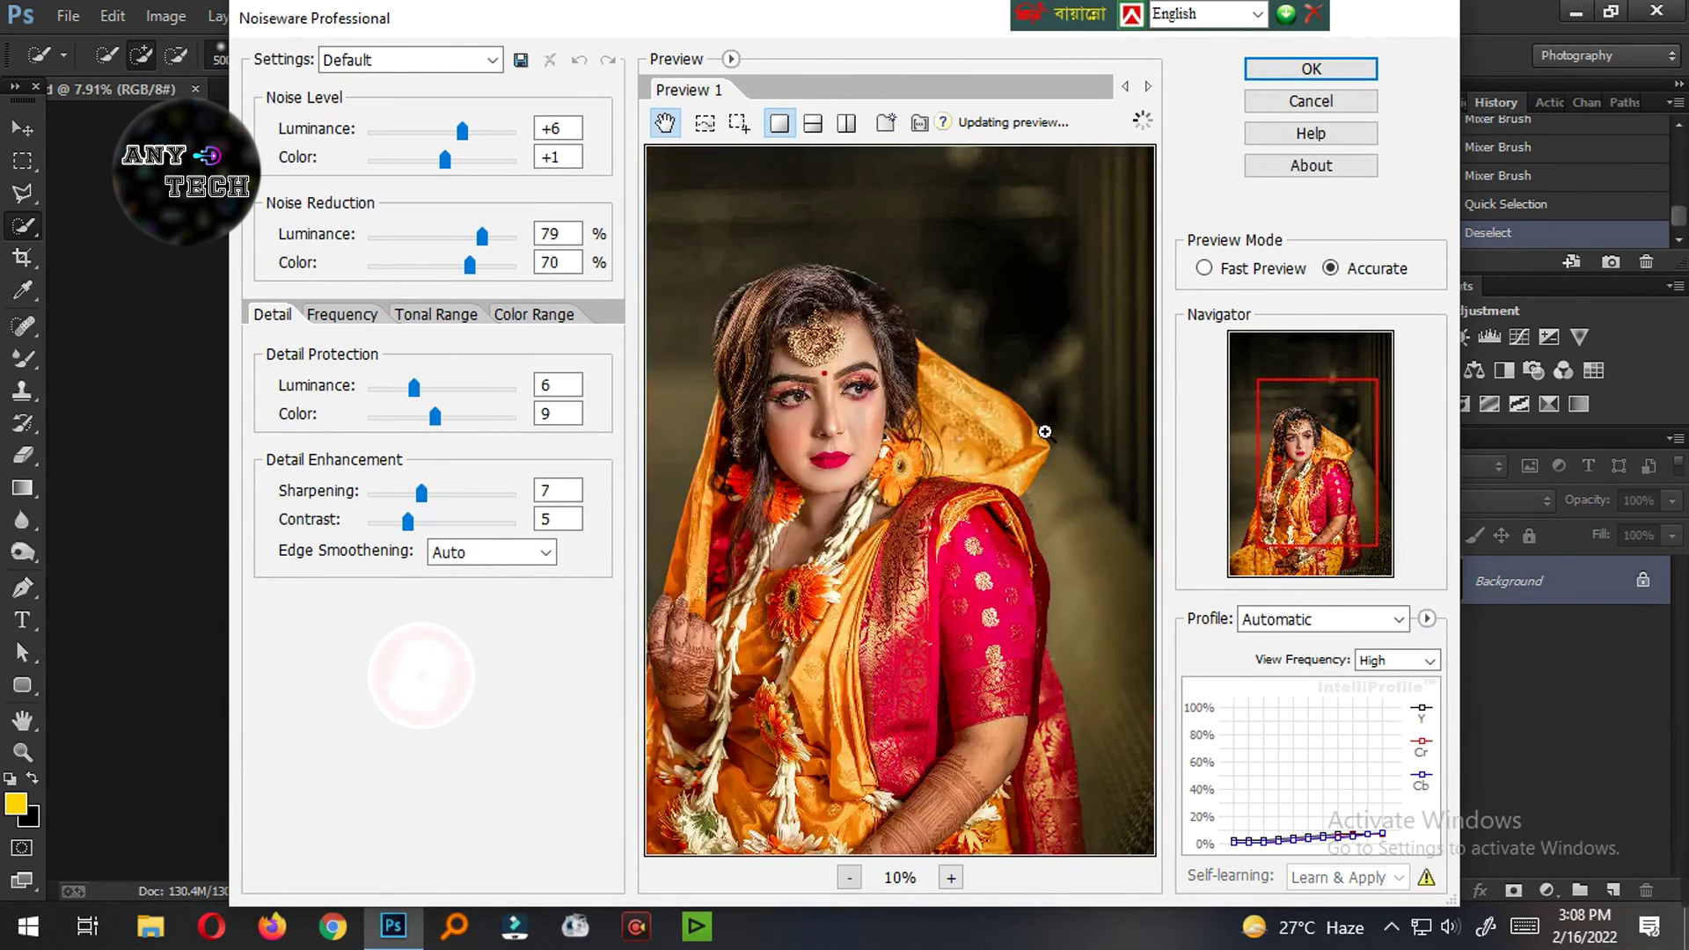
{"action": "left_click", "coordinate": [1310, 69]}
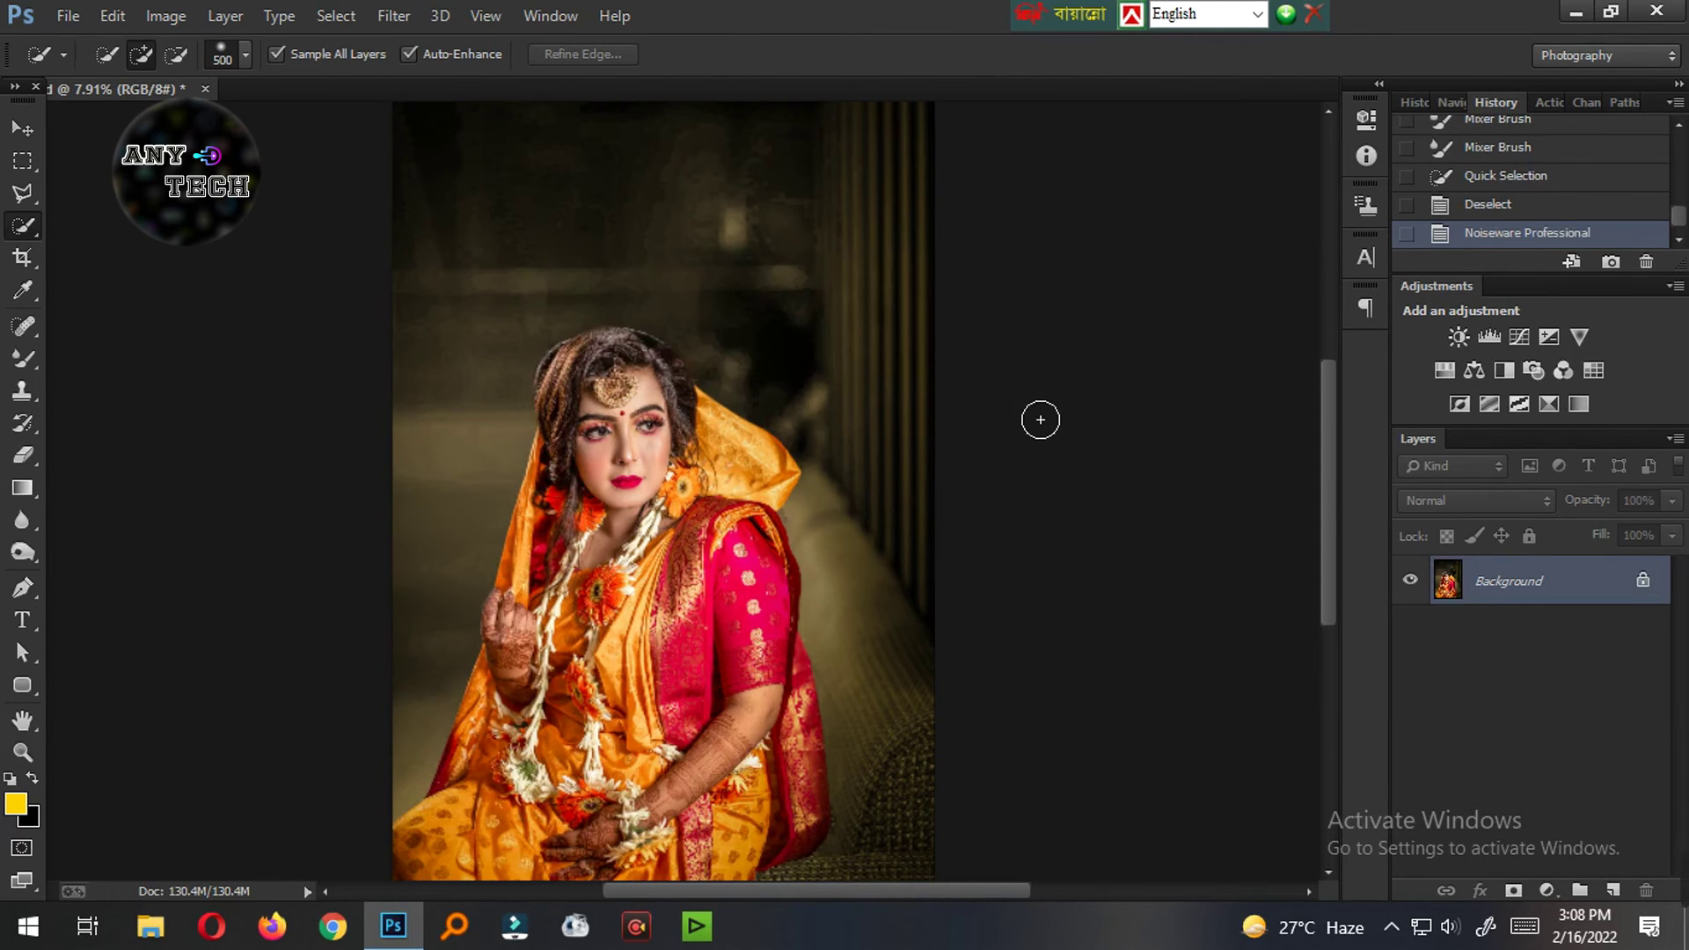
Step: In Camera Raw, lower Blacks and Shadows and raise Vibrance on the portrait
{"action": "mouse_move", "coordinate": [616, 334]}
{"action": "left_mouse_down"}
{"action": "mouse_move", "coordinate": [701, 335]}
{"action": "mouse_move", "coordinate": [761, 567]}
{"action": "left_mouse_up"}
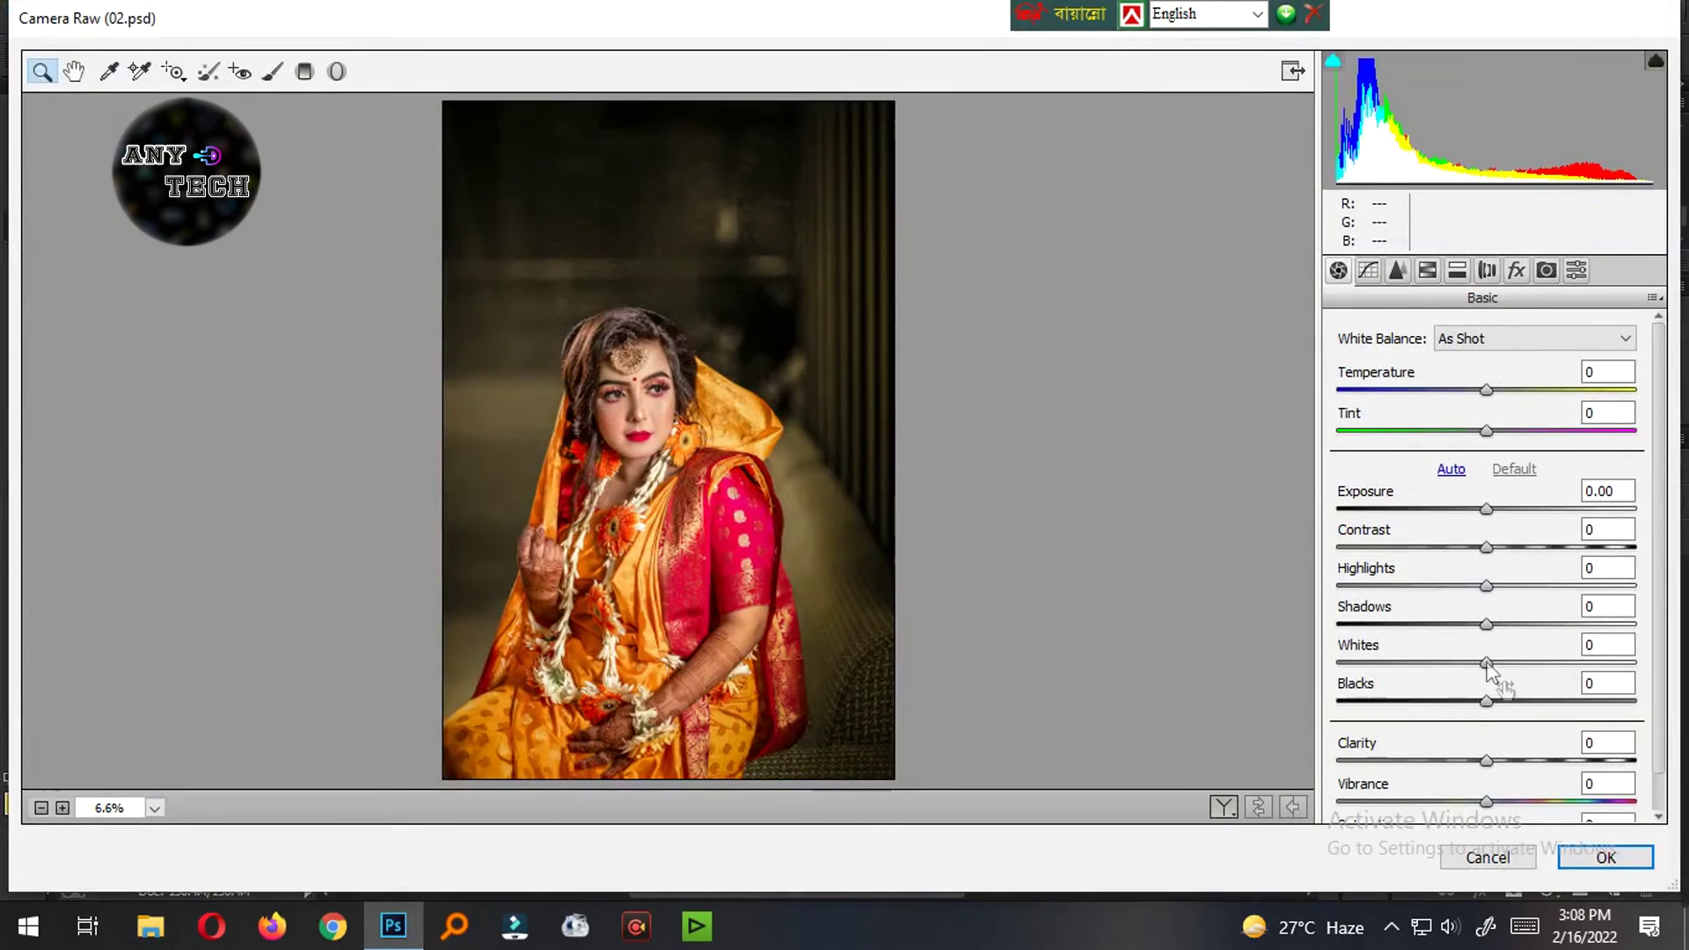
{"action": "left_click_drag", "start_coordinate": [1487, 701], "coordinate": [1460, 701]}
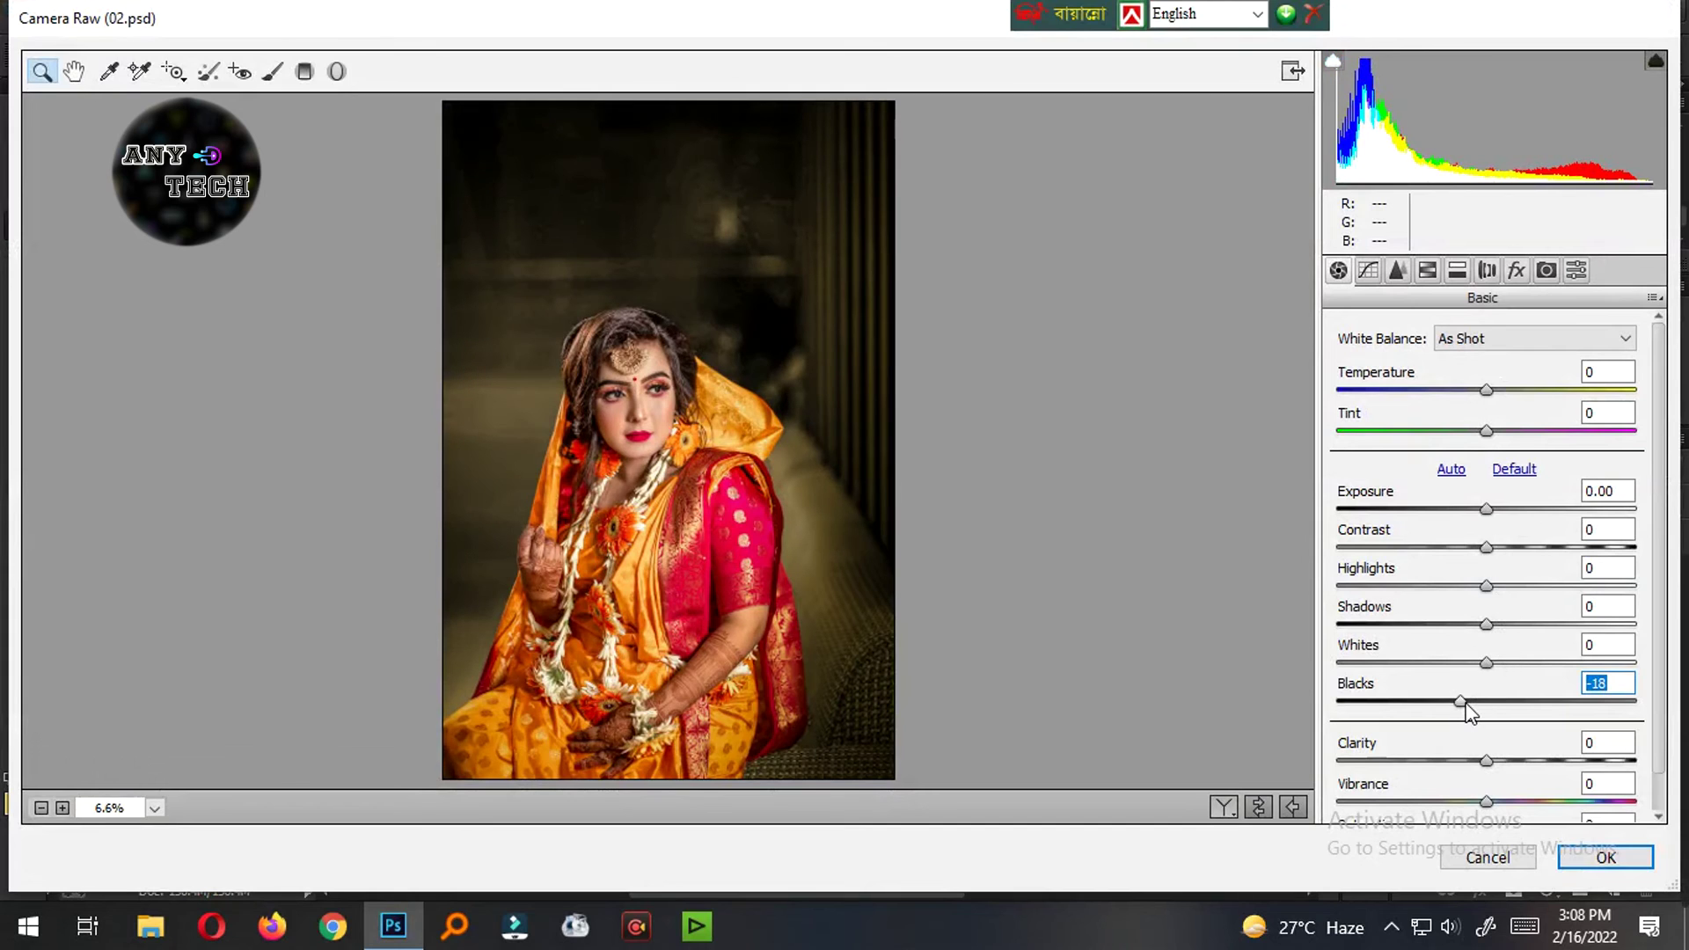
{"action": "left_click_drag", "start_coordinate": [1487, 625], "coordinate": [1436, 625]}
{"action": "left_click_drag", "start_coordinate": [1487, 802], "coordinate": [1538, 760]}
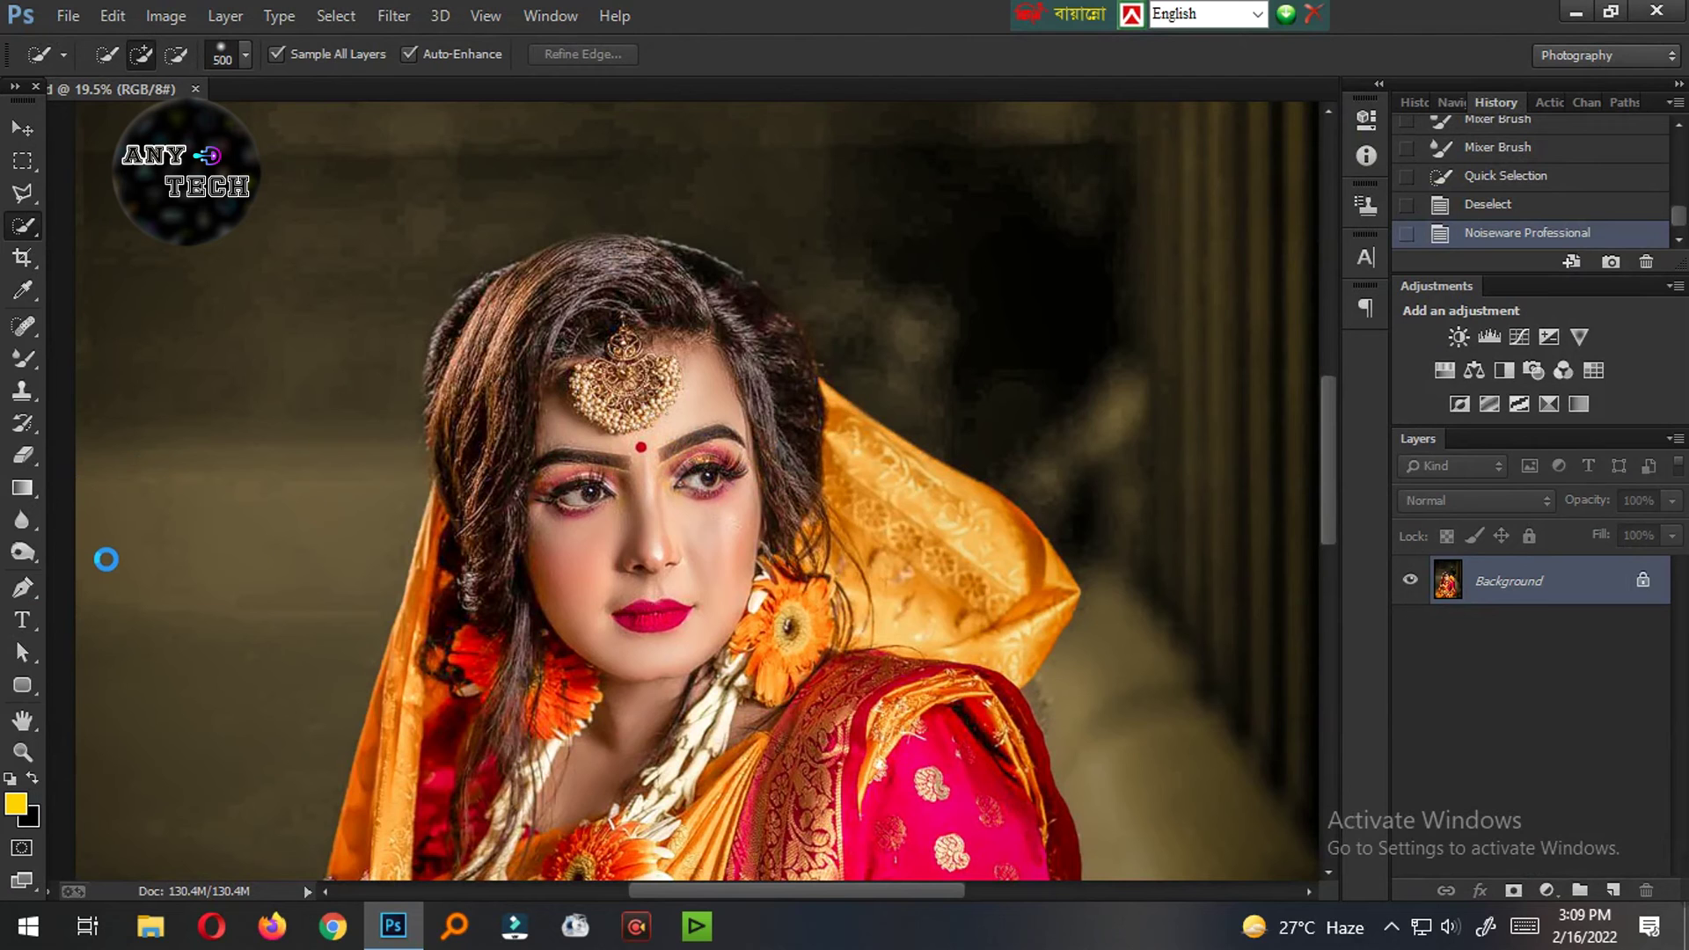
Step: Burn the hair around the head and the orange veil beside the face, then save
{"action": "left_click", "coordinate": [28, 542]}
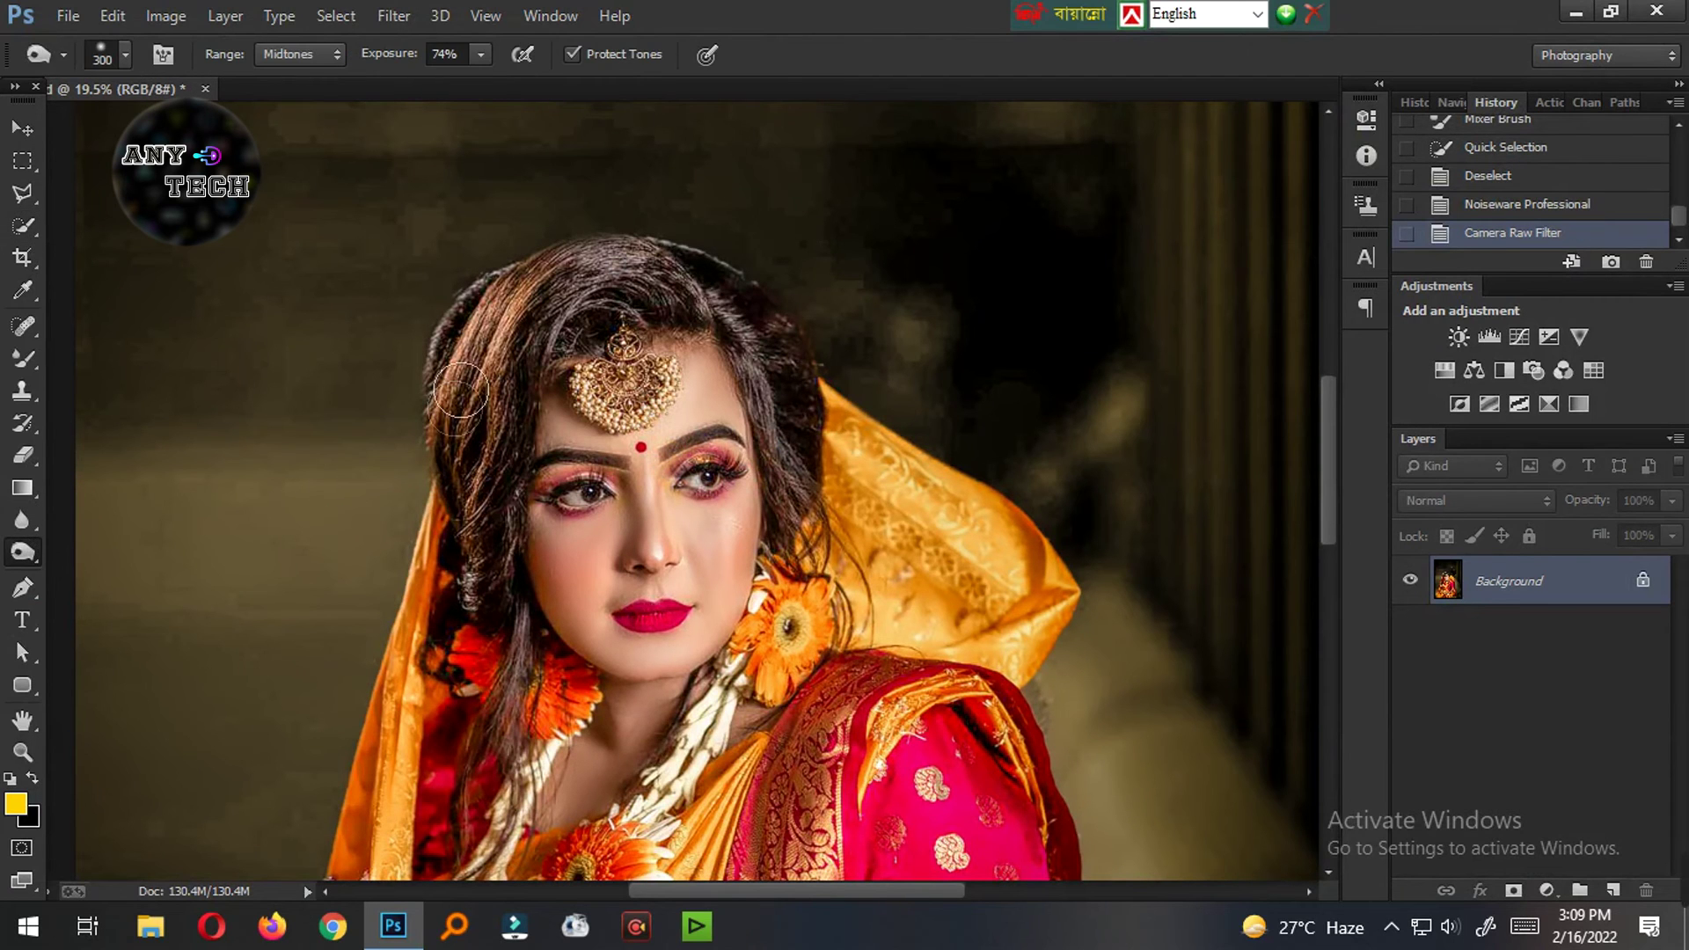
{"action": "left_click_drag", "start_coordinate": [727, 341], "coordinate": [546, 528]}
{"action": "left_click_drag", "start_coordinate": [493, 370], "coordinate": [528, 563]}
{"action": "key", "text": "bracketright"}
{"action": "left_click_drag", "start_coordinate": [510, 299], "coordinate": [757, 370]}
{"action": "scroll", "coordinate": [818, 400], "scroll_direction": "down", "scroll_amount": 3}
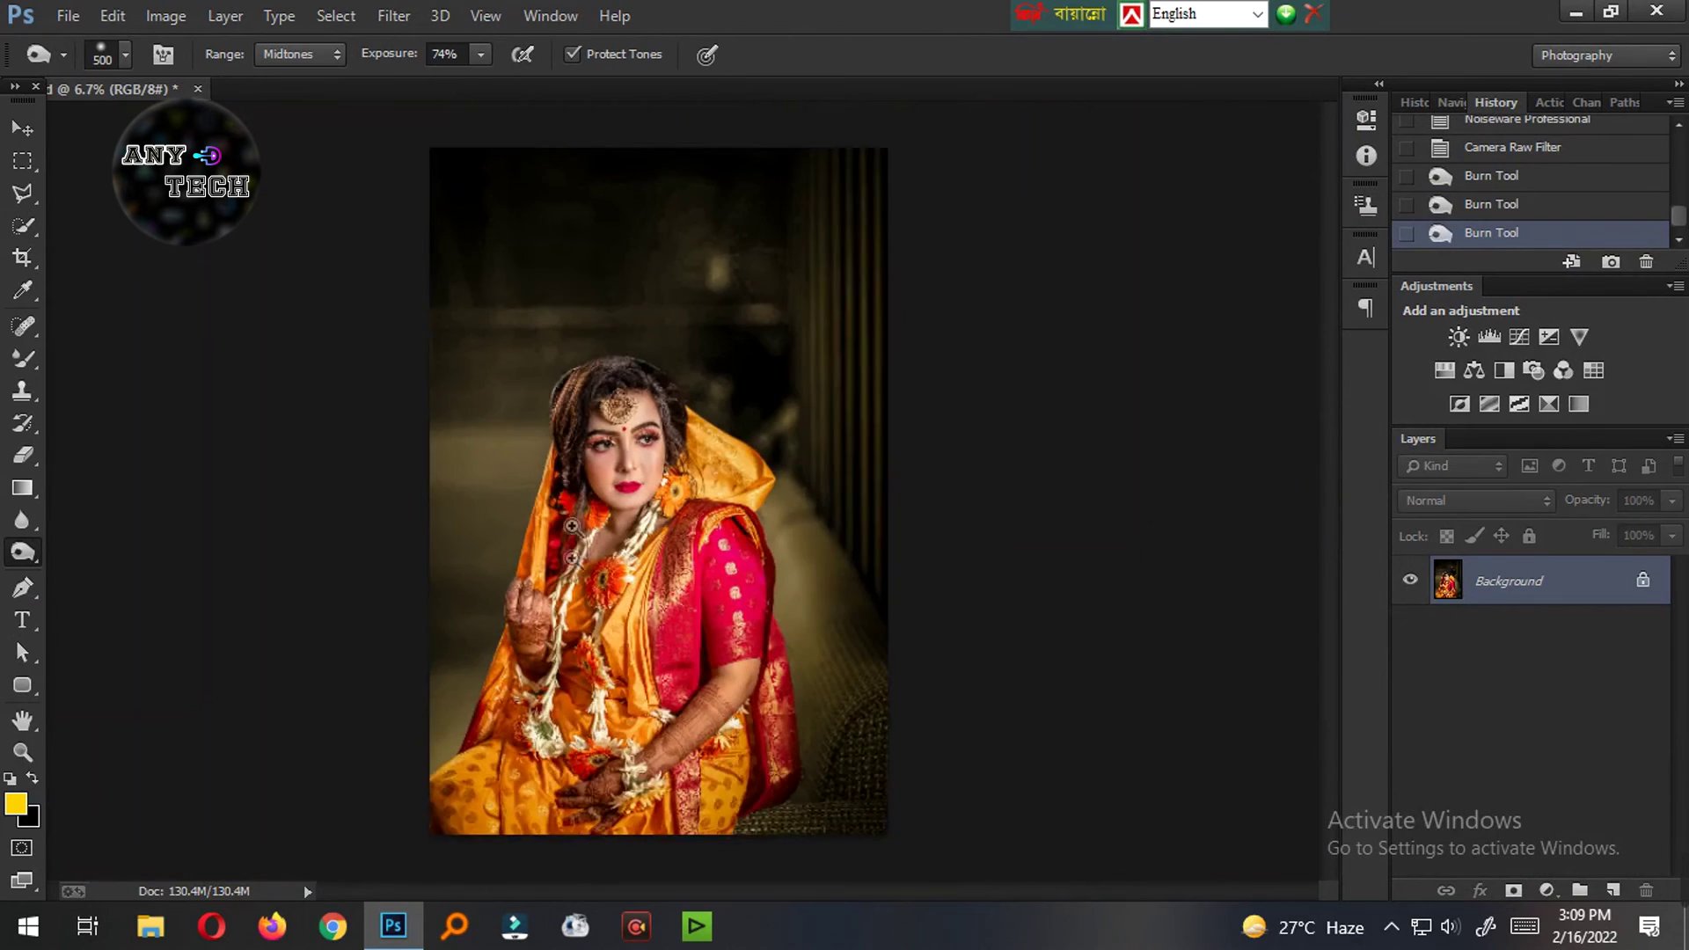
{"action": "scroll", "coordinate": [845, 440], "scroll_direction": "up", "scroll_amount": 1}
{"action": "scroll", "coordinate": [907, 536], "scroll_direction": "up", "scroll_amount": 2}
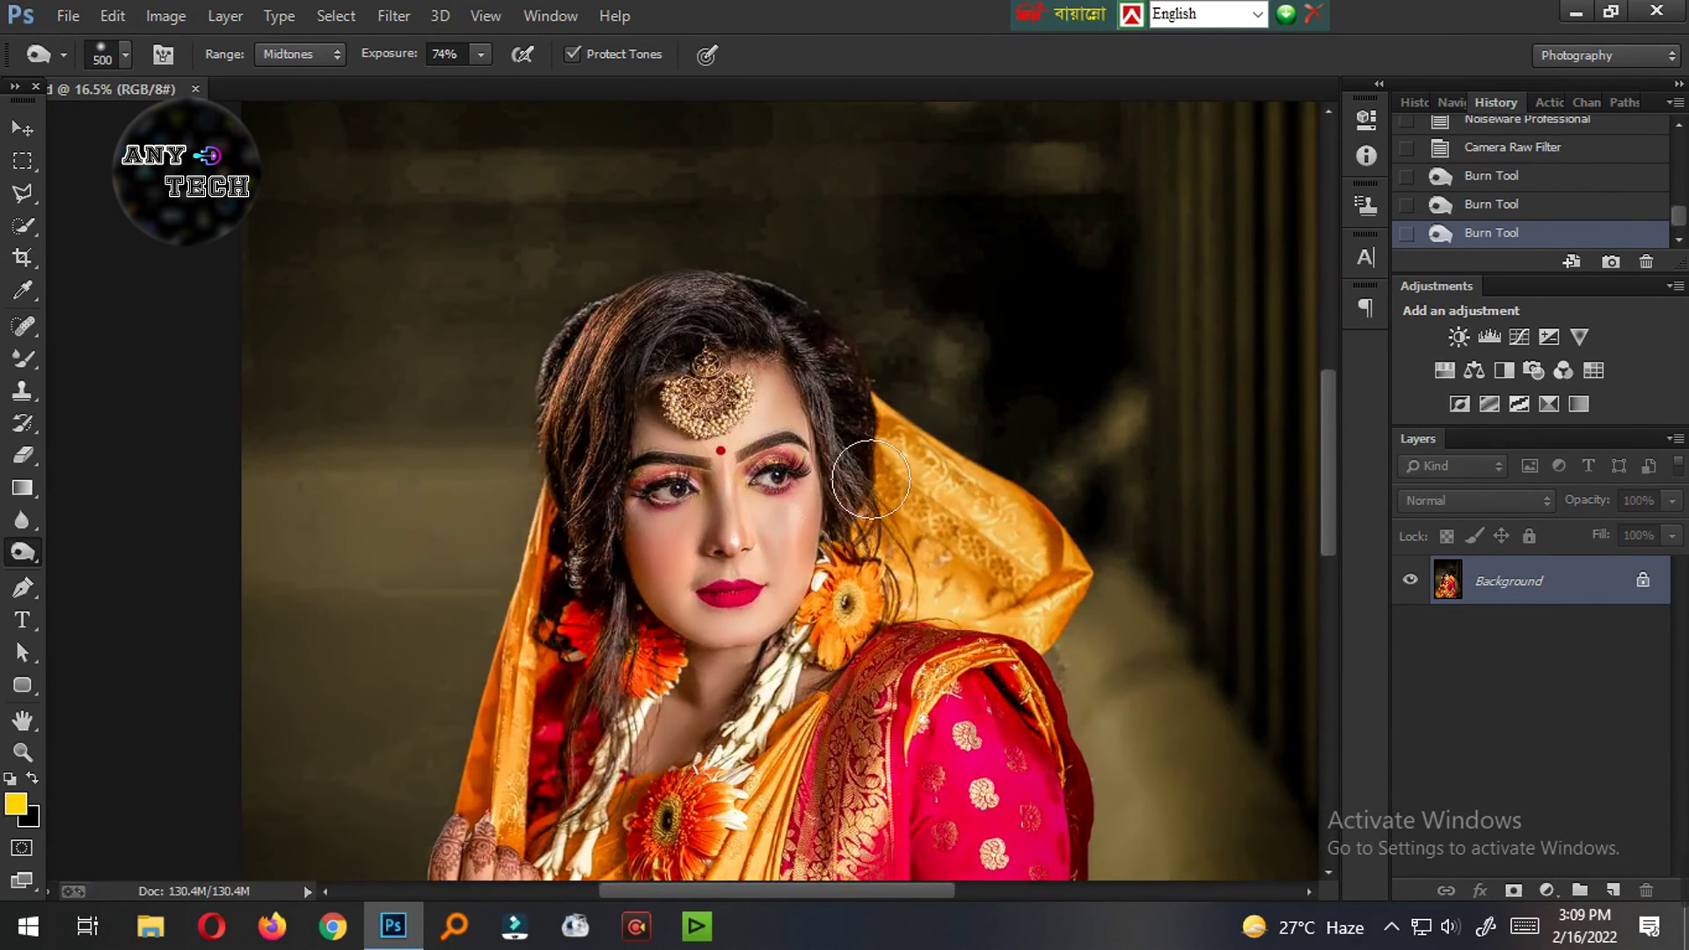
{"action": "left_click_drag", "start_coordinate": [909, 539], "coordinate": [904, 483]}
{"action": "left_click_drag", "start_coordinate": [1049, 580], "coordinate": [905, 464]}
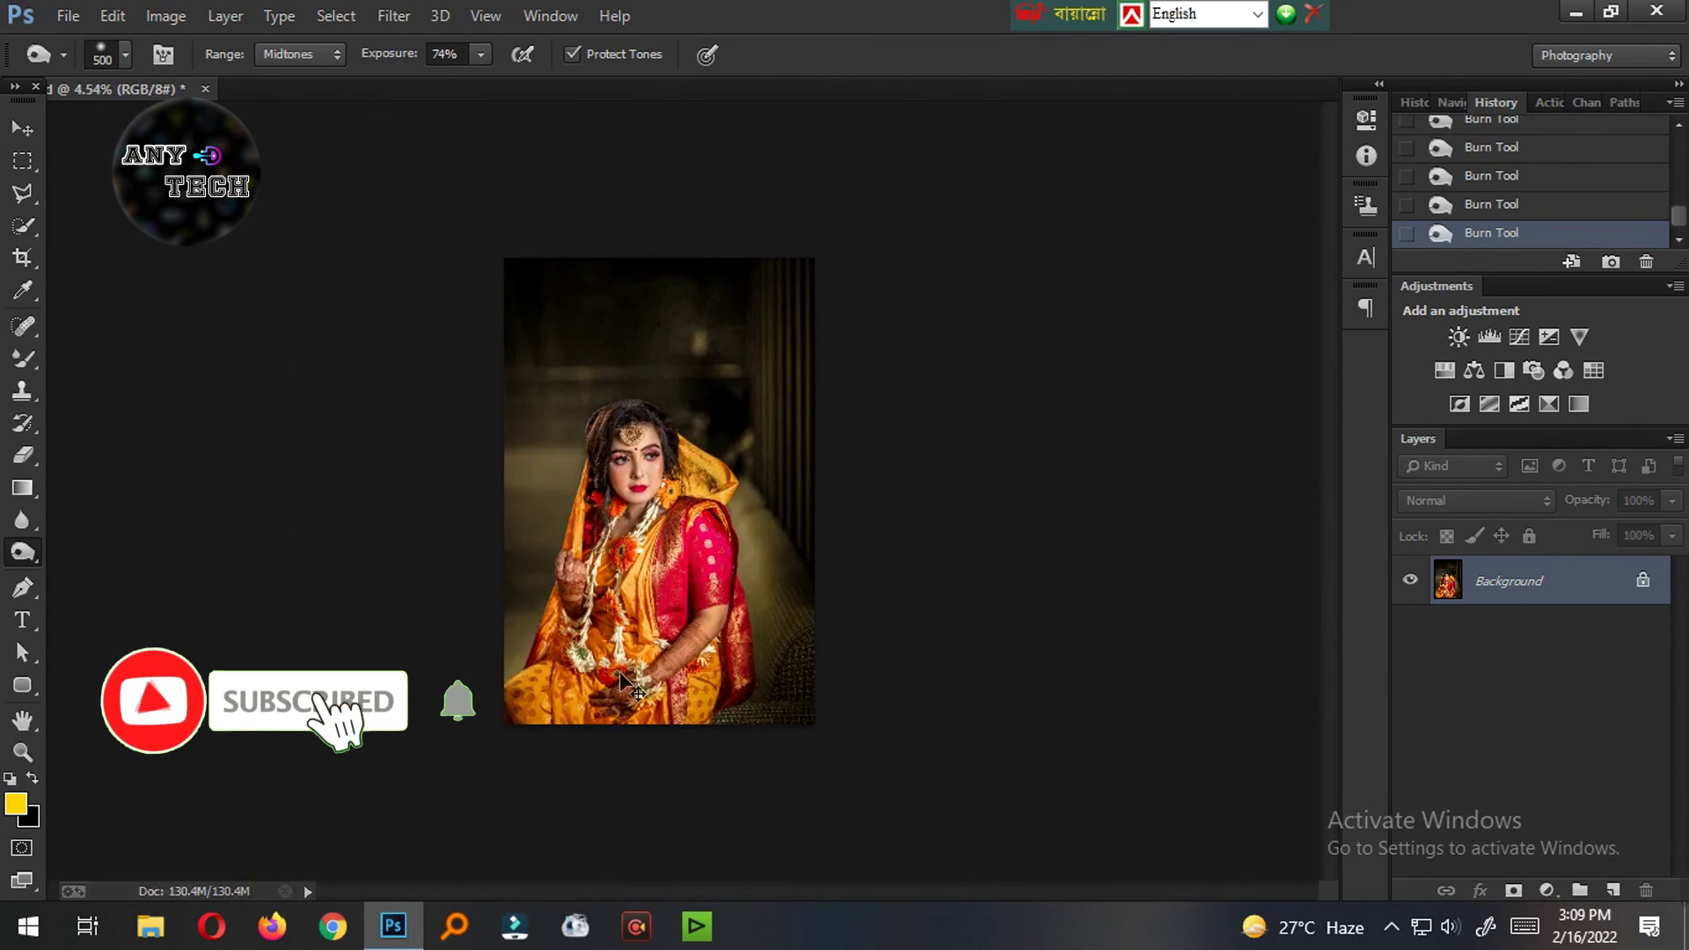
{"action": "key", "text": "ctrl+s"}
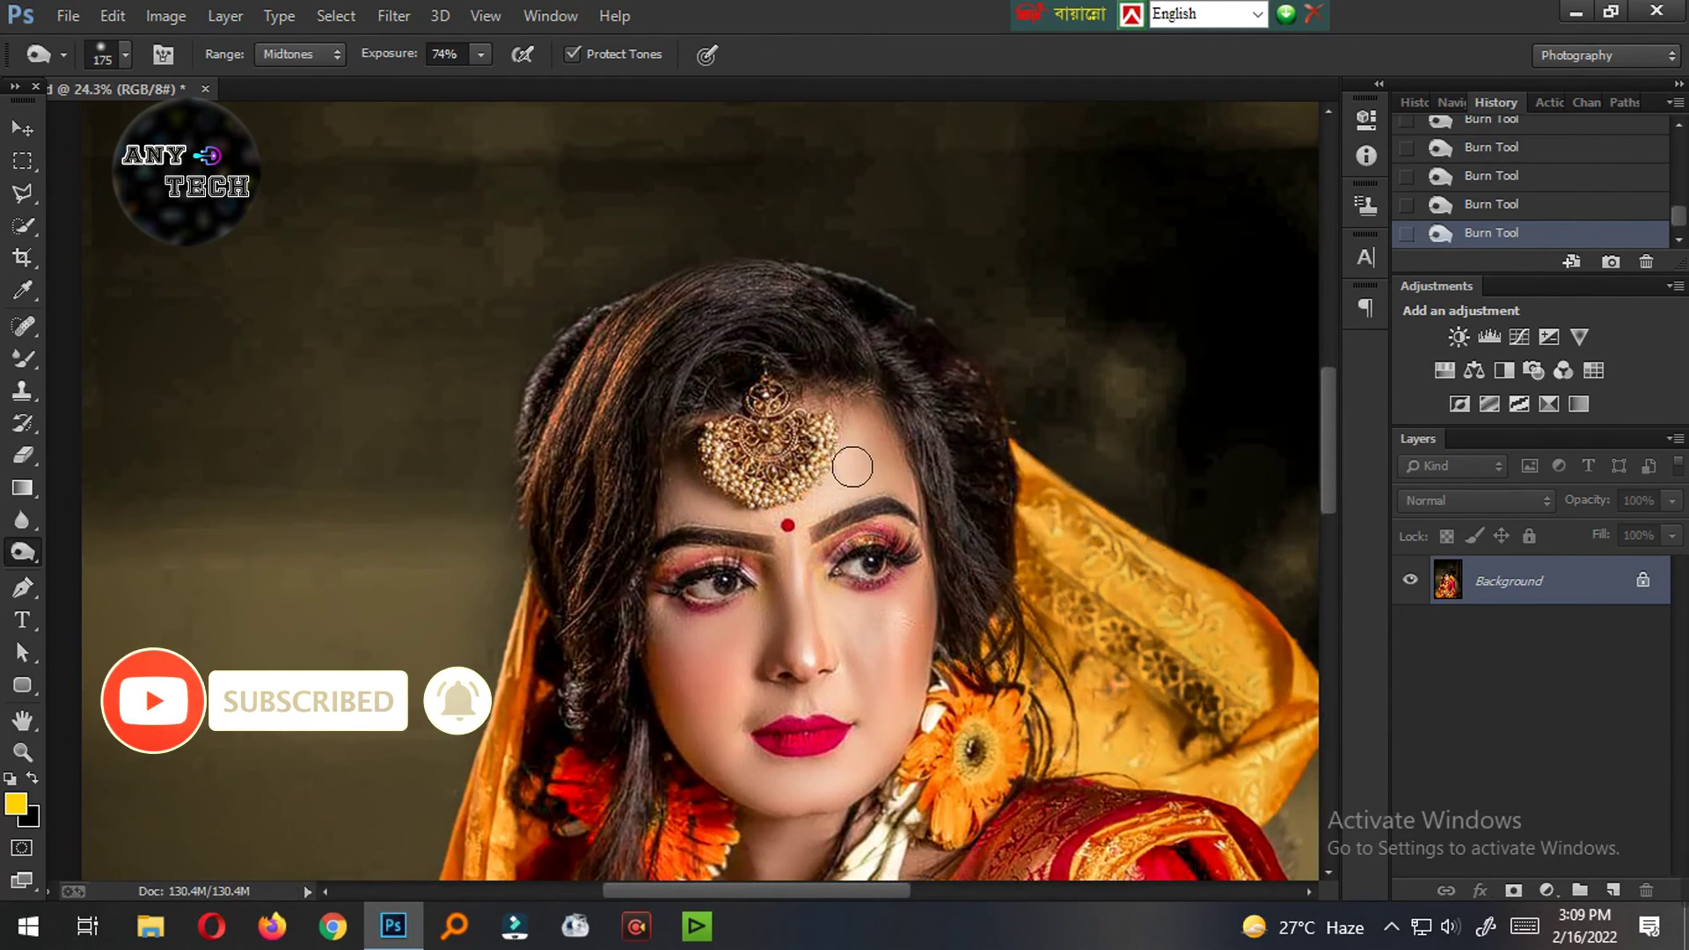
Step: Burn both eyelids under the brows with a smaller brush and save again
{"action": "scroll", "coordinate": [871, 515], "scroll_direction": "up", "scroll_amount": 3}
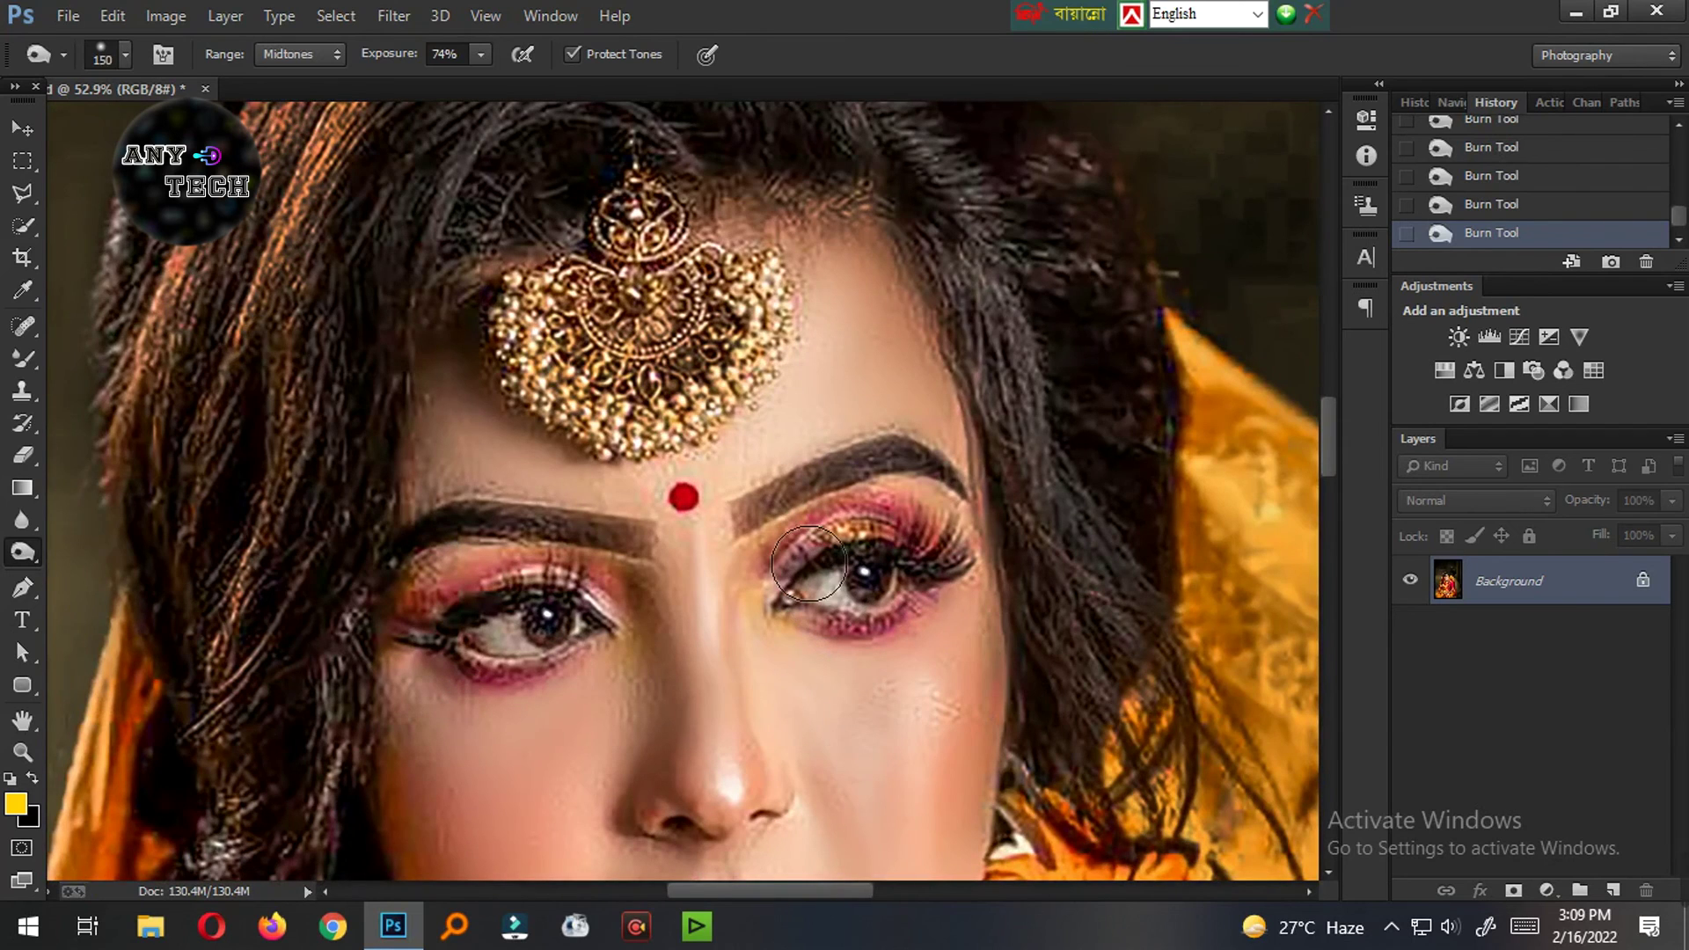
{"action": "key", "text": "bracketleft"}
{"action": "left_click_drag", "start_coordinate": [775, 548], "coordinate": [929, 493]}
{"action": "left_click_drag", "start_coordinate": [447, 571], "coordinate": [657, 551]}
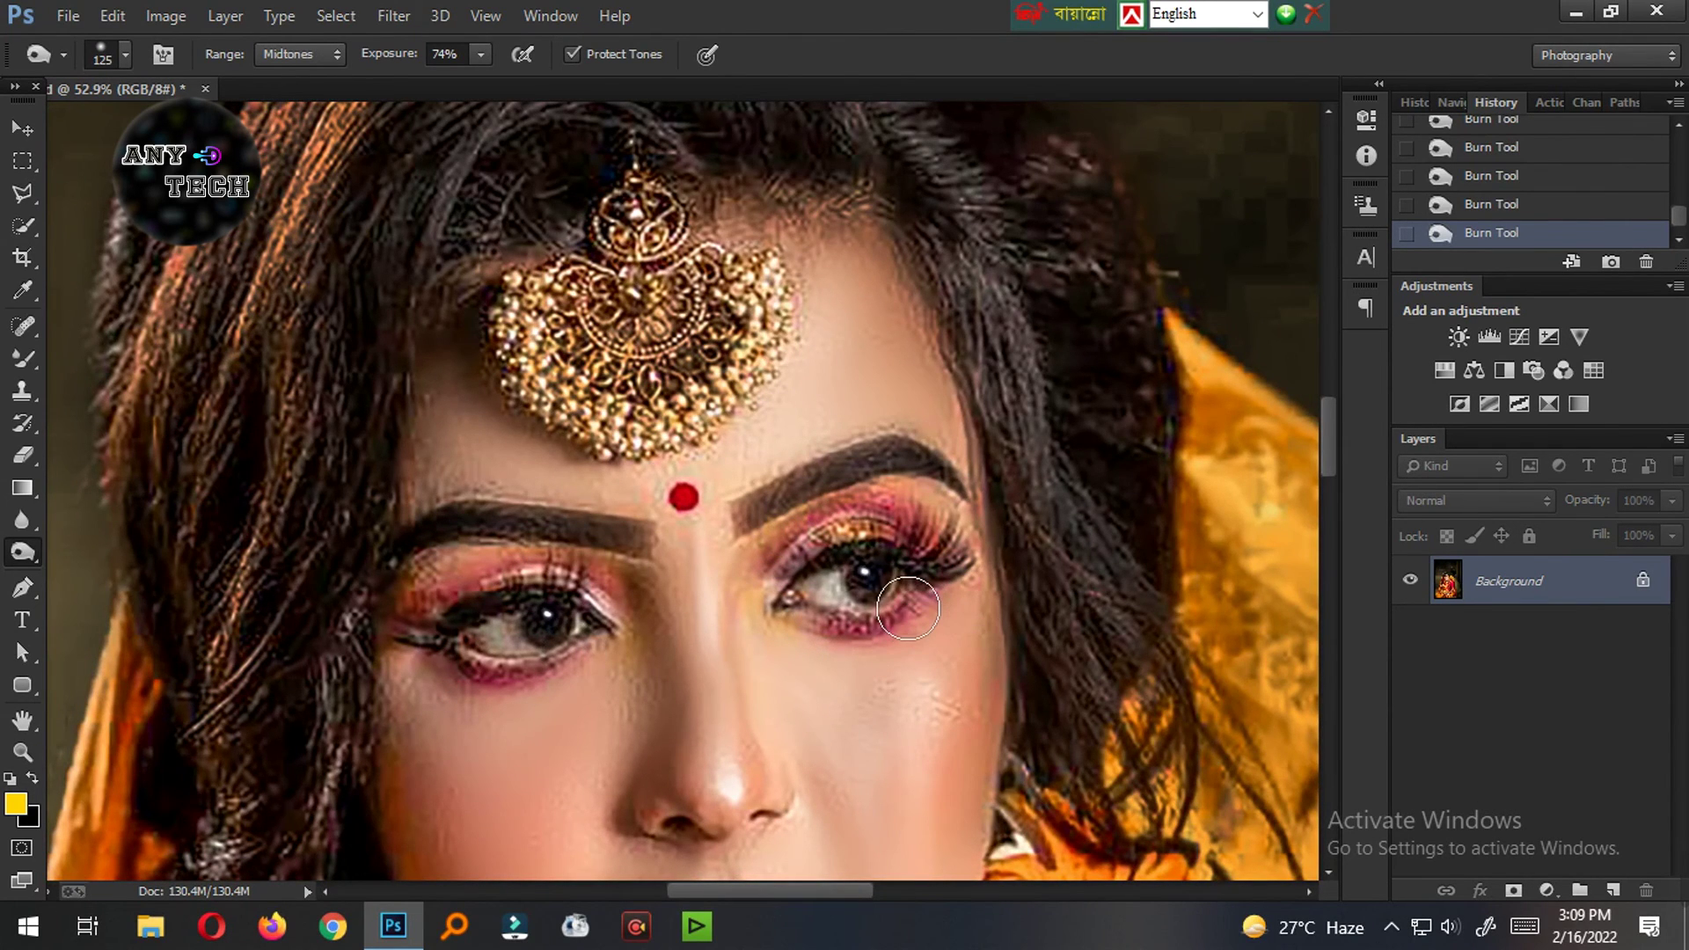
{"action": "key", "text": "ctrl+0"}
{"action": "key", "text": "ctrl+s"}
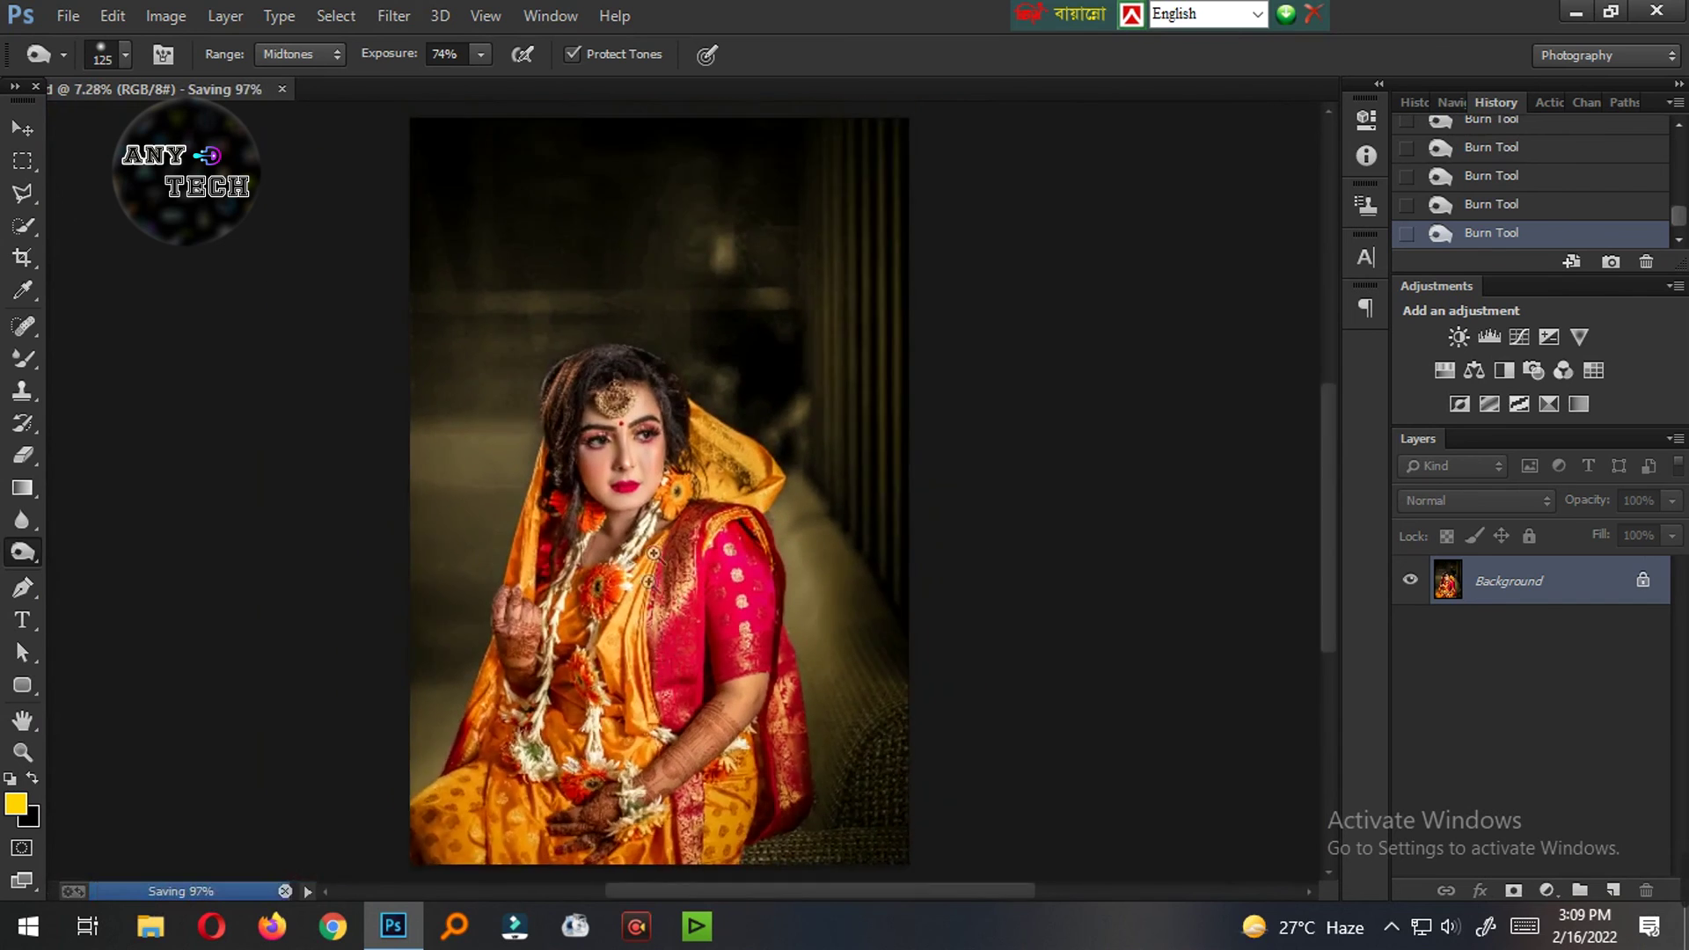
{"action": "left_click_drag", "start_coordinate": [653, 555], "coordinate": [704, 578]}
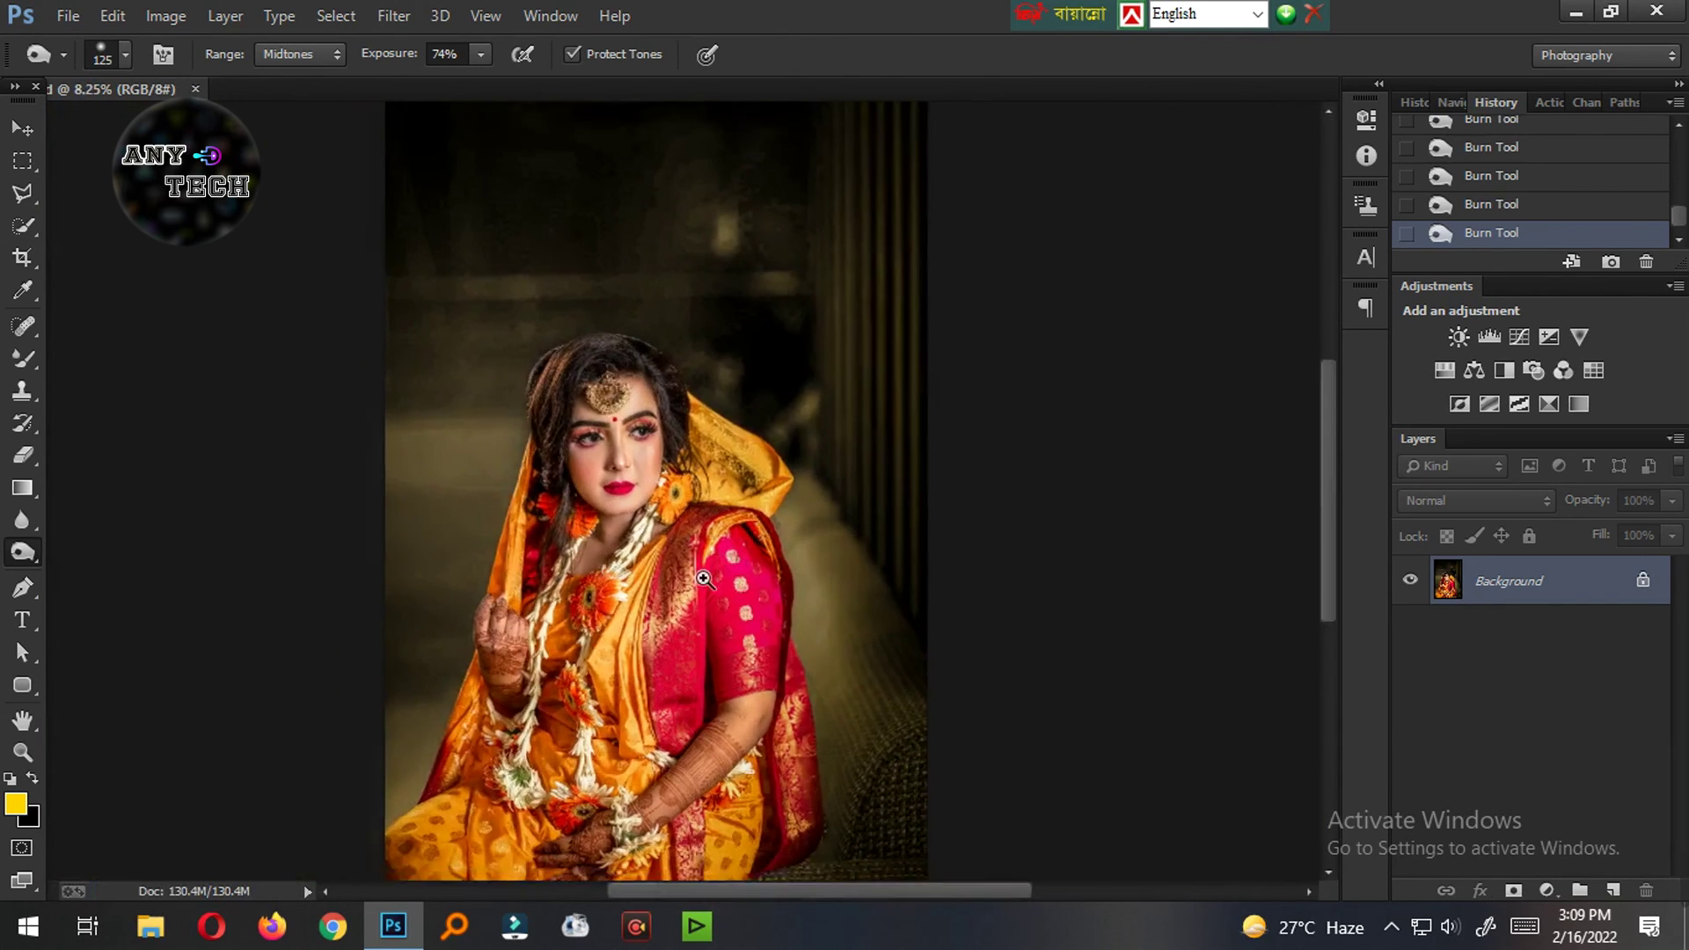
{"action": "key", "text": "ctrl+minus"}
{"action": "scroll", "coordinate": [1463, 211], "scroll_direction": "up", "scroll_amount": 10}
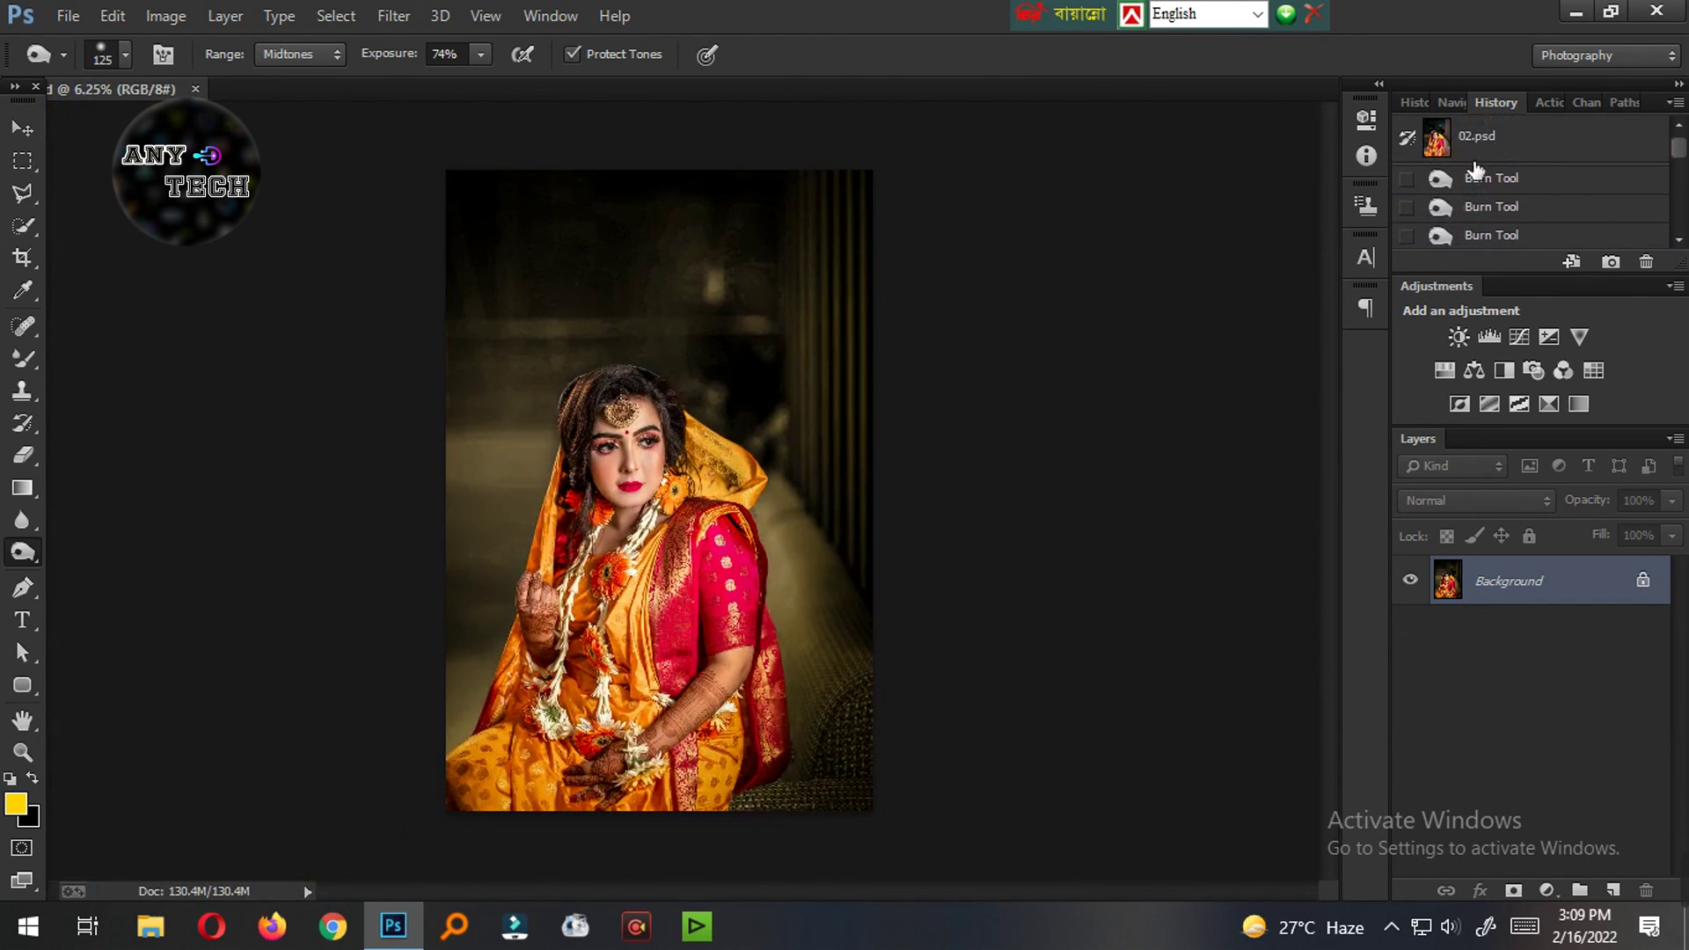
Step: Compare against the original History snapshot, then return to the latest Burn Tool state
{"action": "left_click", "coordinate": [1478, 176]}
{"action": "scroll", "coordinate": [1496, 193], "scroll_direction": "down", "scroll_amount": 5}
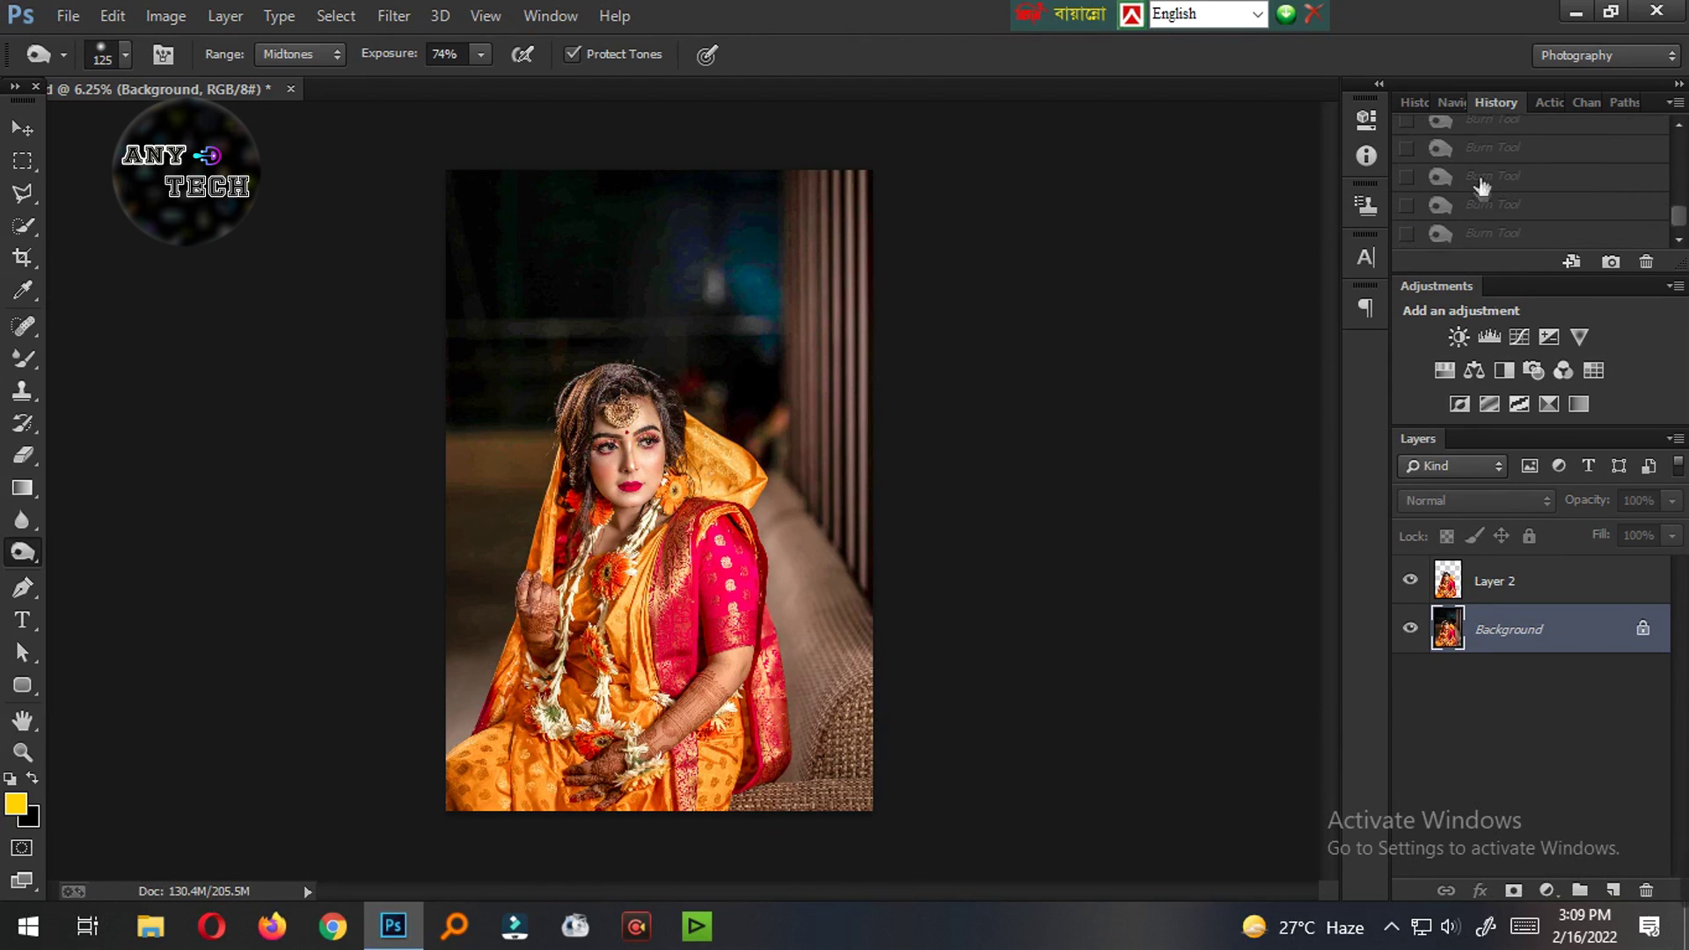
{"action": "left_click", "coordinate": [1494, 233]}
{"action": "mouse_move", "coordinate": [463, 366]}
{"action": "left_mouse_down"}
{"action": "mouse_move", "coordinate": [673, 589]}
{"action": "mouse_move", "coordinate": [758, 627]}
{"action": "left_mouse_up"}
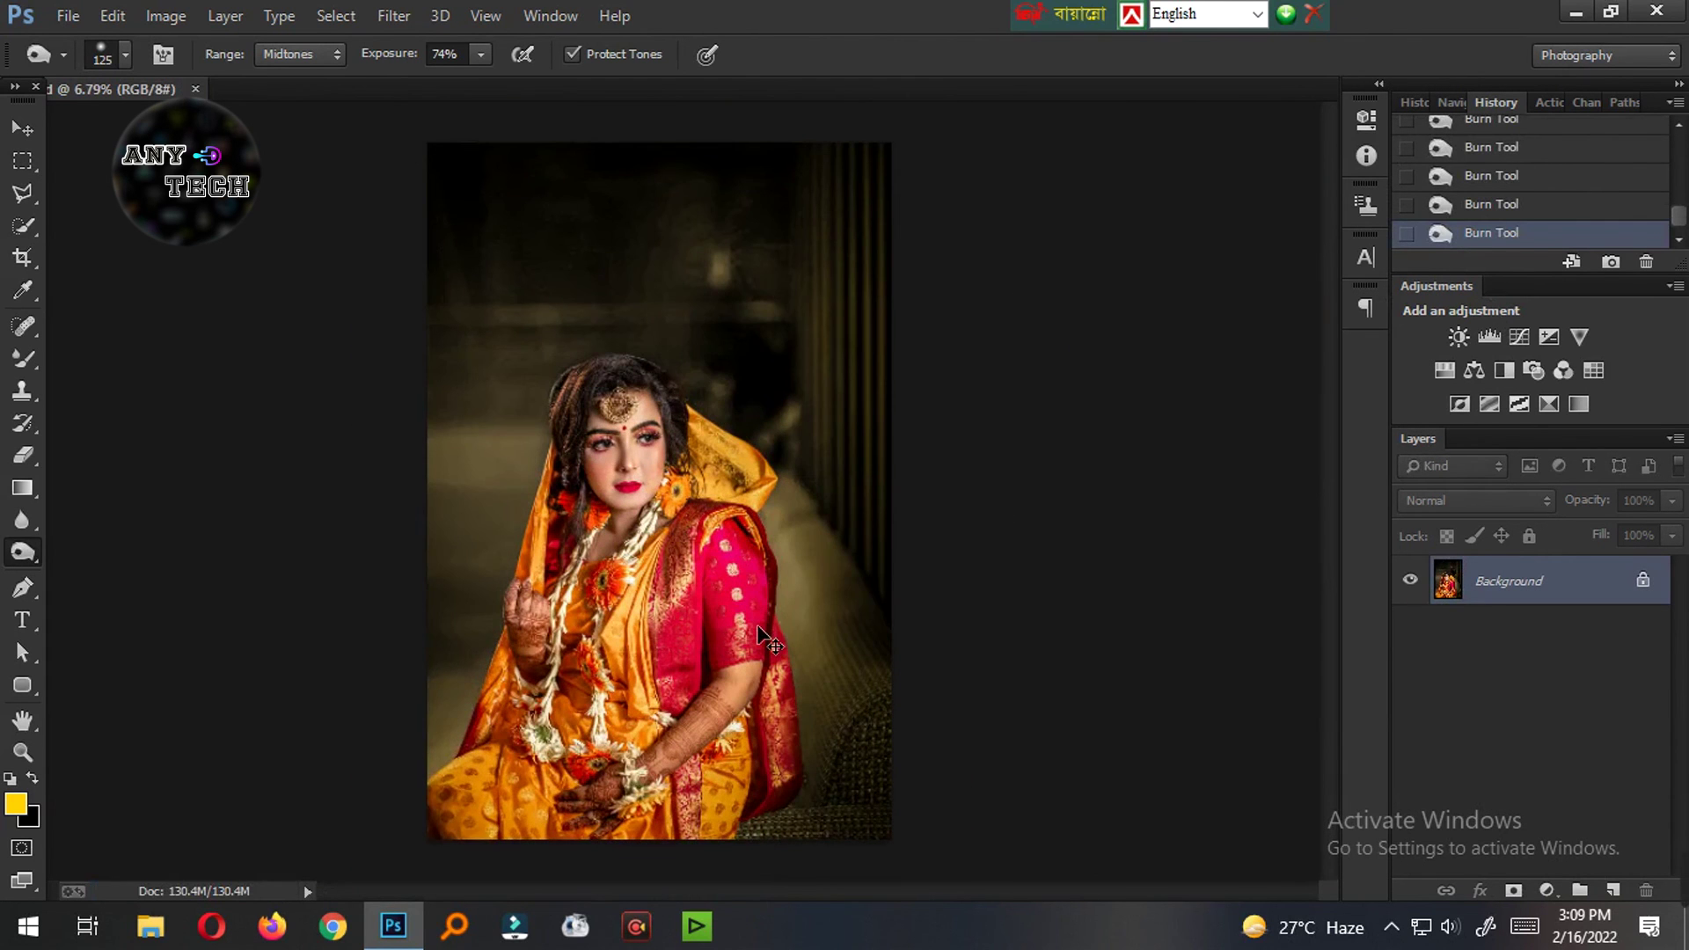
{"action": "scroll", "coordinate": [682, 451], "scroll_direction": "up", "scroll_amount": 2}
{"action": "scroll", "coordinate": [682, 450], "scroll_direction": "down", "scroll_amount": 4}
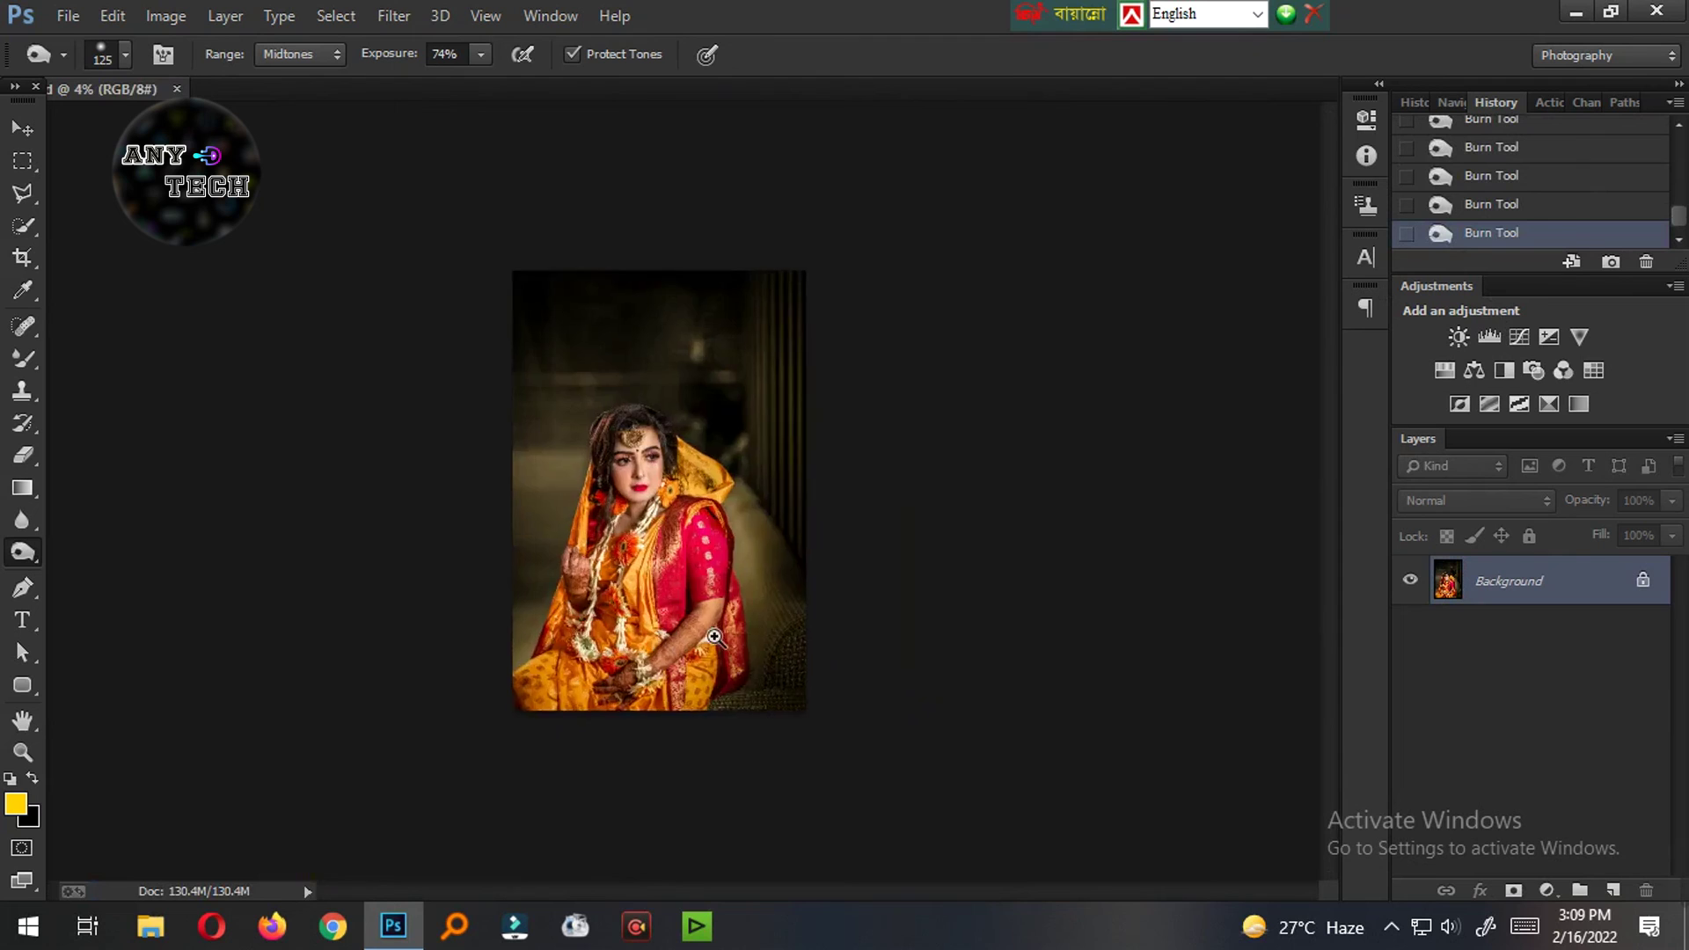
{"action": "scroll", "coordinate": [682, 451], "scroll_direction": "up", "scroll_amount": 1}
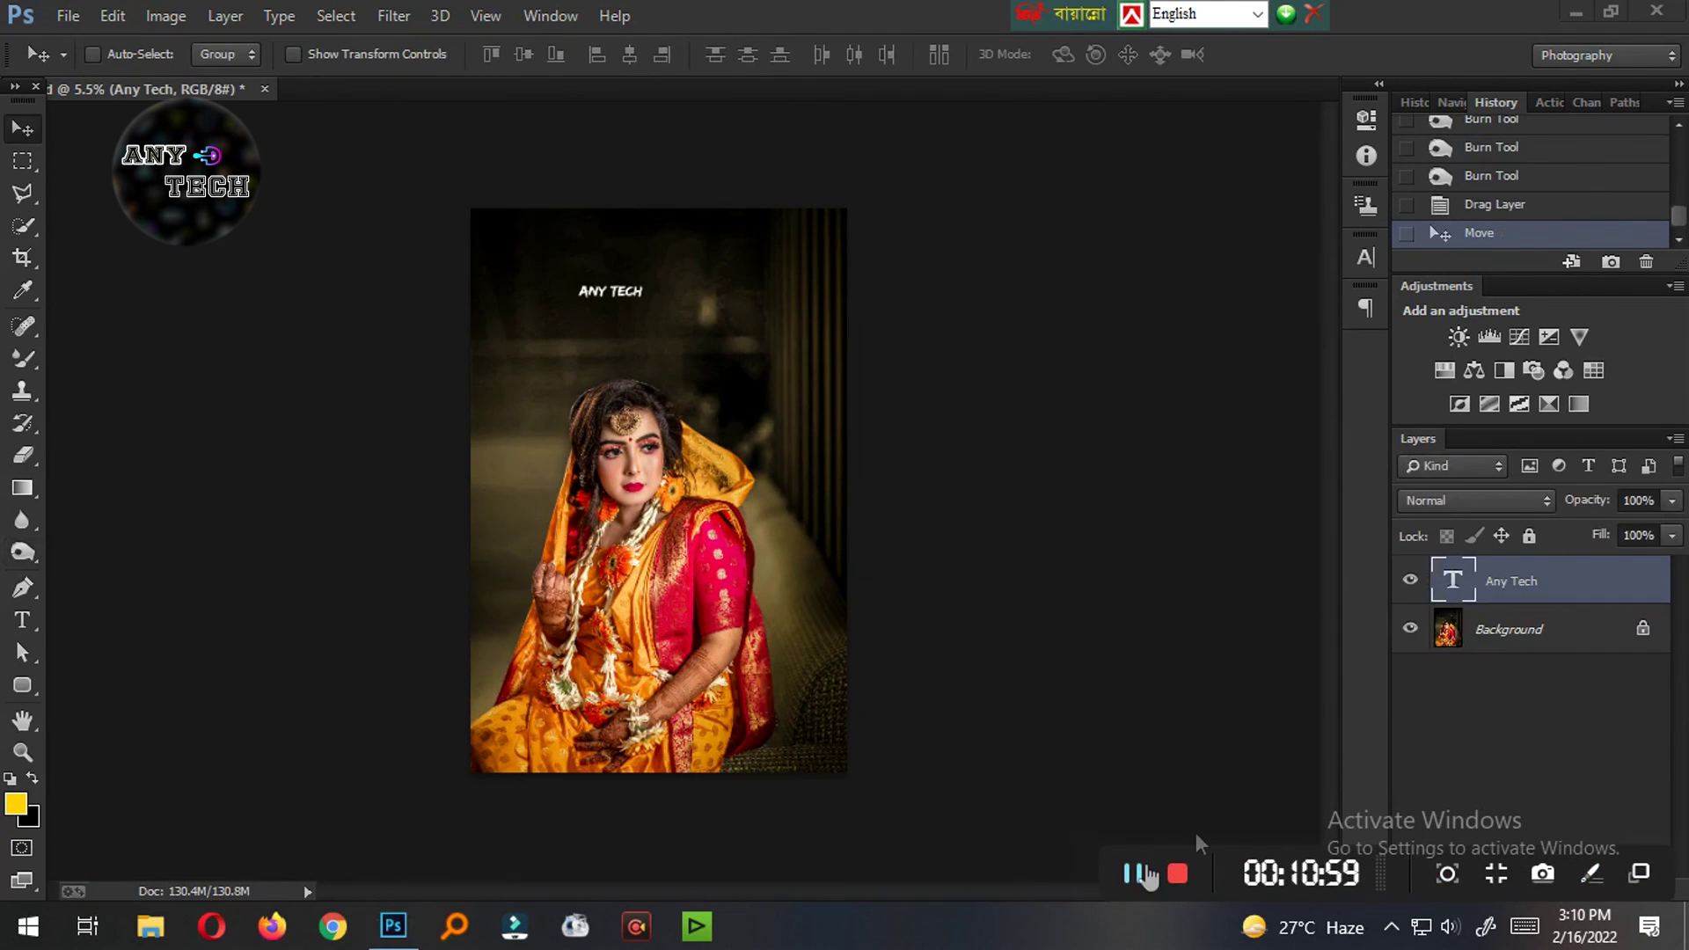
Step: Move the ANY TECH watermark text to the photo's upper-left corner
{"action": "left_click", "coordinate": [616, 296], "text": "ctrl"}
{"action": "mouse_move", "coordinate": [616, 264]}
{"action": "left_mouse_down"}
{"action": "mouse_move", "coordinate": [561, 246]}
{"action": "mouse_move", "coordinate": [547, 441]}
{"action": "mouse_move", "coordinate": [659, 548]}
{"action": "left_mouse_up"}
{"action": "key", "text": "ctrl+t"}
{"action": "key", "text": "Return"}
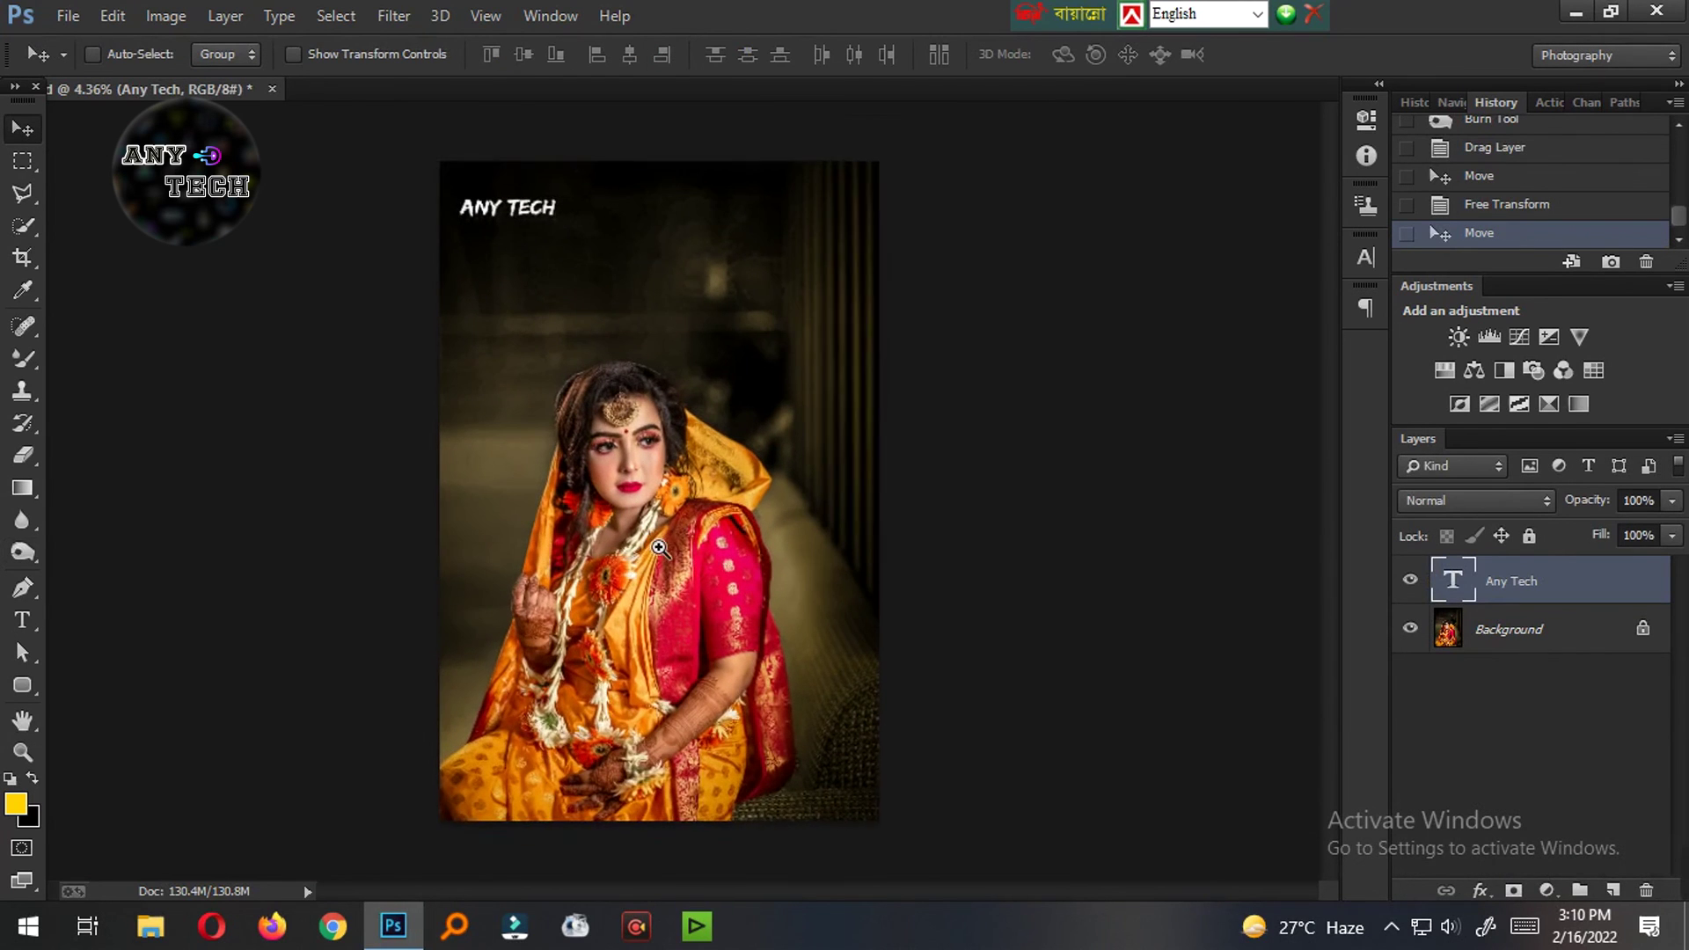
Step: Save the document and bring up Save As to choose a new format
{"action": "left_click", "coordinate": [659, 548]}
{"action": "key", "text": "ctrl+s"}
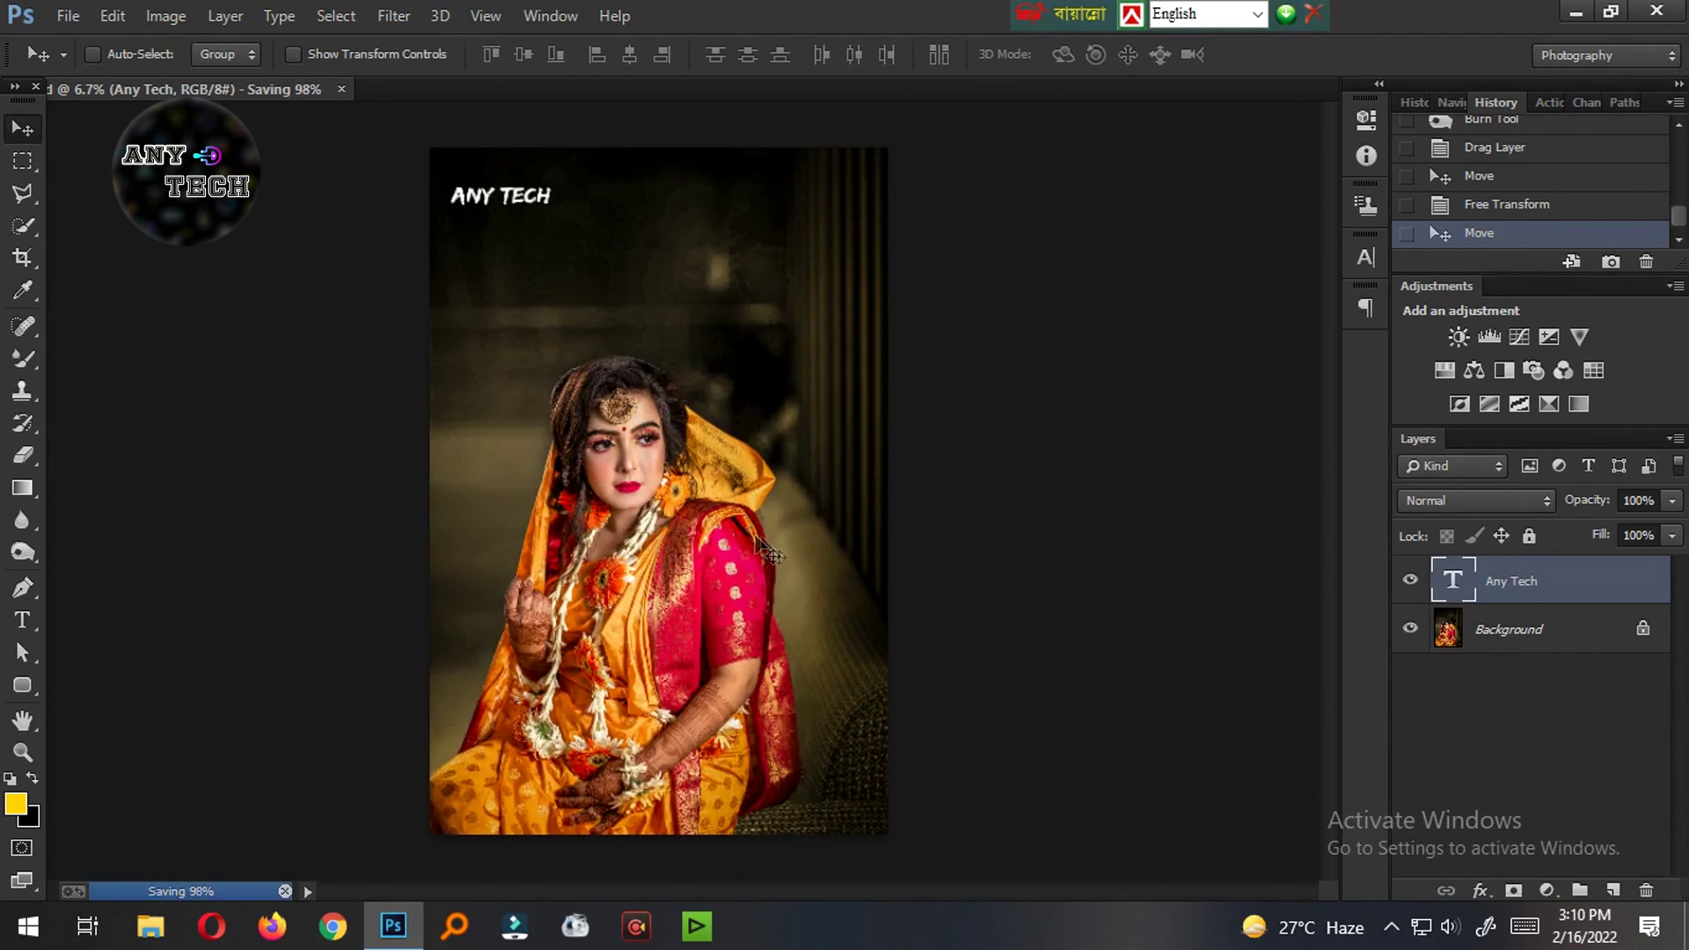
{"action": "key", "text": "ctrl+shift+s"}
Step: Save the portrait as JPEG file '0212' at quality 12, then close the document
{"action": "left_click", "coordinate": [362, 665]}
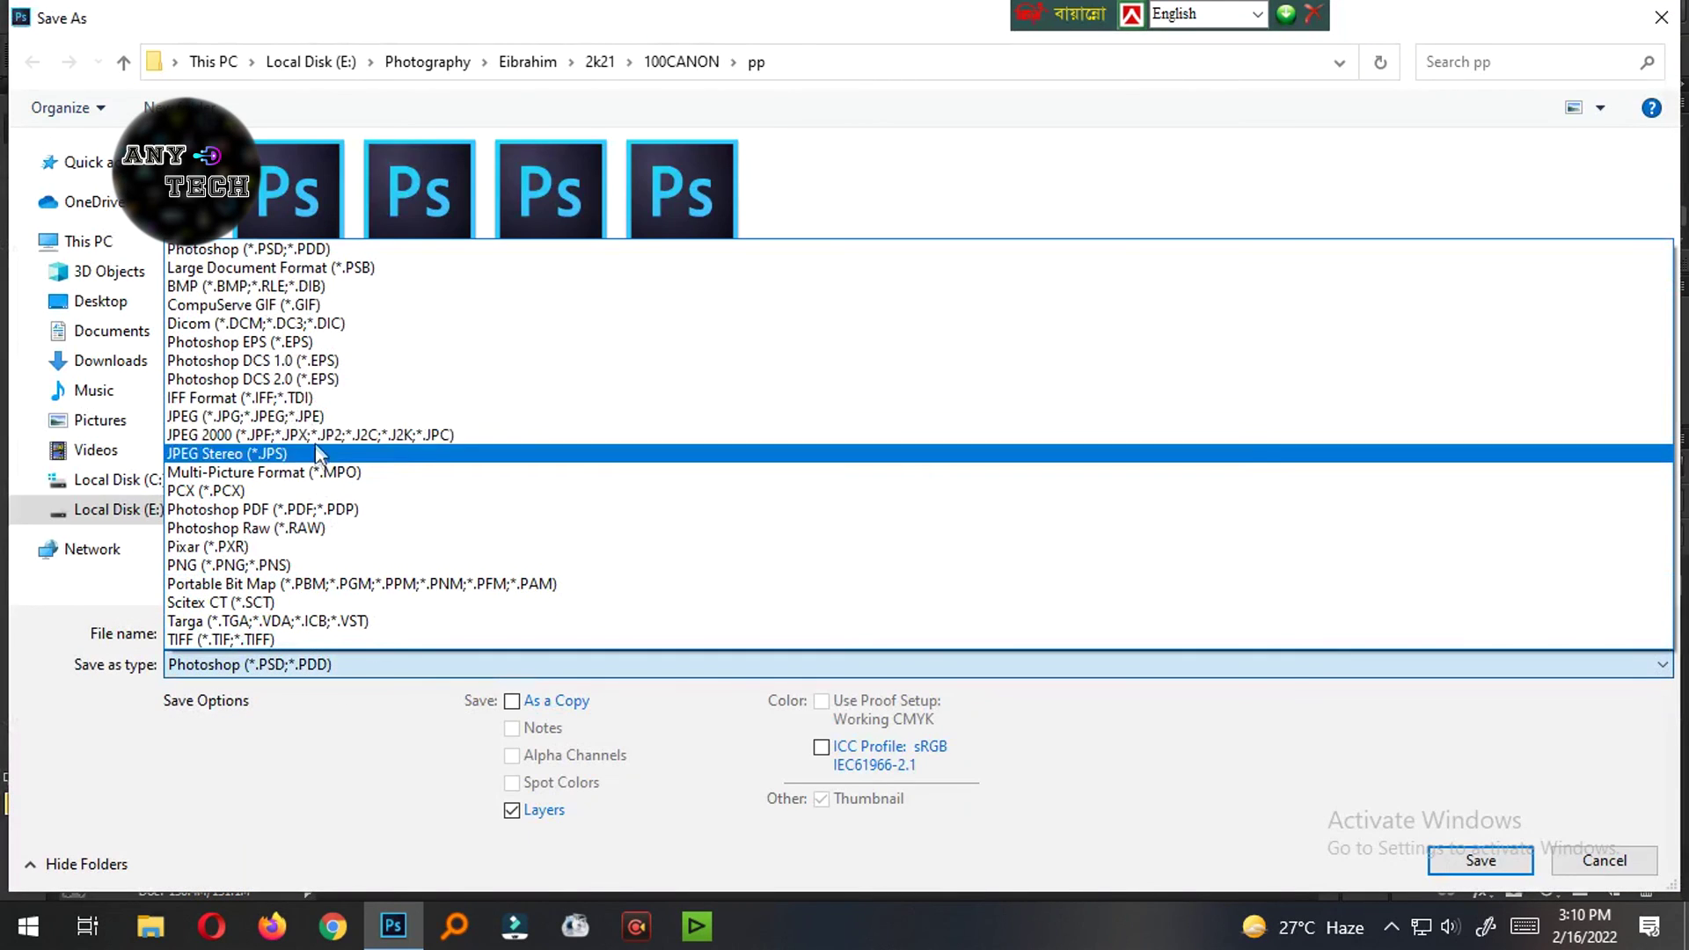
{"action": "left_click", "coordinate": [299, 417]}
{"action": "double_click", "coordinate": [185, 634]}
{"action": "type", "text": "0212"}
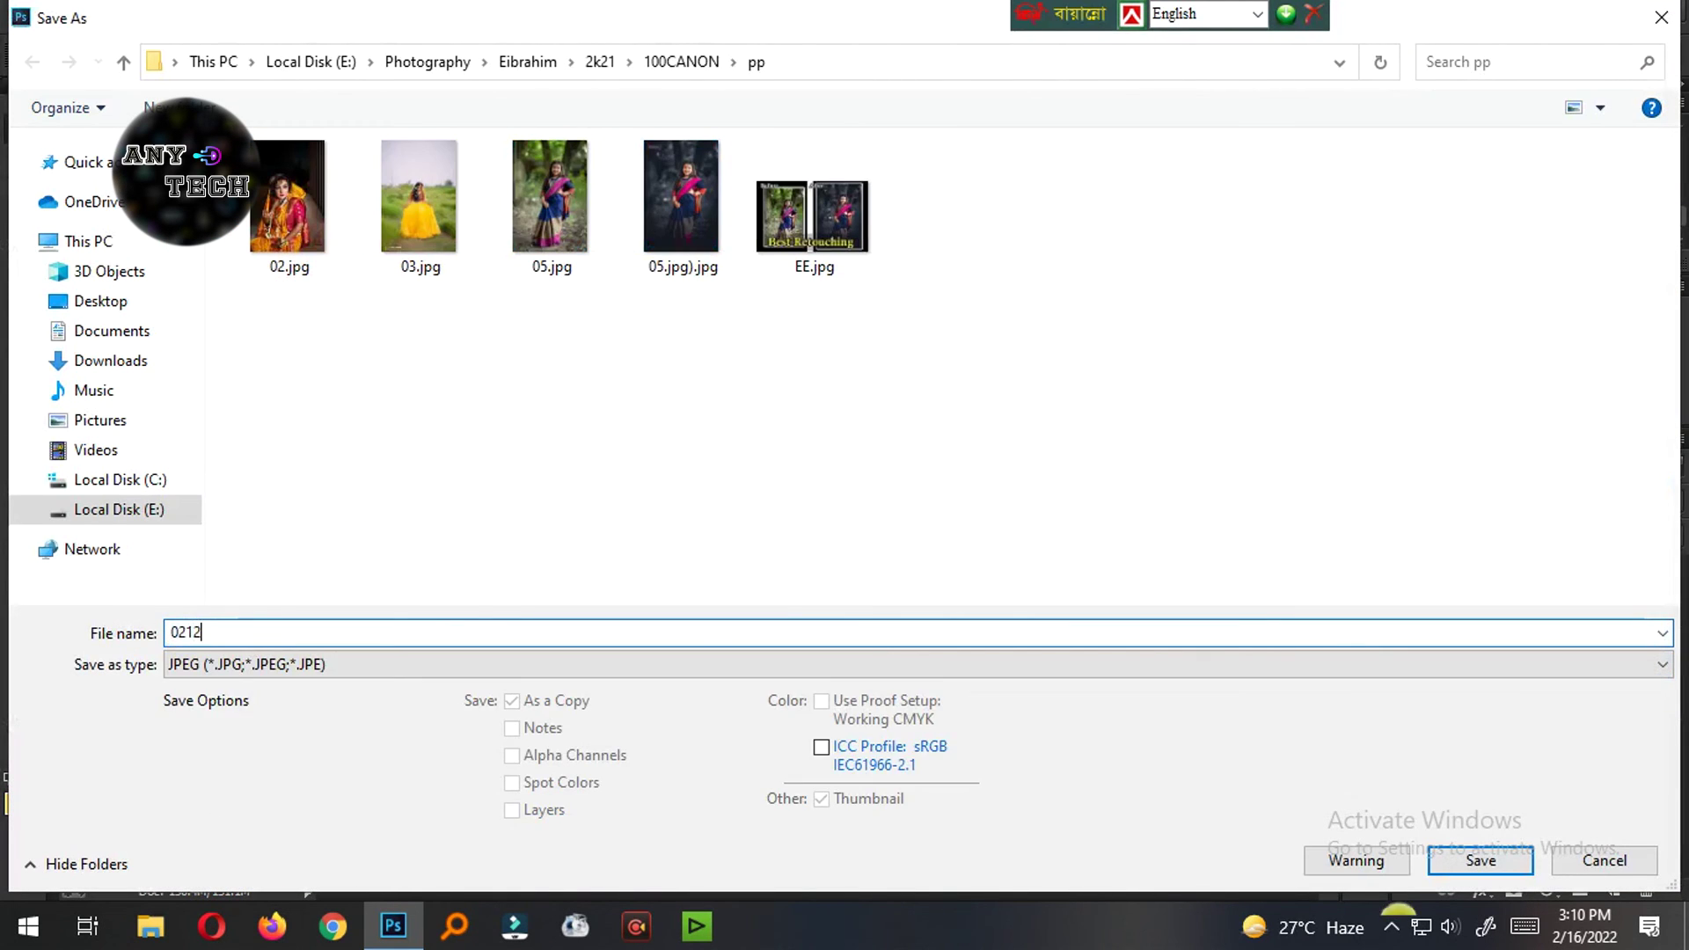
{"action": "key", "text": "Return"}
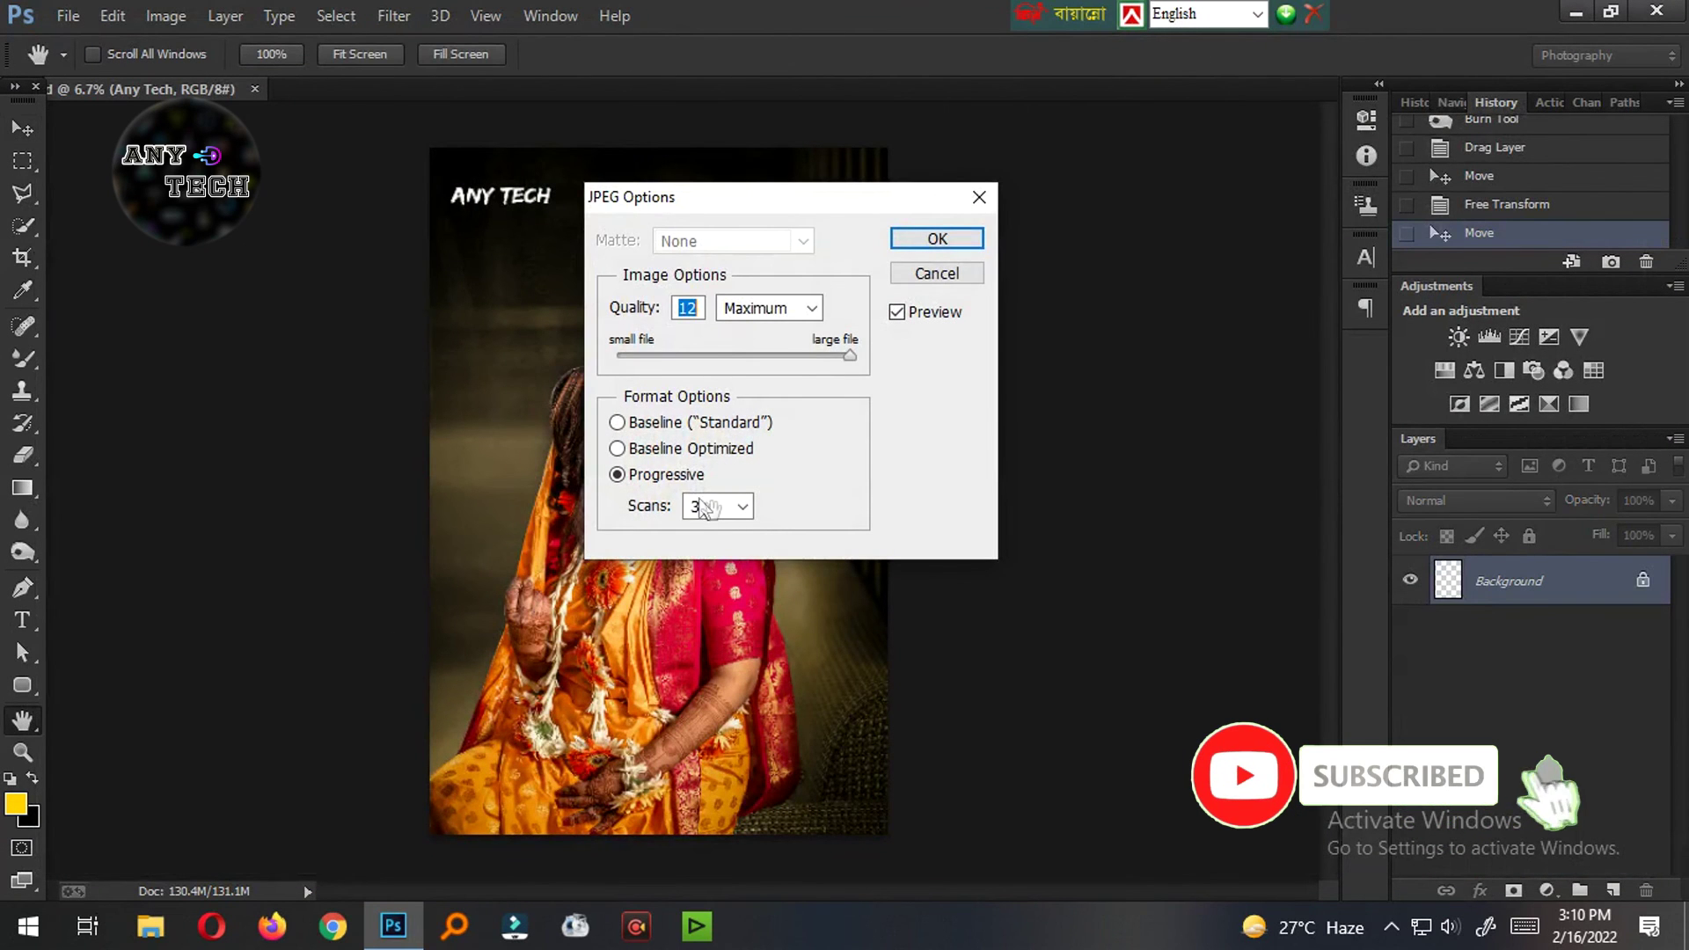
{"action": "key", "text": "Return"}
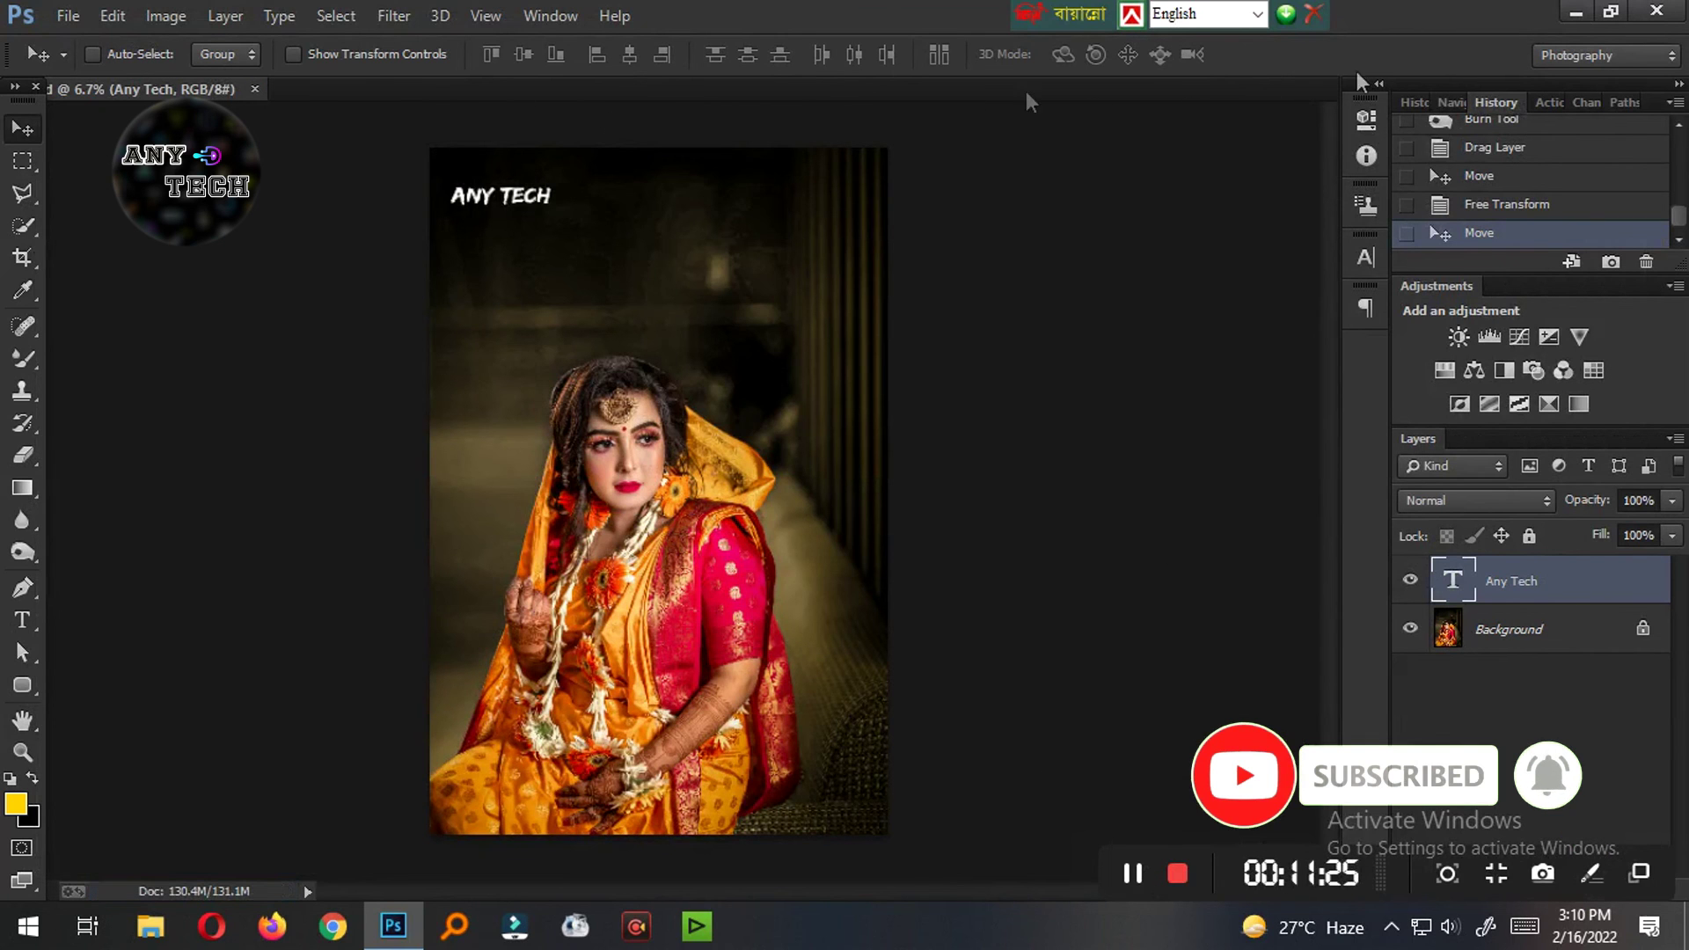
{"action": "left_click", "coordinate": [254, 89]}
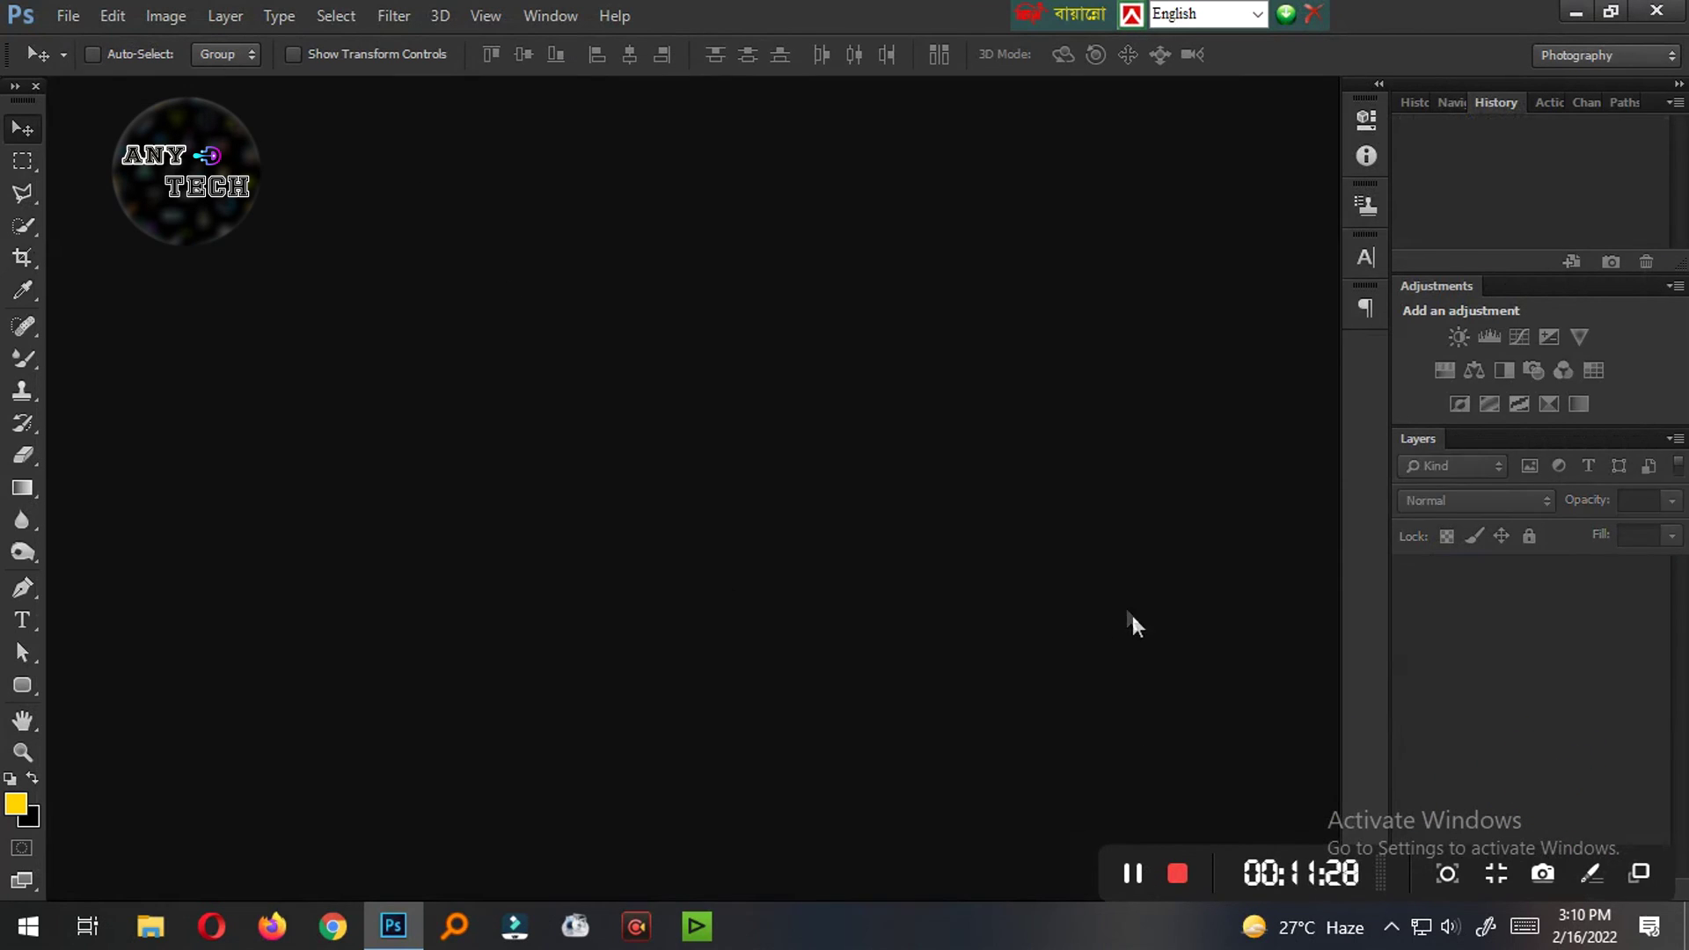